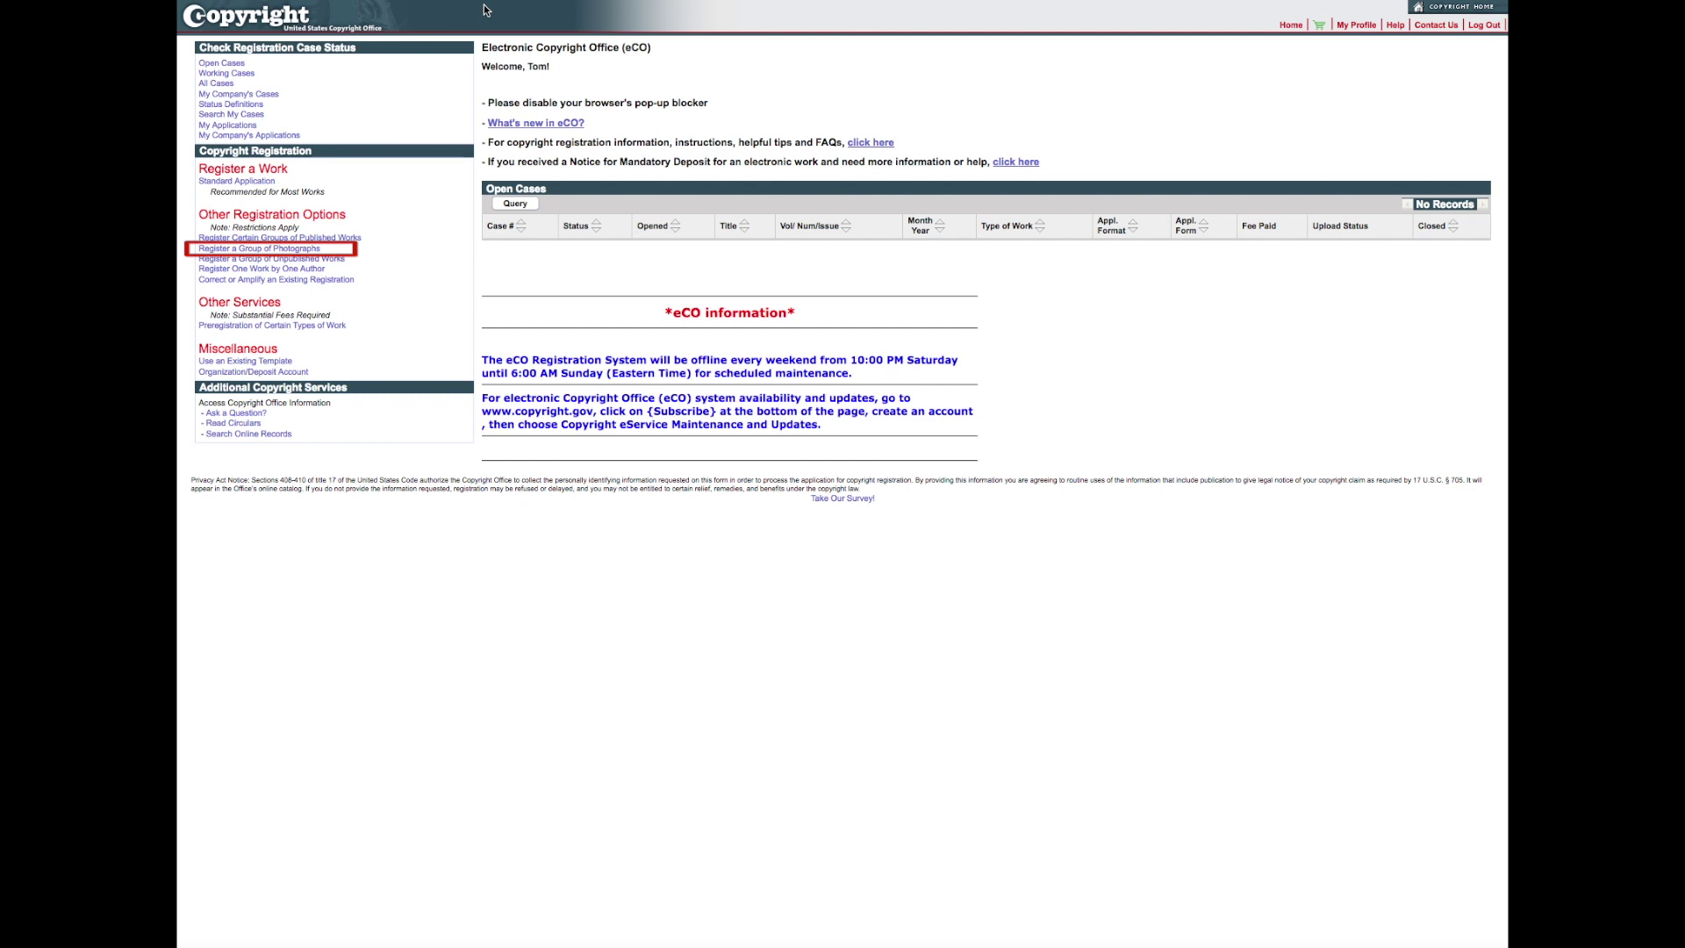
Open the Register a Group of Photographs overview and start a new registration
{"action": "left_click", "coordinate": [316, 251]}
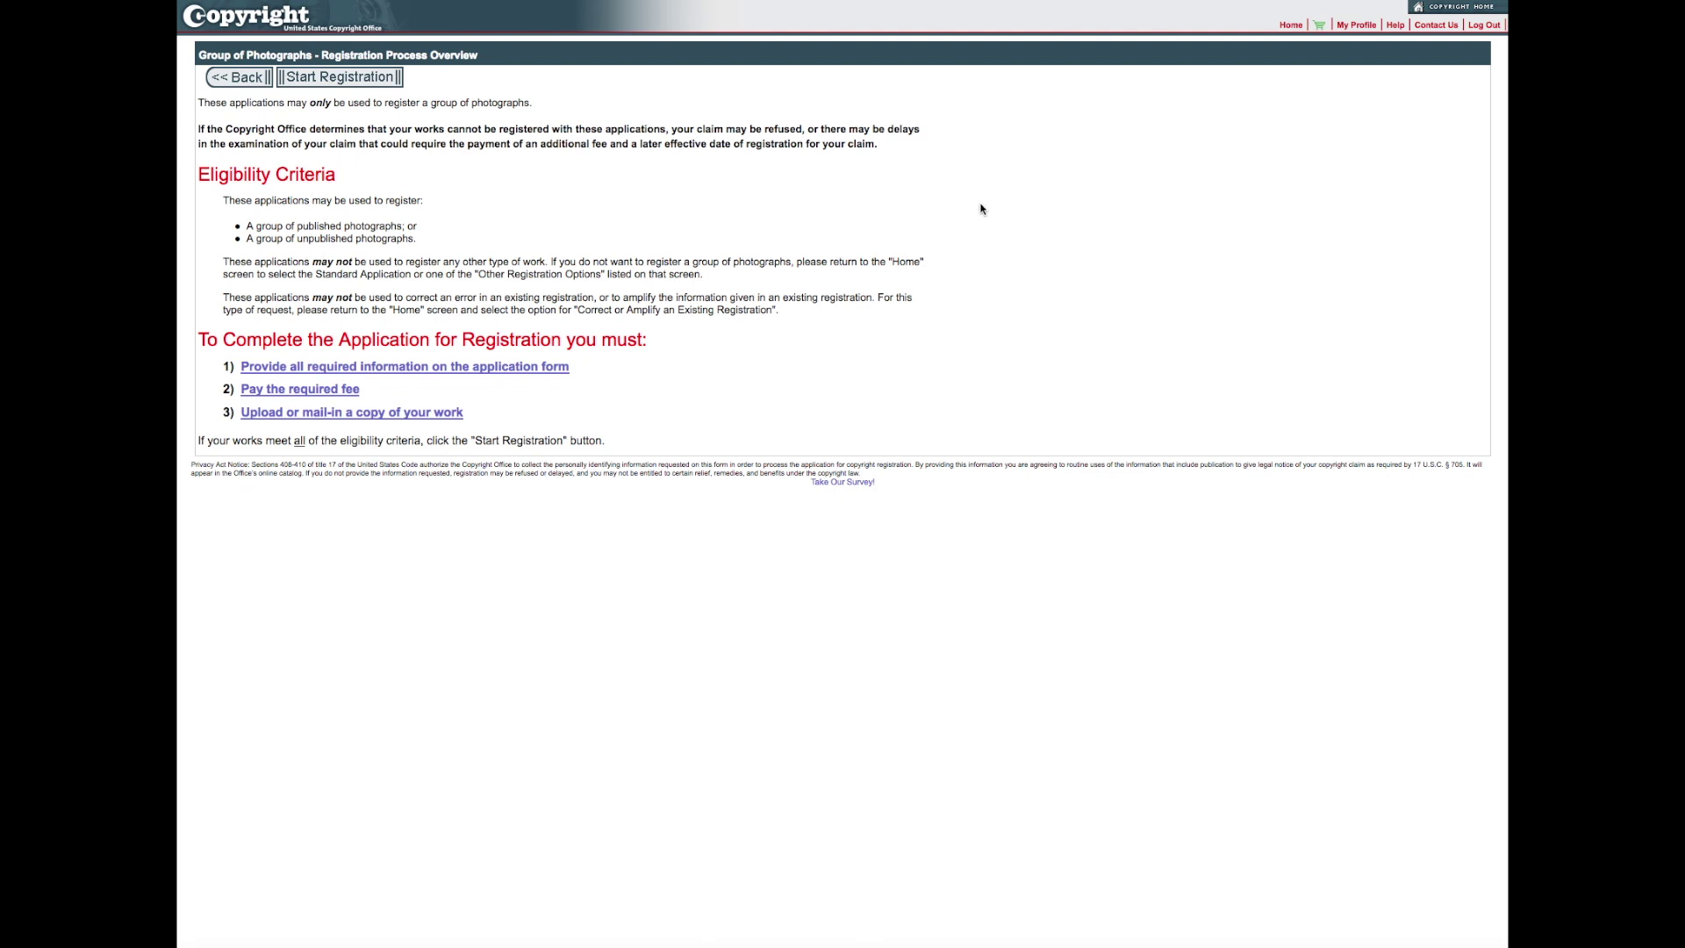
{"action": "left_click", "coordinate": [338, 81]}
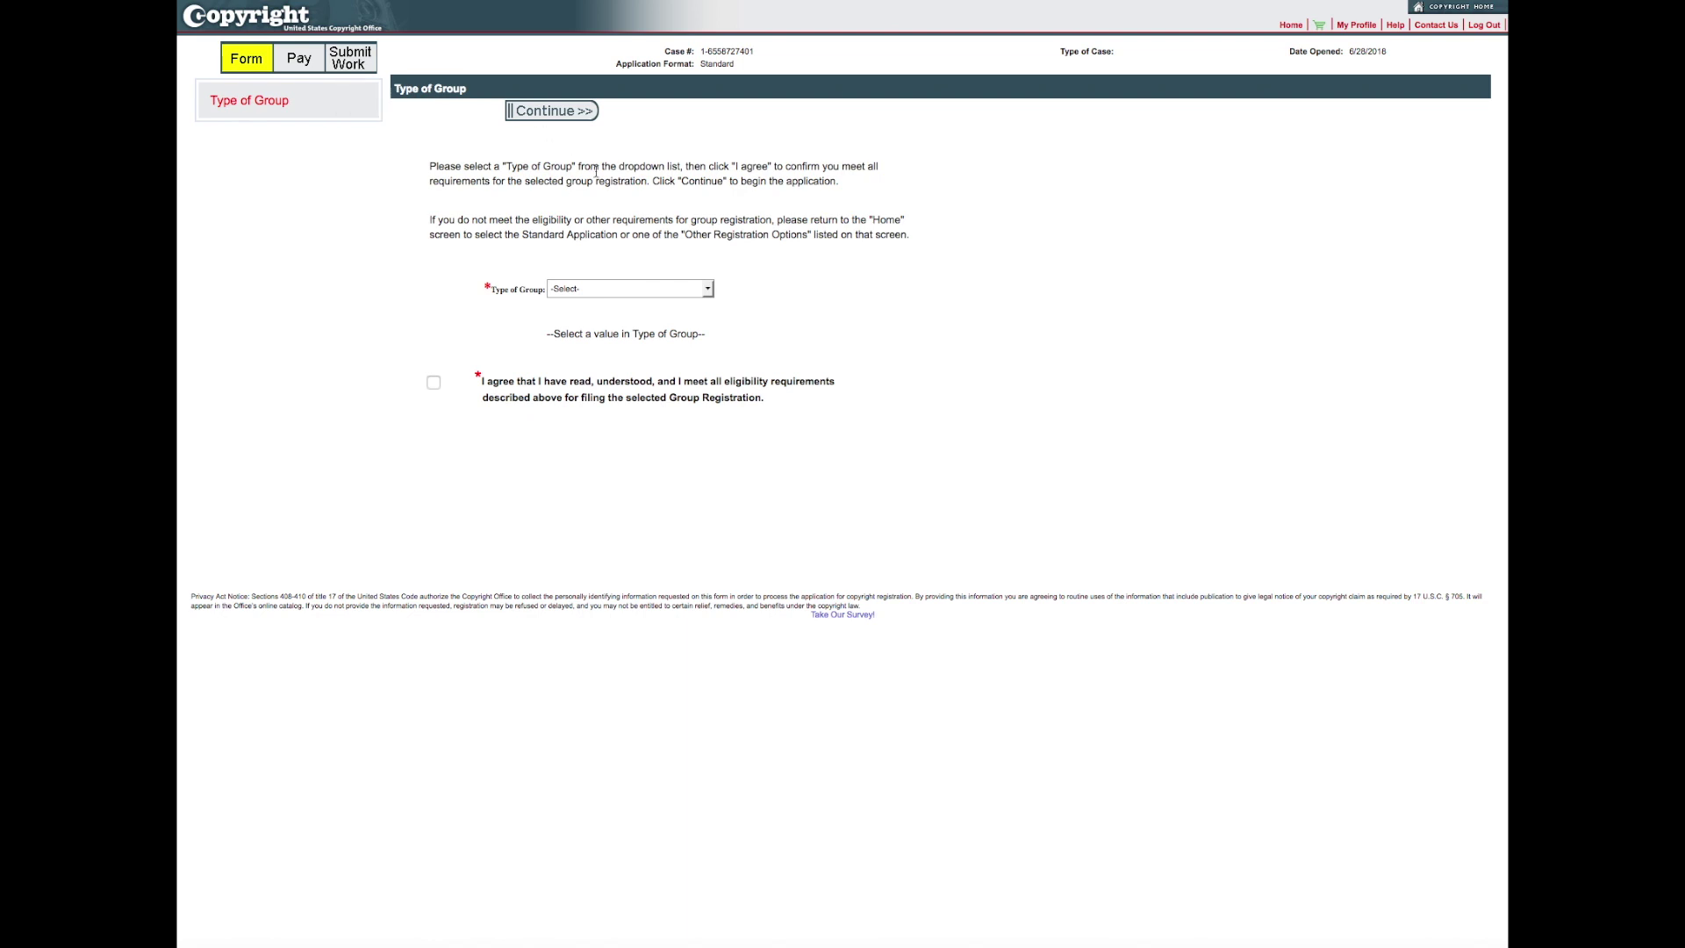
Choose Published Photographs as the type of group and tick 'I agree' to the eligibility requirements
{"action": "left_click", "coordinate": [709, 289]}
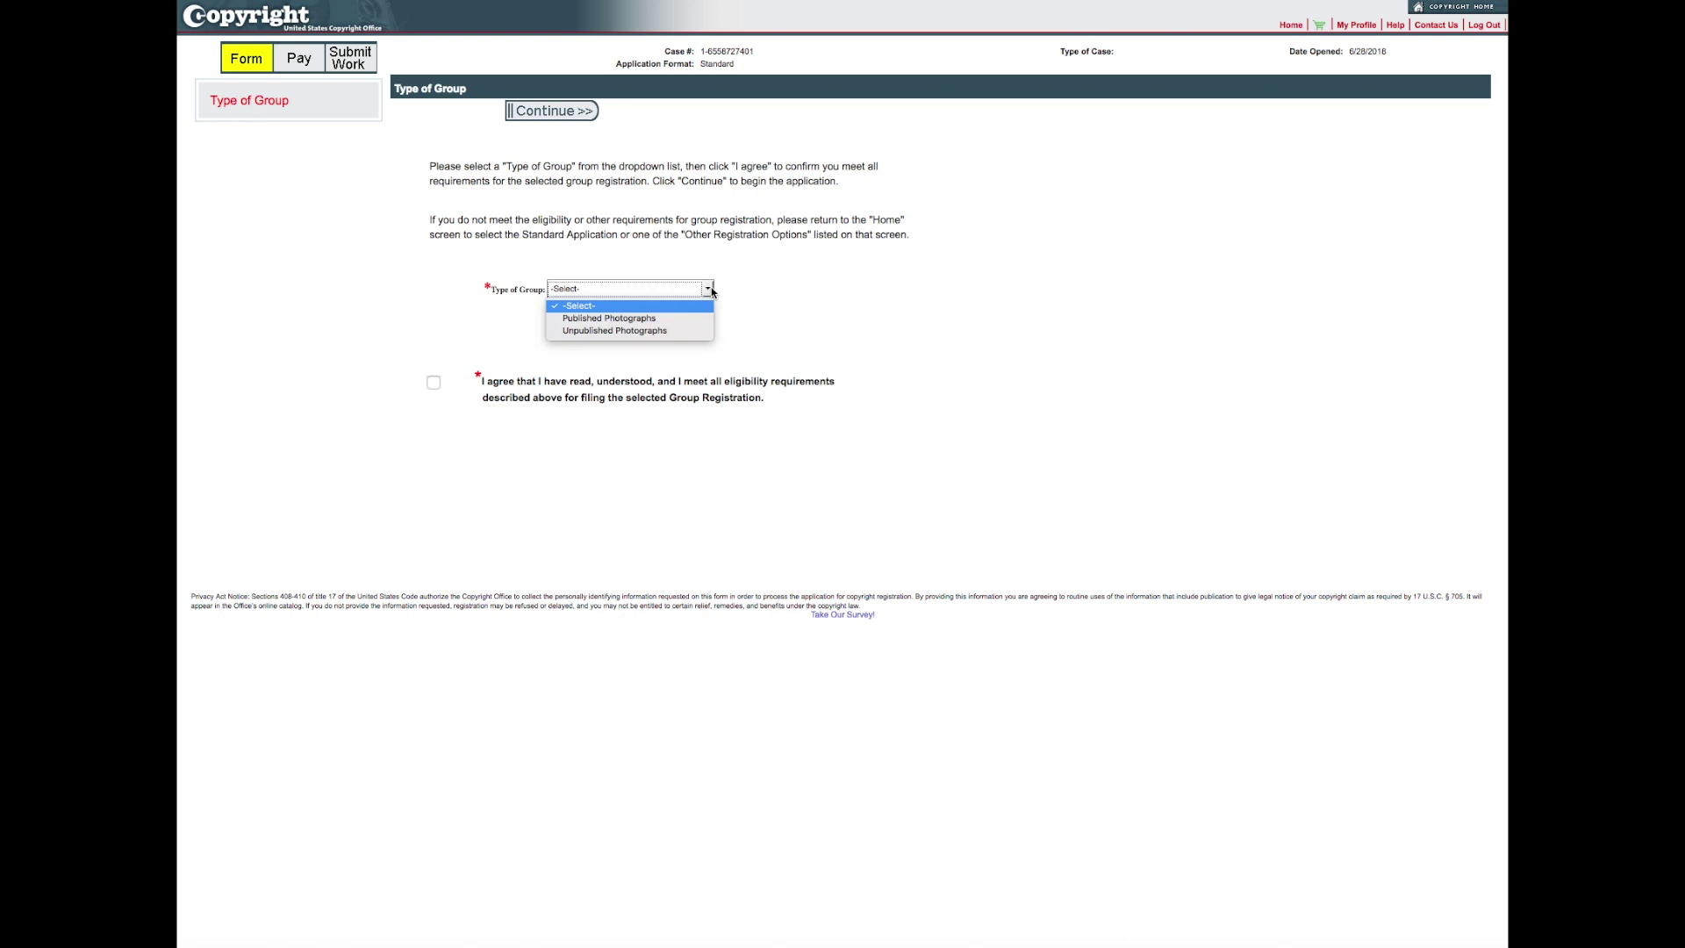
{"action": "left_click", "coordinate": [666, 319]}
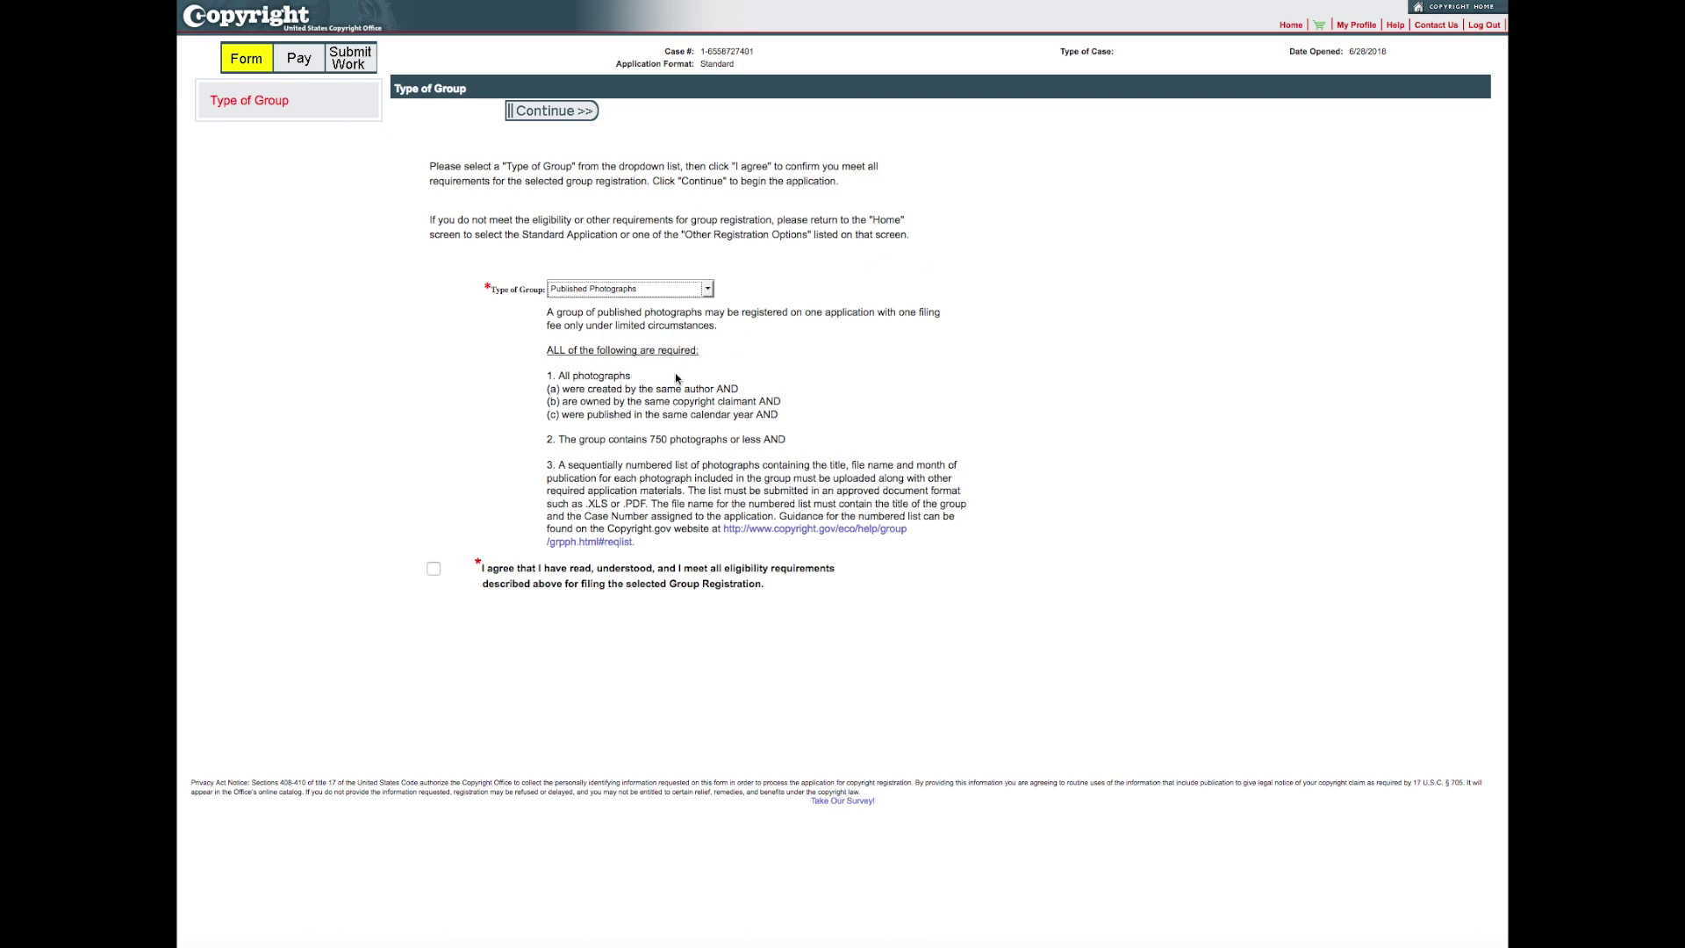
{"action": "left_click", "coordinate": [433, 570]}
Continue past the Type of Group step to the Titles step
{"action": "left_click", "coordinate": [553, 111]}
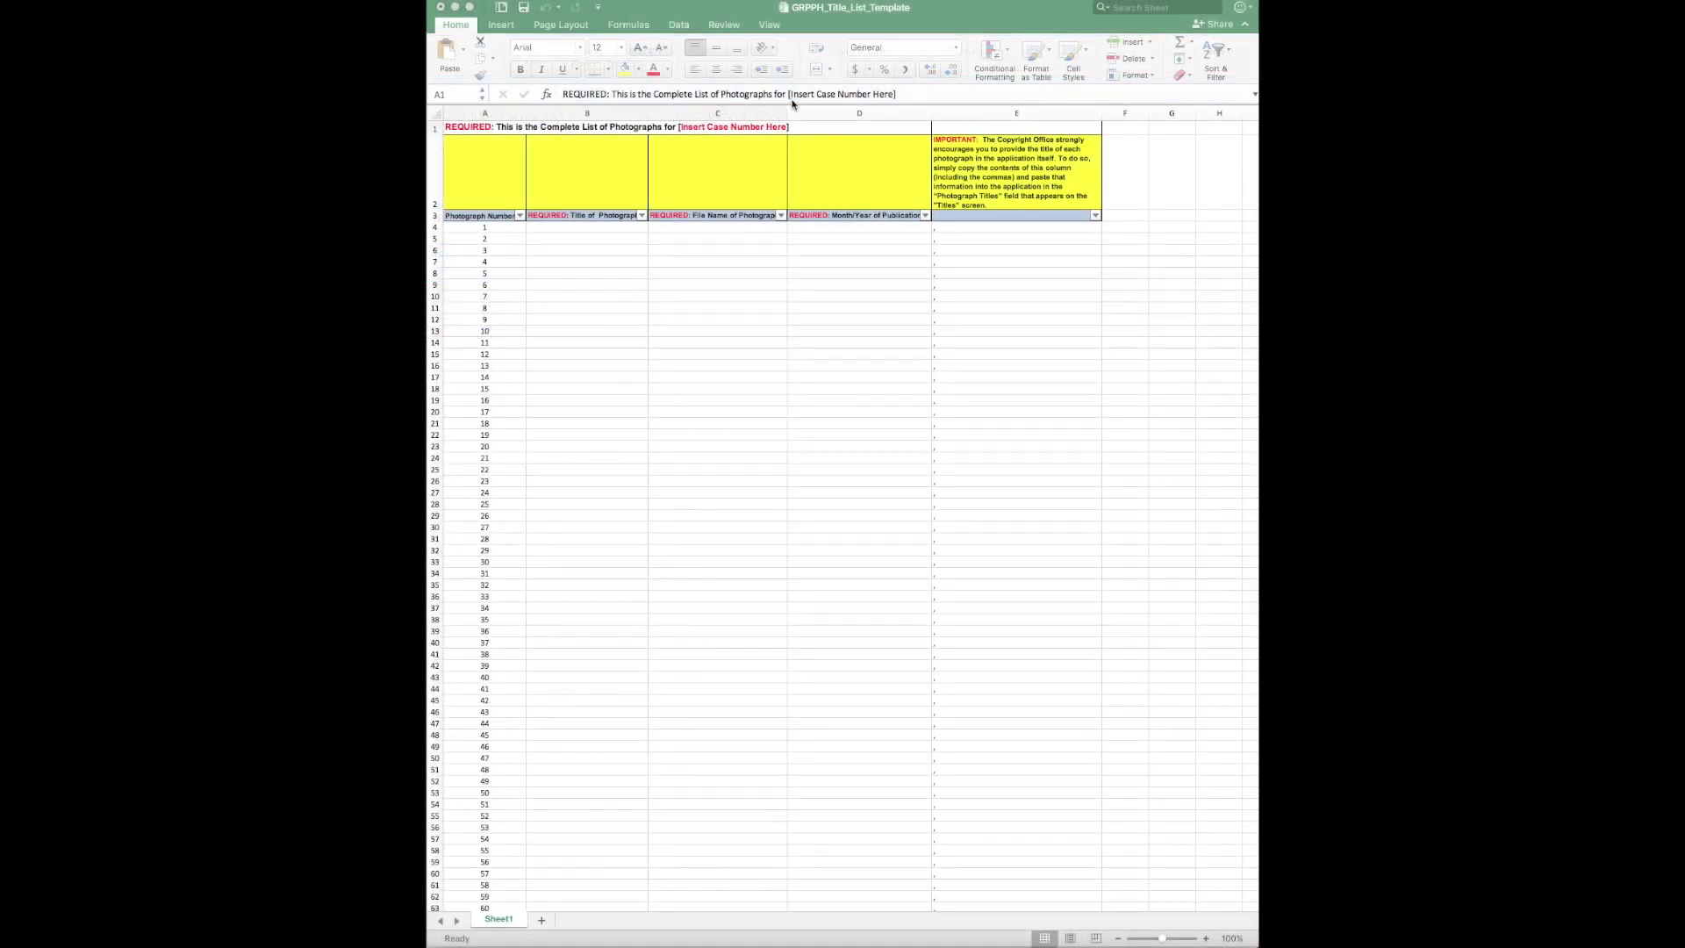
Paste the eCO case number over '[Insert Case Number Here]' in the A1 heading
{"action": "left_click", "coordinate": [795, 97]}
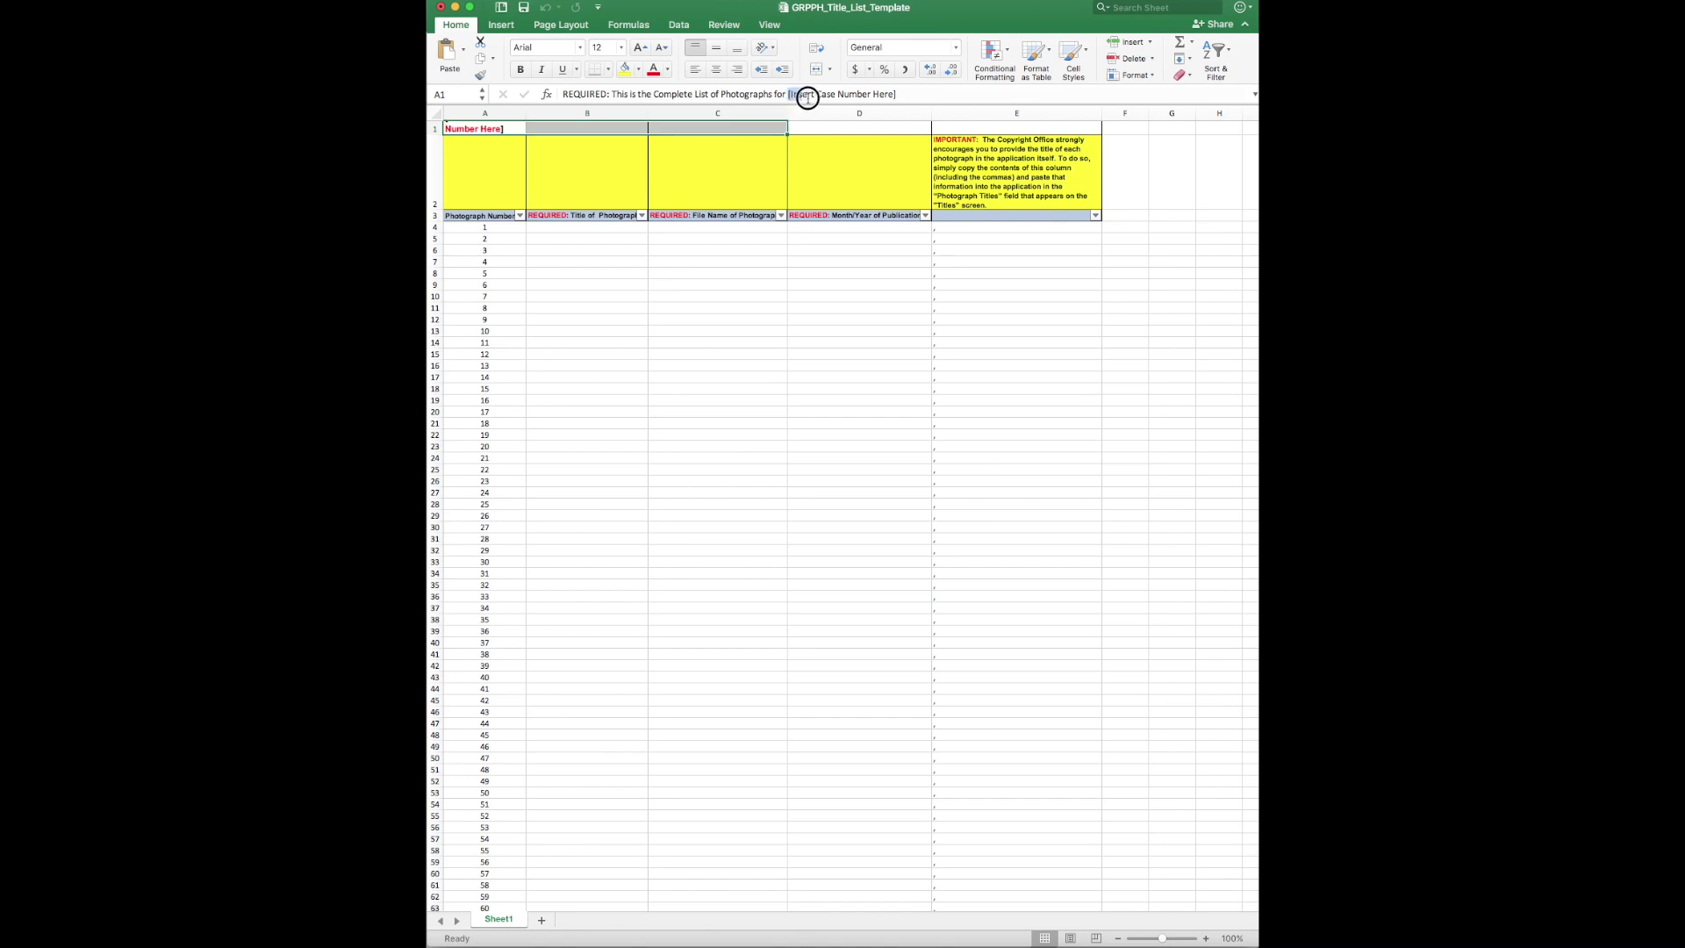
{"action": "left_click_drag", "start_coordinate": [799, 98], "coordinate": [895, 100]}
{"action": "key", "text": "super+v"}
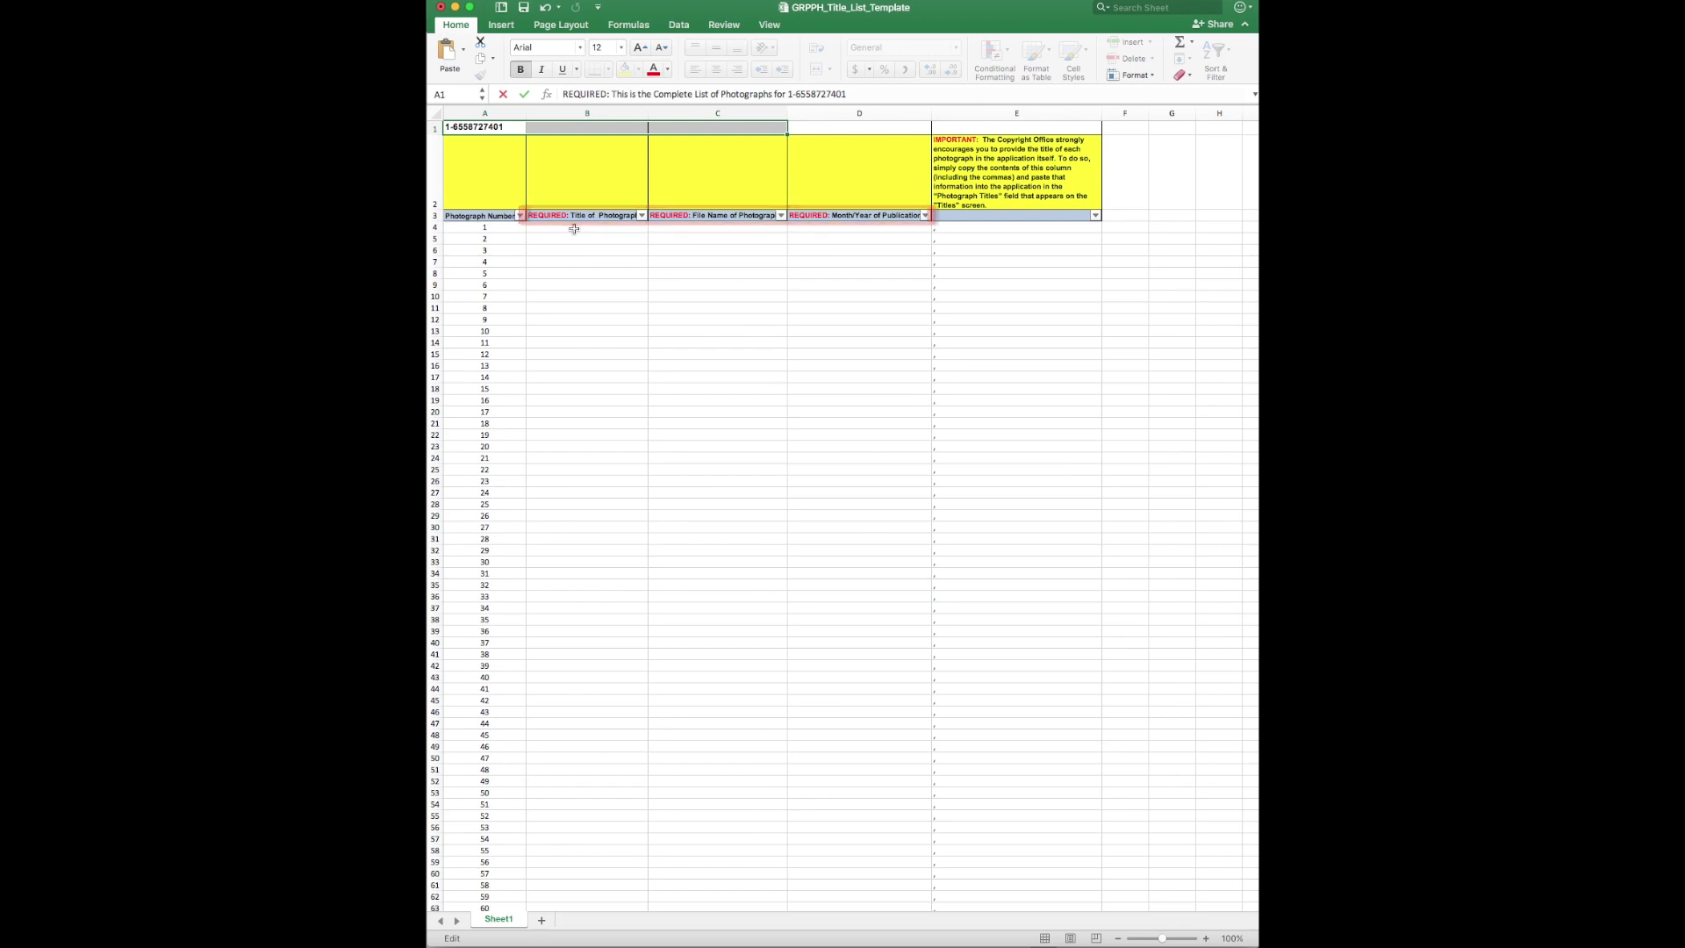
Fill row 4 with IMG_xxx1.jpg as title and file name and January 2017 as publication month
{"action": "left_click", "coordinate": [574, 228]}
{"action": "type", "text": "IMG_xxx1.jpg"}
{"action": "key", "text": "Tab"}
{"action": "type", "text": "IMG_xxx1.jp"}
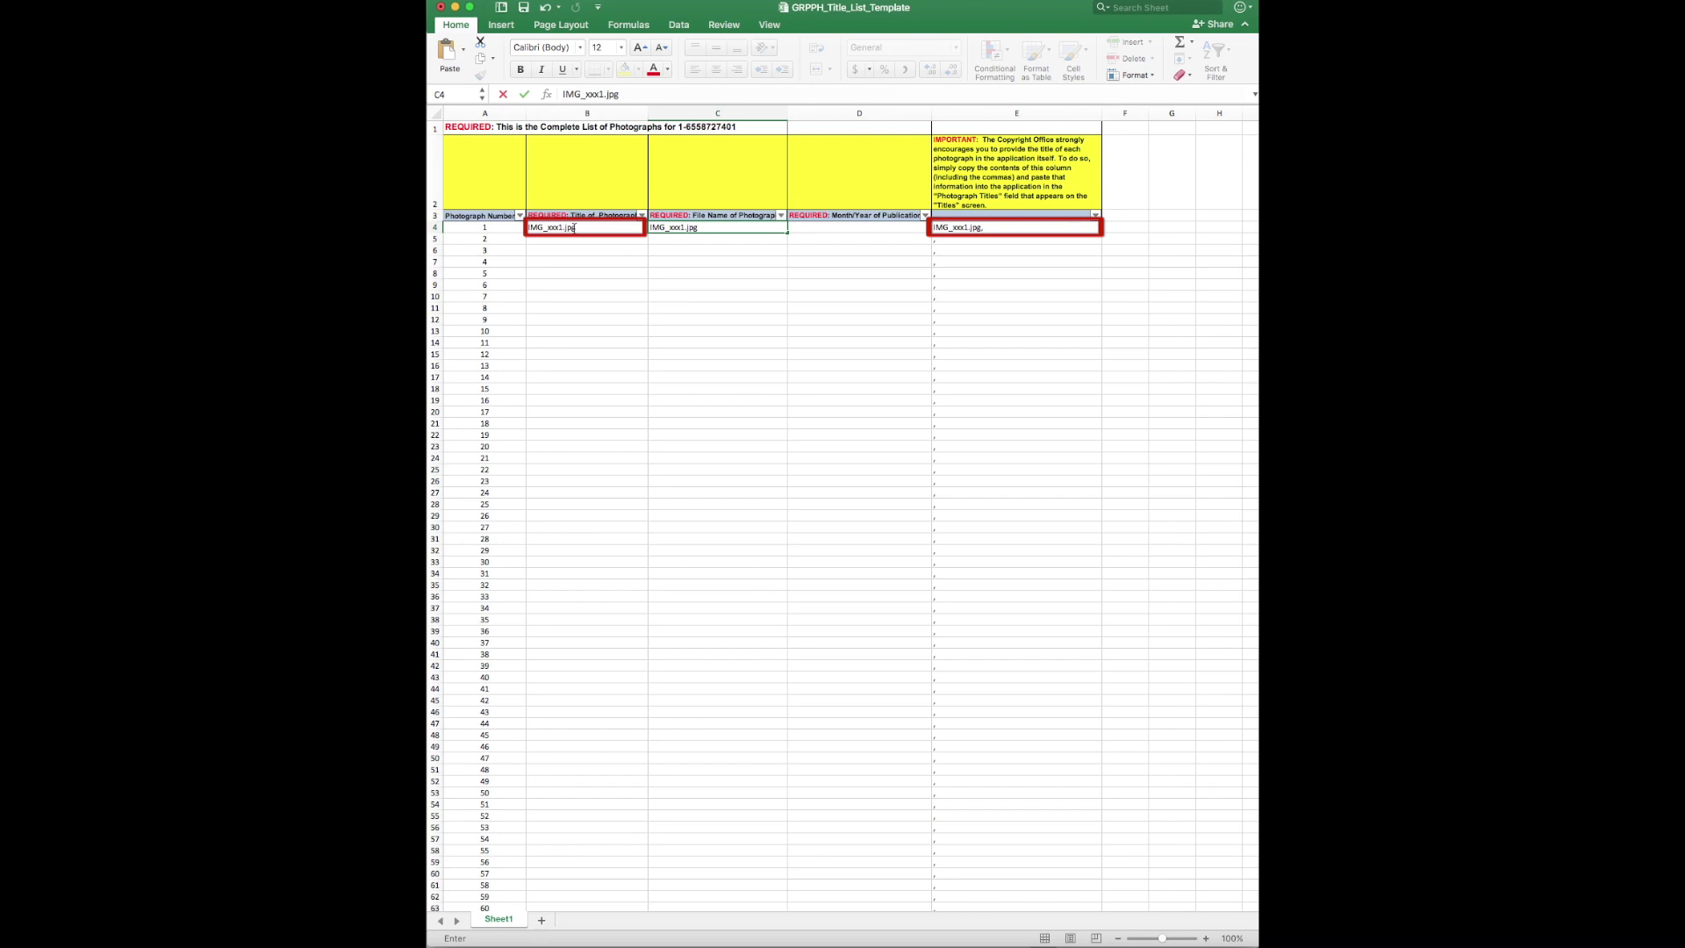
{"action": "key", "text": "Tab"}
{"action": "type", "text": "Jan"}
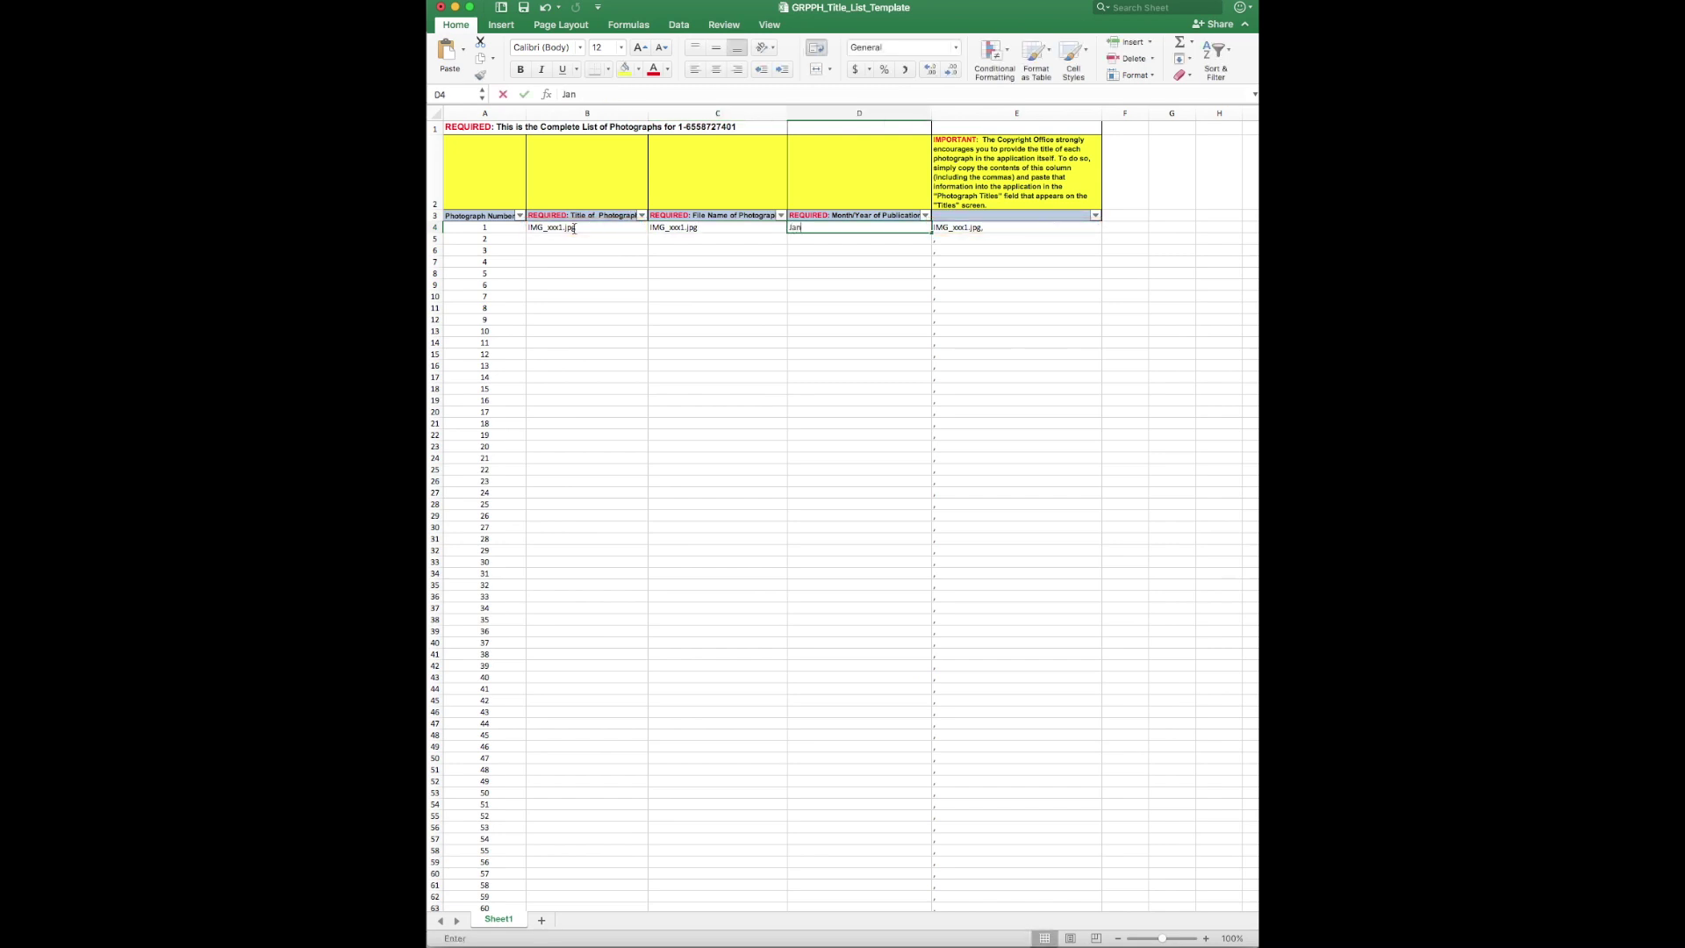
{"action": "type", "text": "uary 2017"}
{"action": "key", "text": "Tab"}
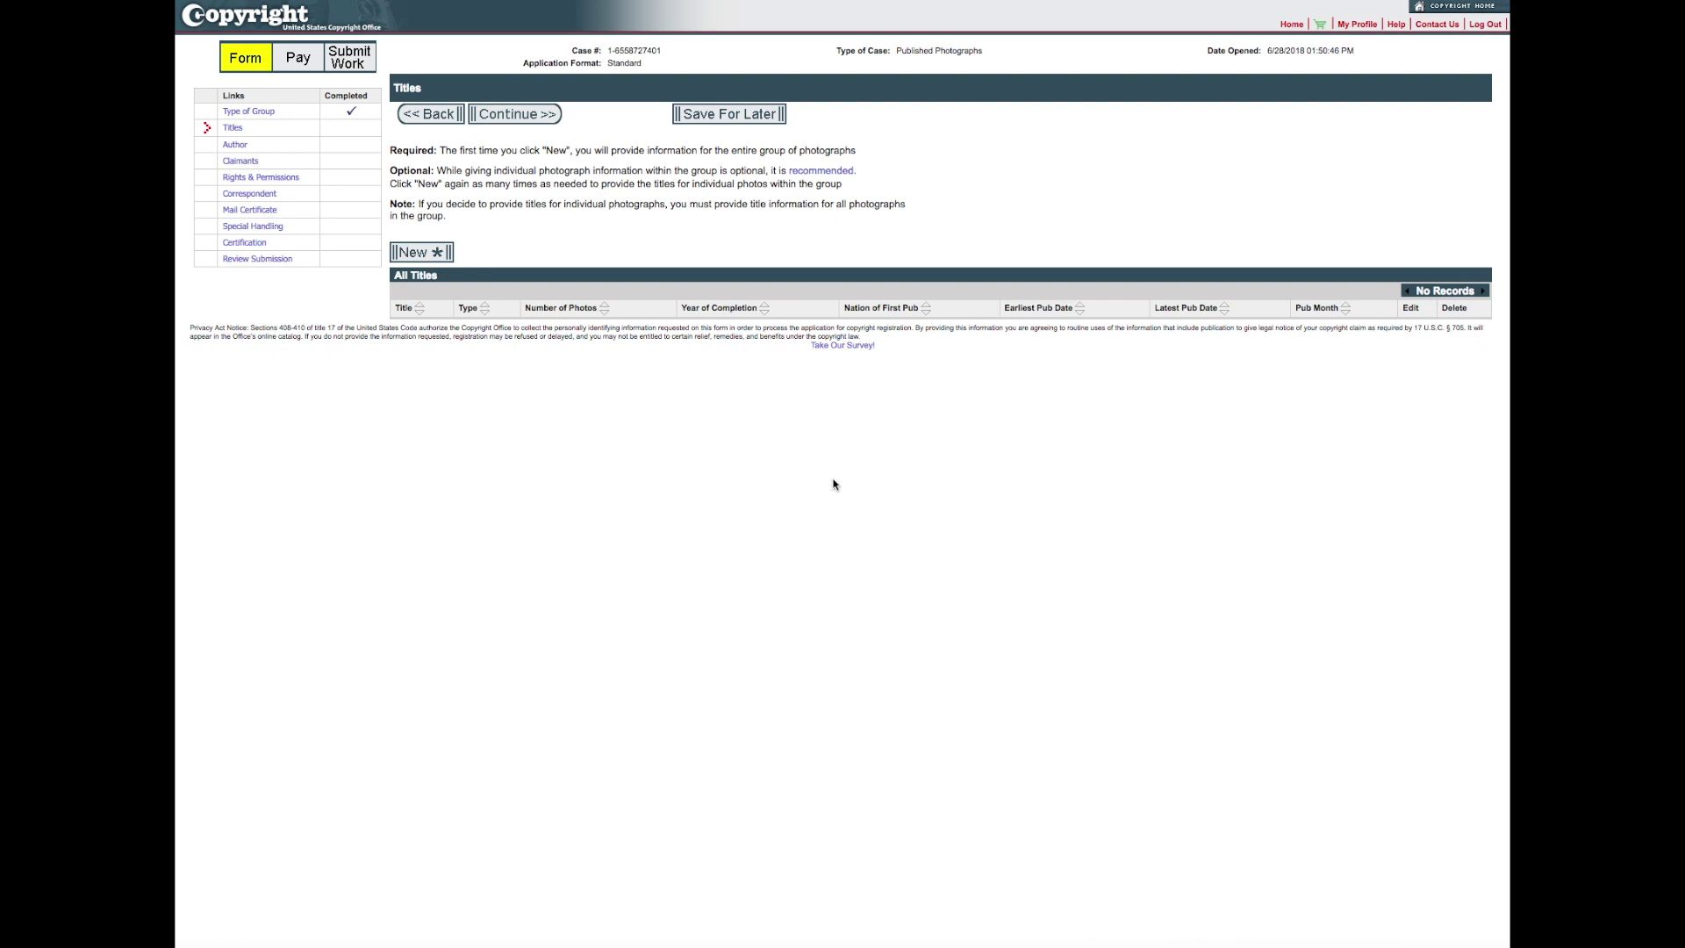
Add a new title and begin entering 'Photos taken for ABC Advertising Company' as the group title
{"action": "left_click", "coordinate": [436, 254]}
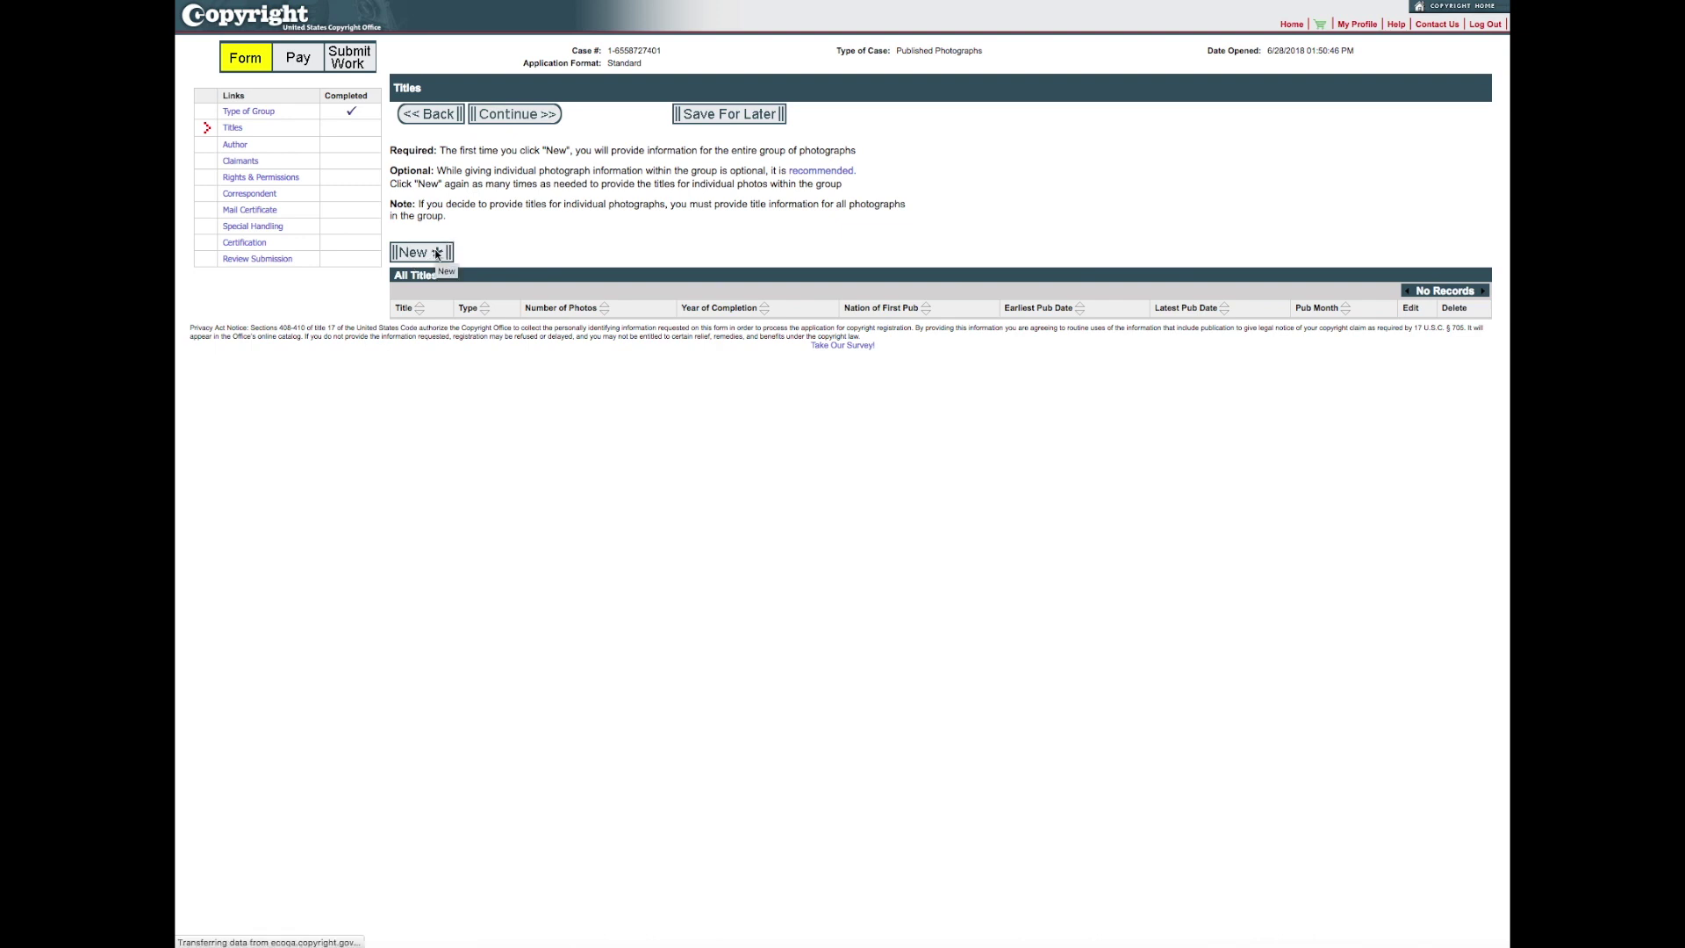
{"action": "left_click", "coordinate": [609, 258]}
{"action": "type", "text": "Photos taken fo"}
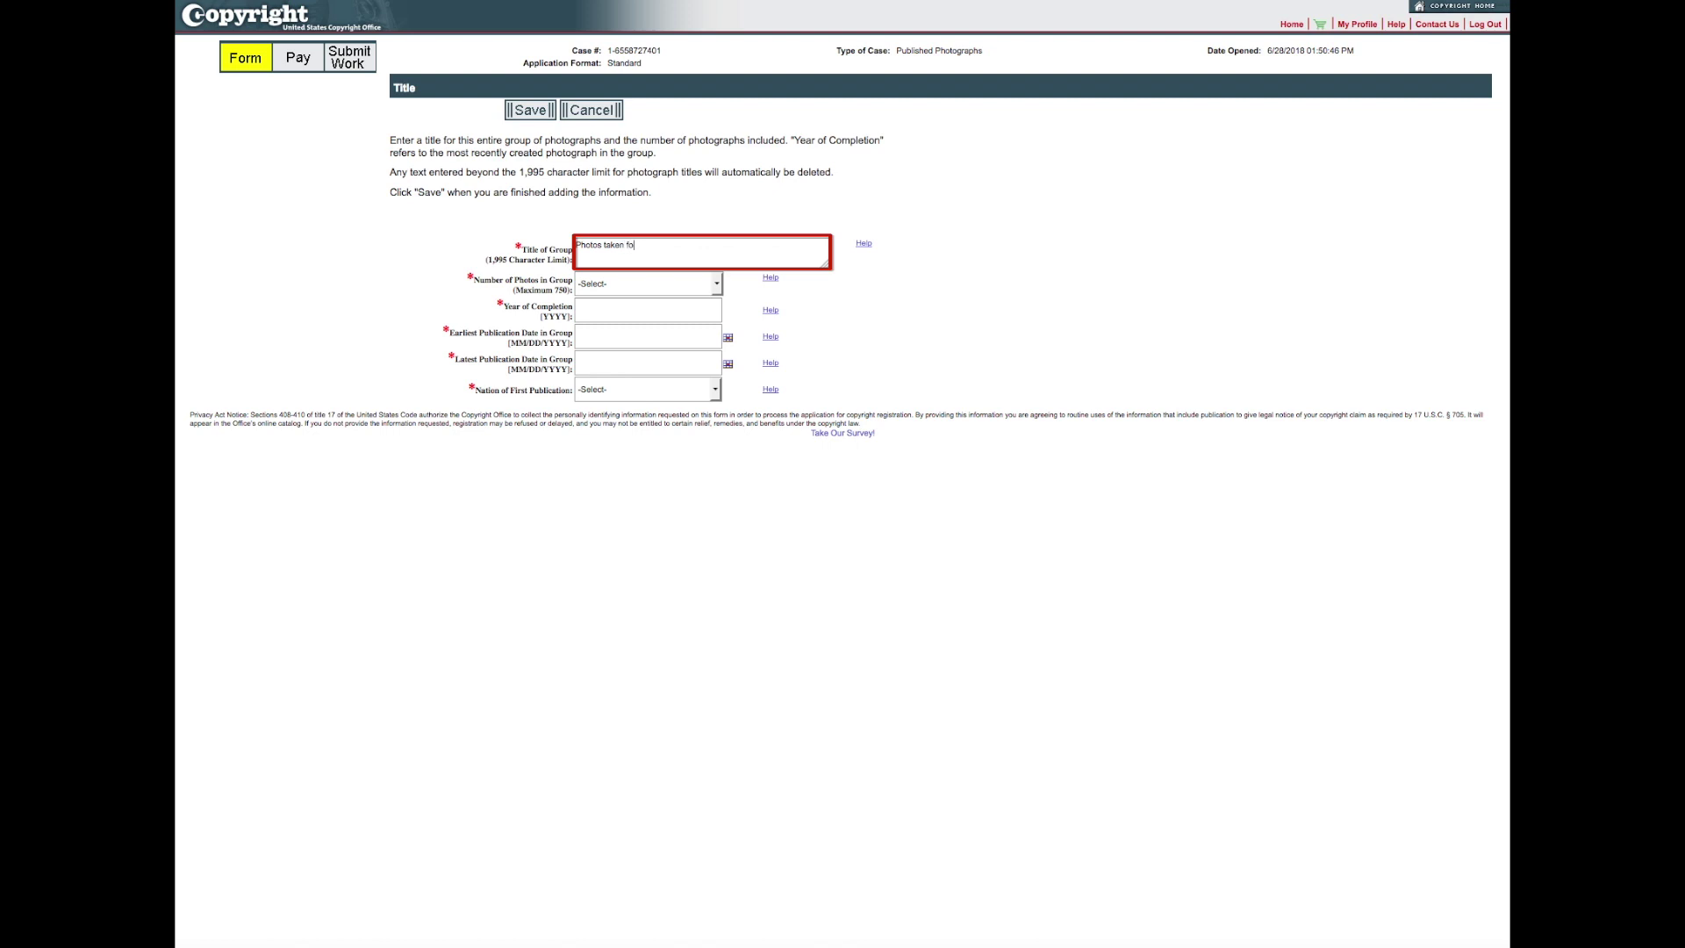
{"action": "type", "text": "r ABC A"}
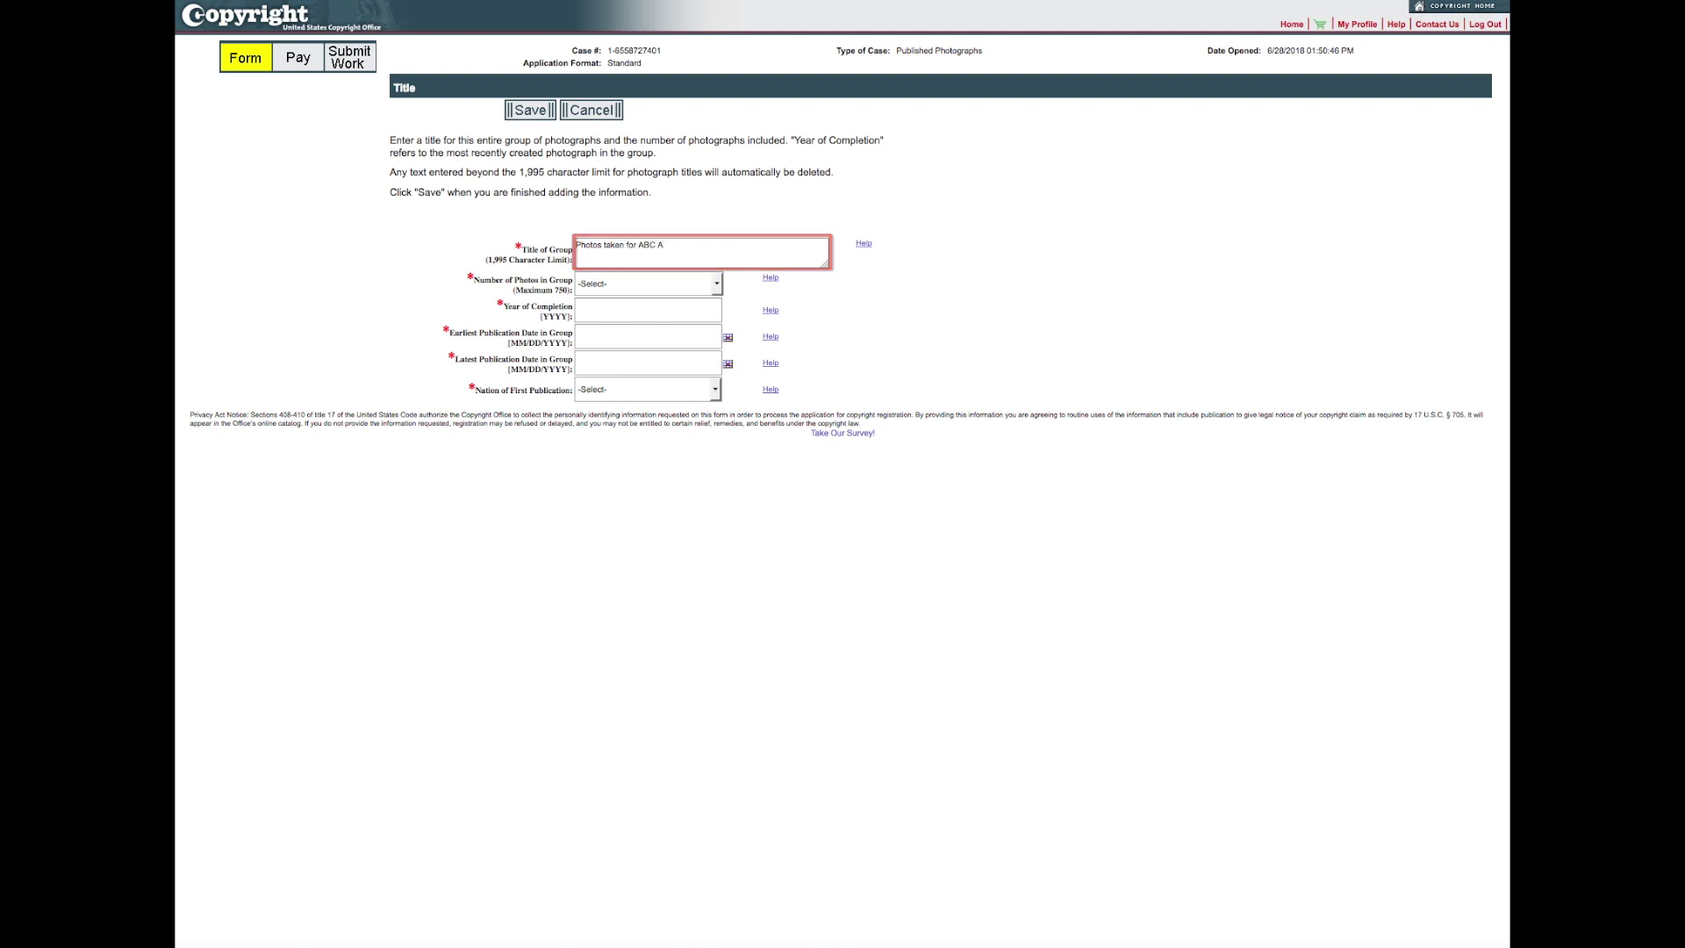
{"action": "type", "text": "dvertisin"}
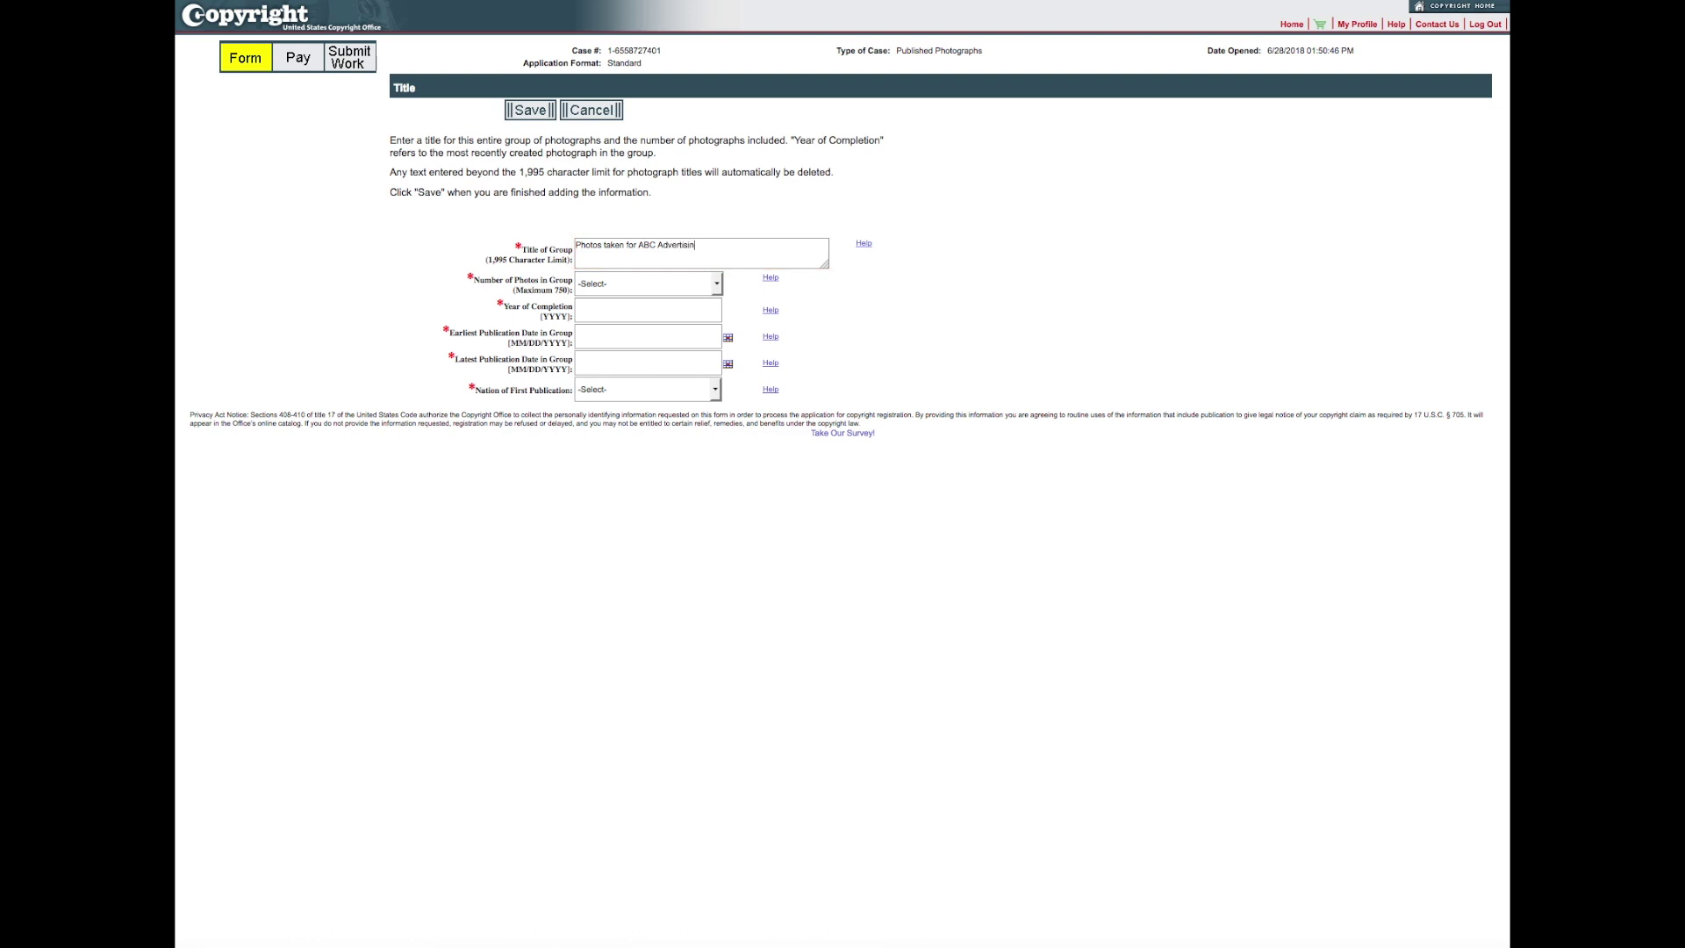
{"action": "type", "text": "g Company"}
Set Number of Photos to 175 and the year of completion to 2018
{"action": "left_click", "coordinate": [716, 287]}
{"action": "left_click_drag", "start_coordinate": [717, 306], "coordinate": [698, 360]}
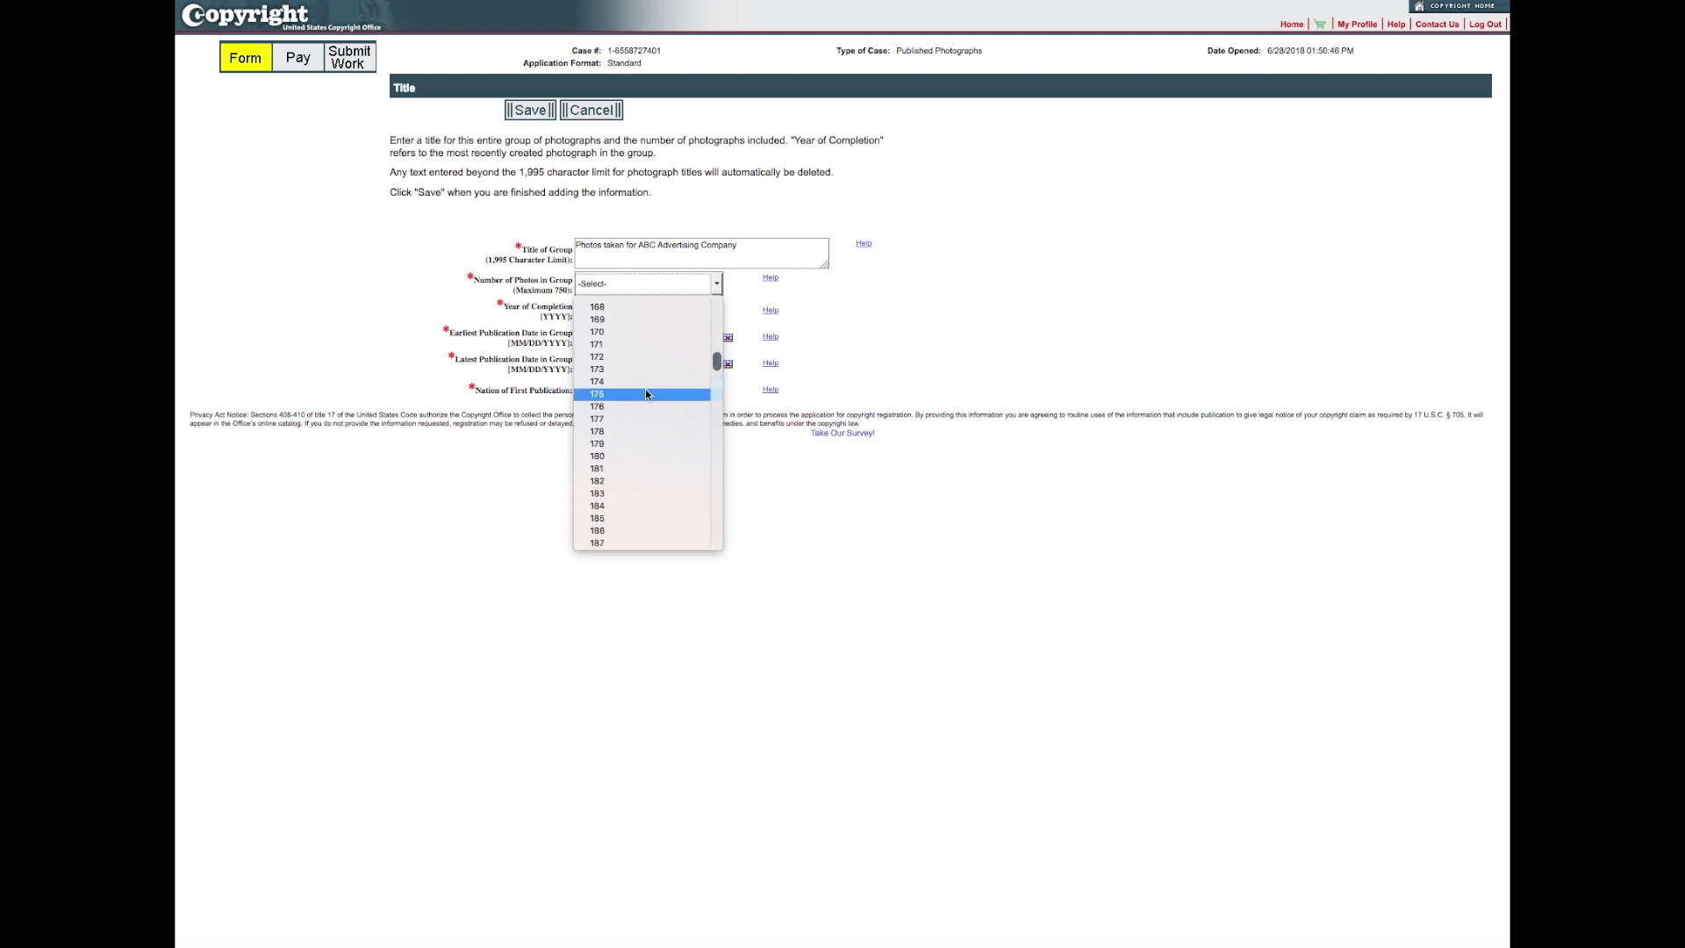
{"action": "left_click", "coordinate": [646, 394]}
{"action": "left_click", "coordinate": [669, 309]}
{"action": "type", "text": "2018"}
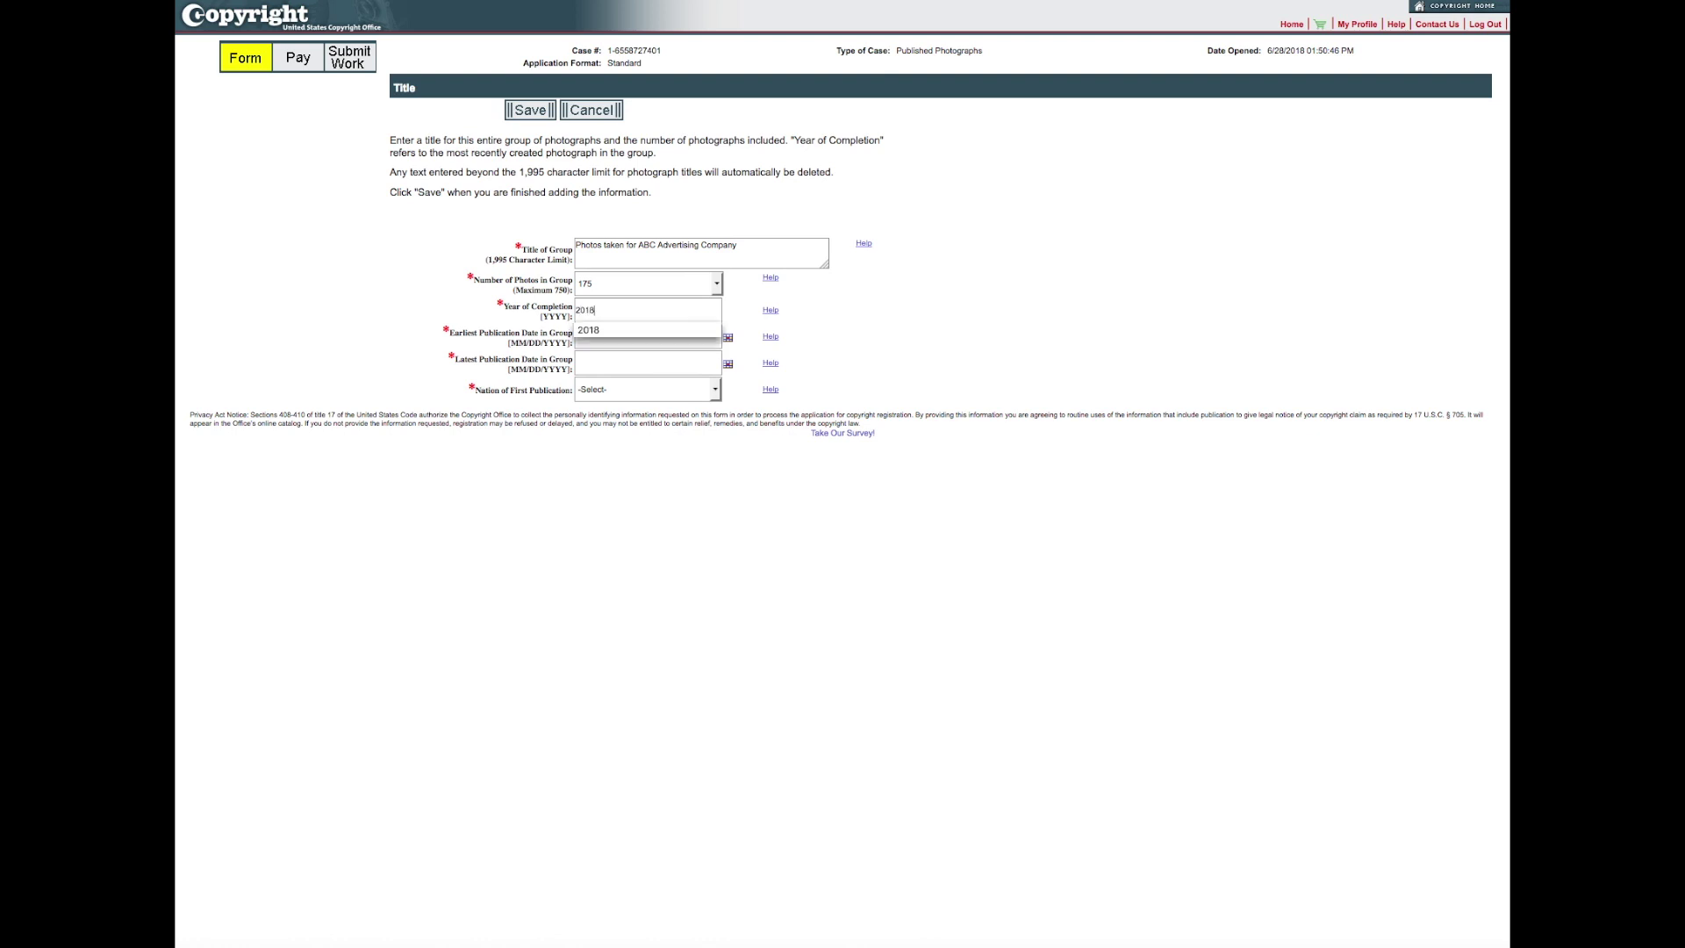
{"action": "left_click", "coordinate": [728, 330]}
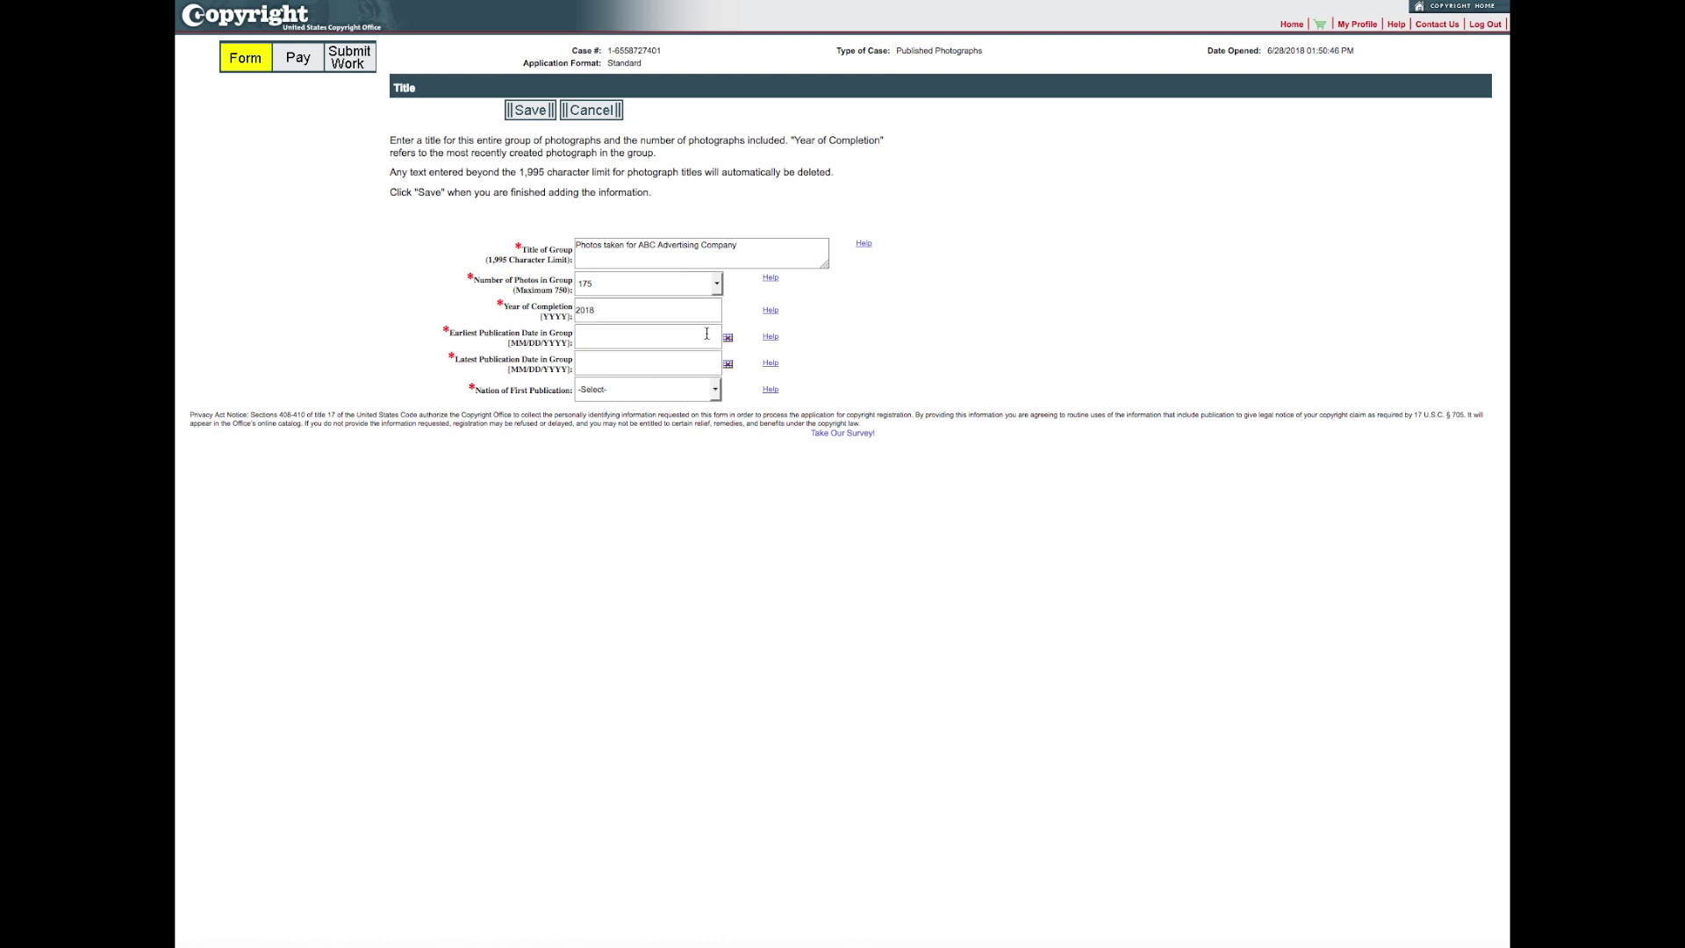
Enter publication dates 1/1/2018 to 2/28/2018 and choose United States as nation of first publication
{"action": "left_click", "coordinate": [706, 334]}
{"action": "type", "text": "1/1/2018"}
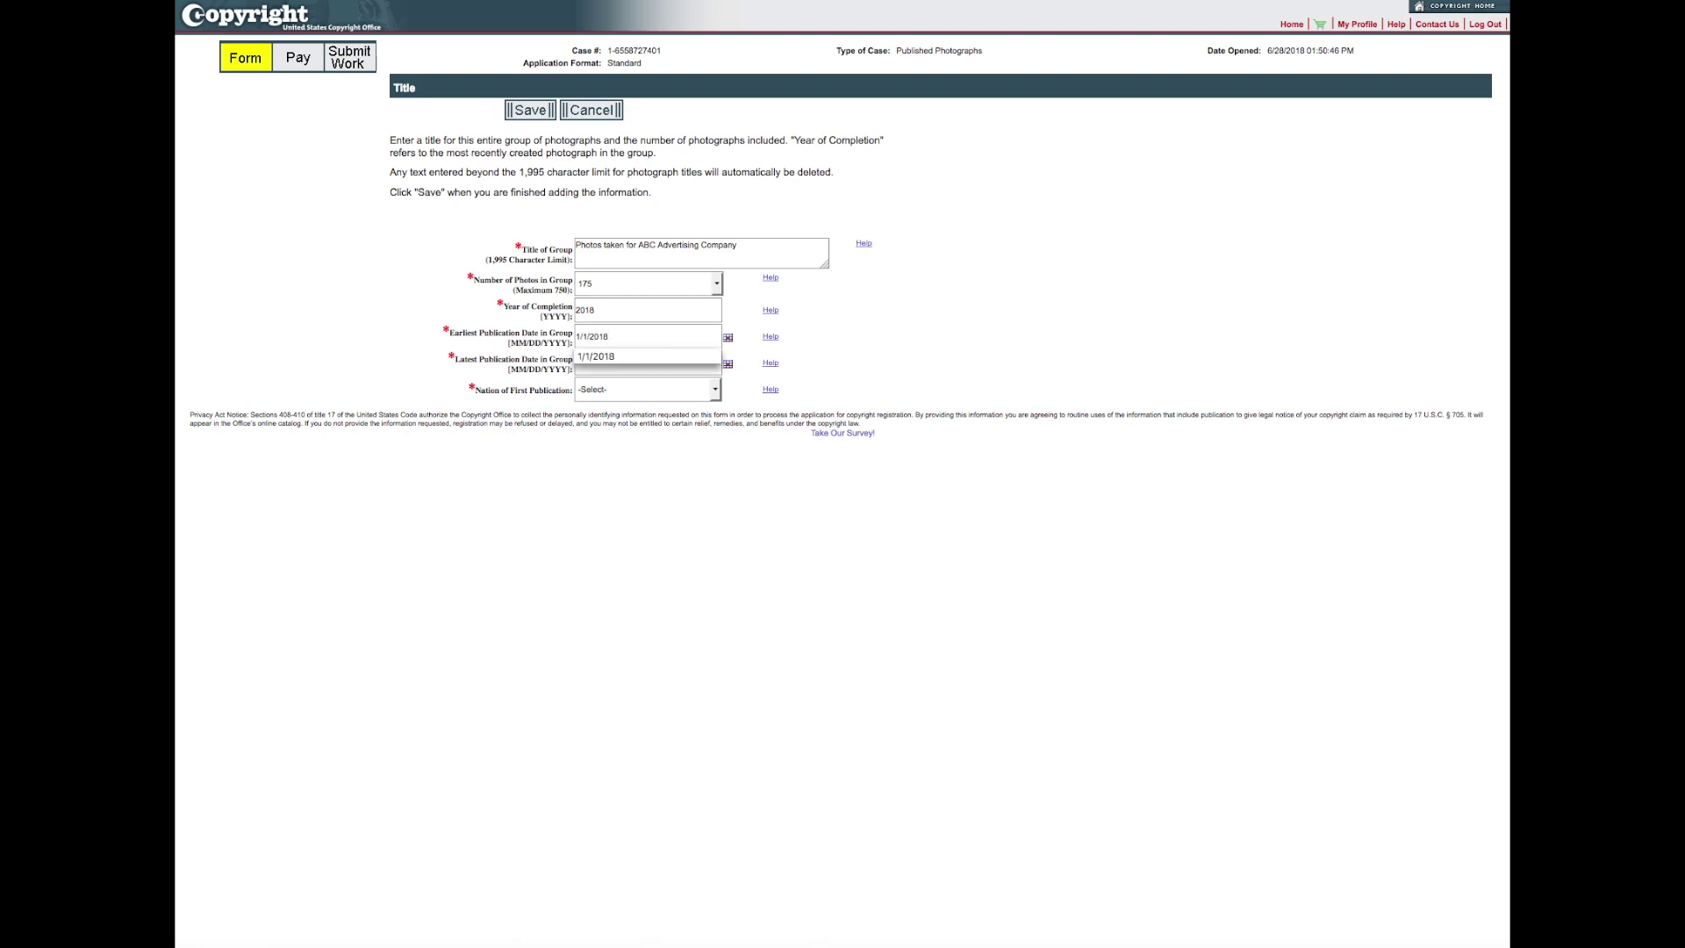
{"action": "left_click", "coordinate": [614, 362]}
{"action": "type", "text": "2/28/2018"}
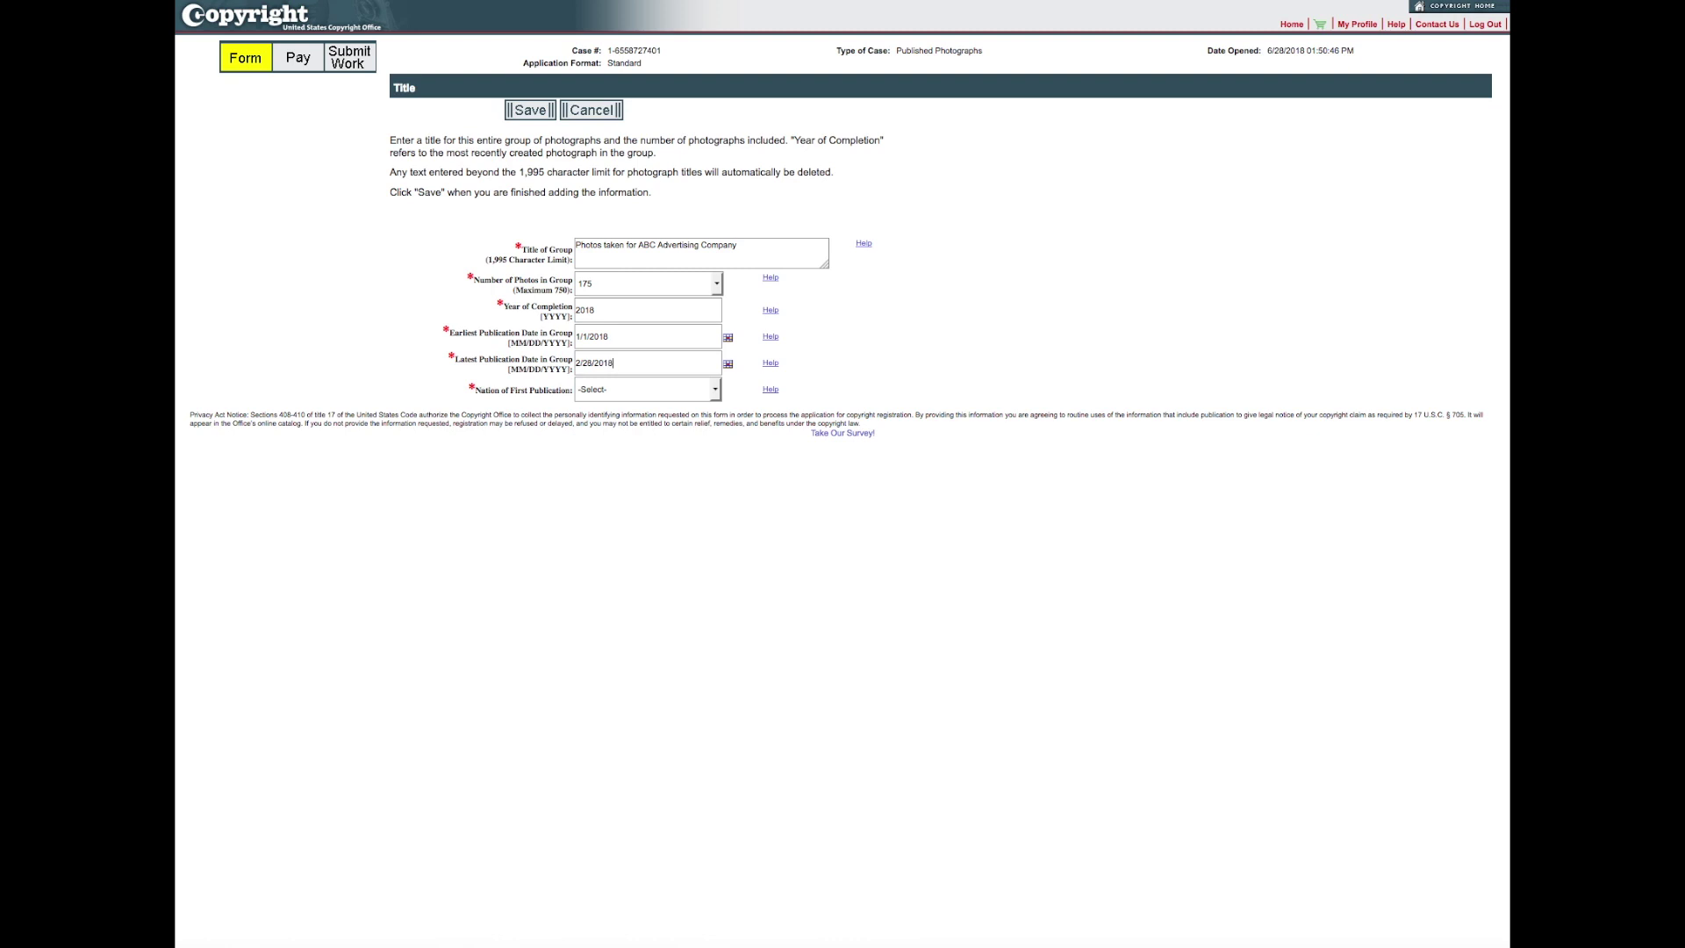
{"action": "left_click", "coordinate": [715, 390]}
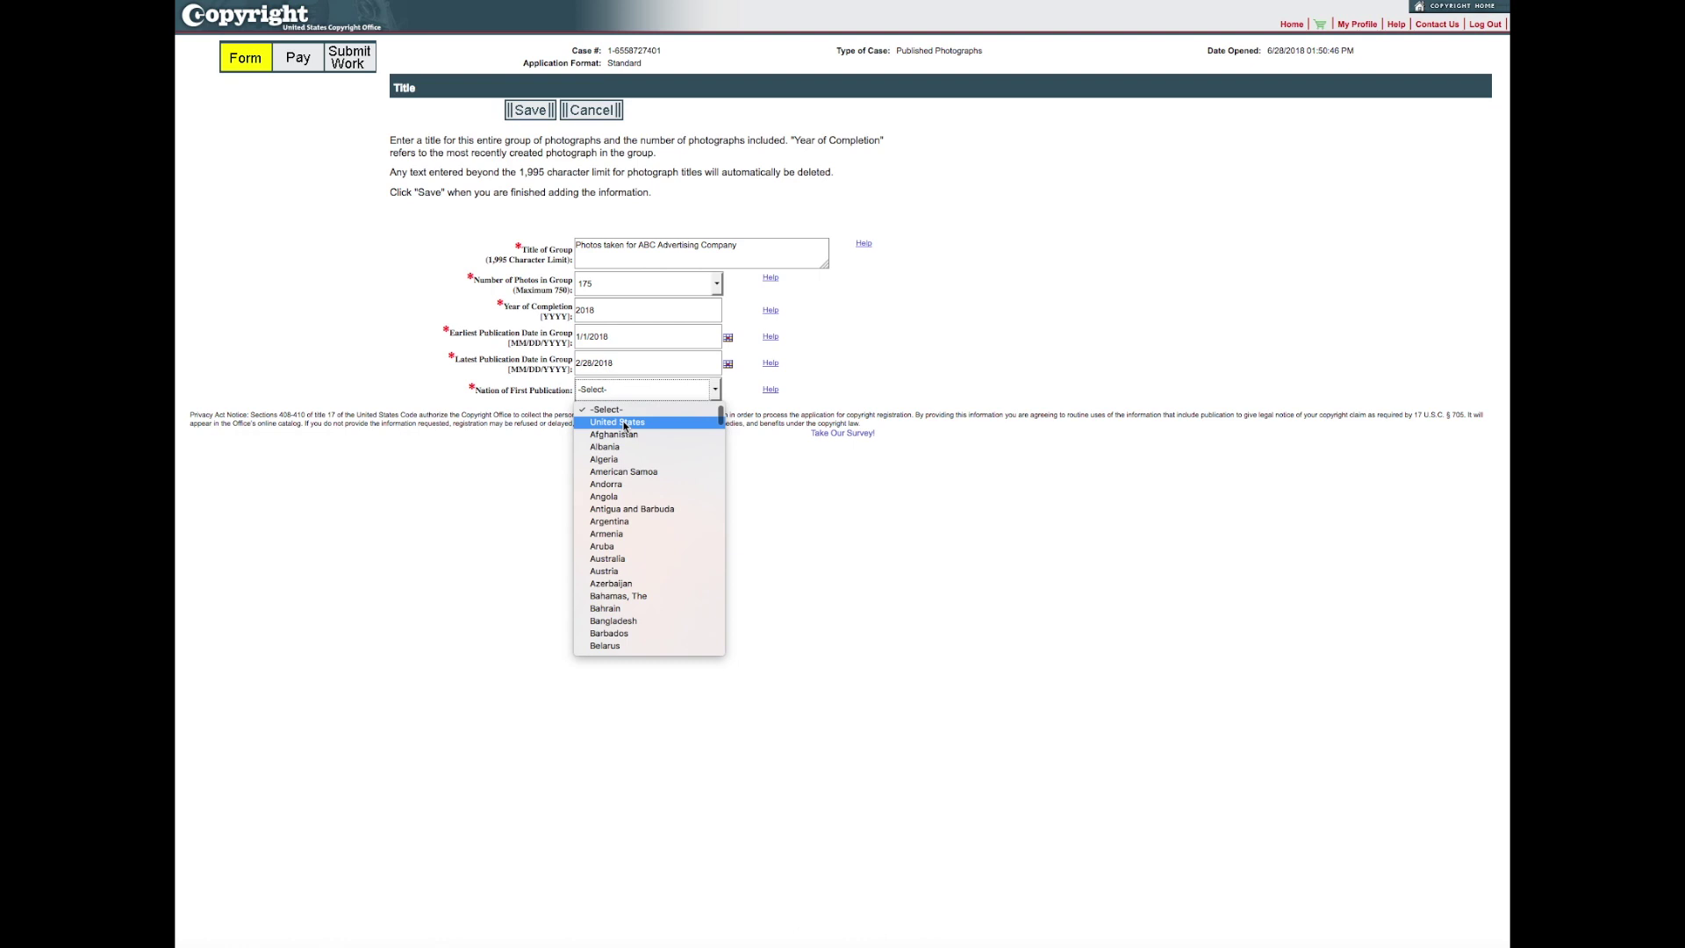
{"action": "left_click", "coordinate": [624, 426]}
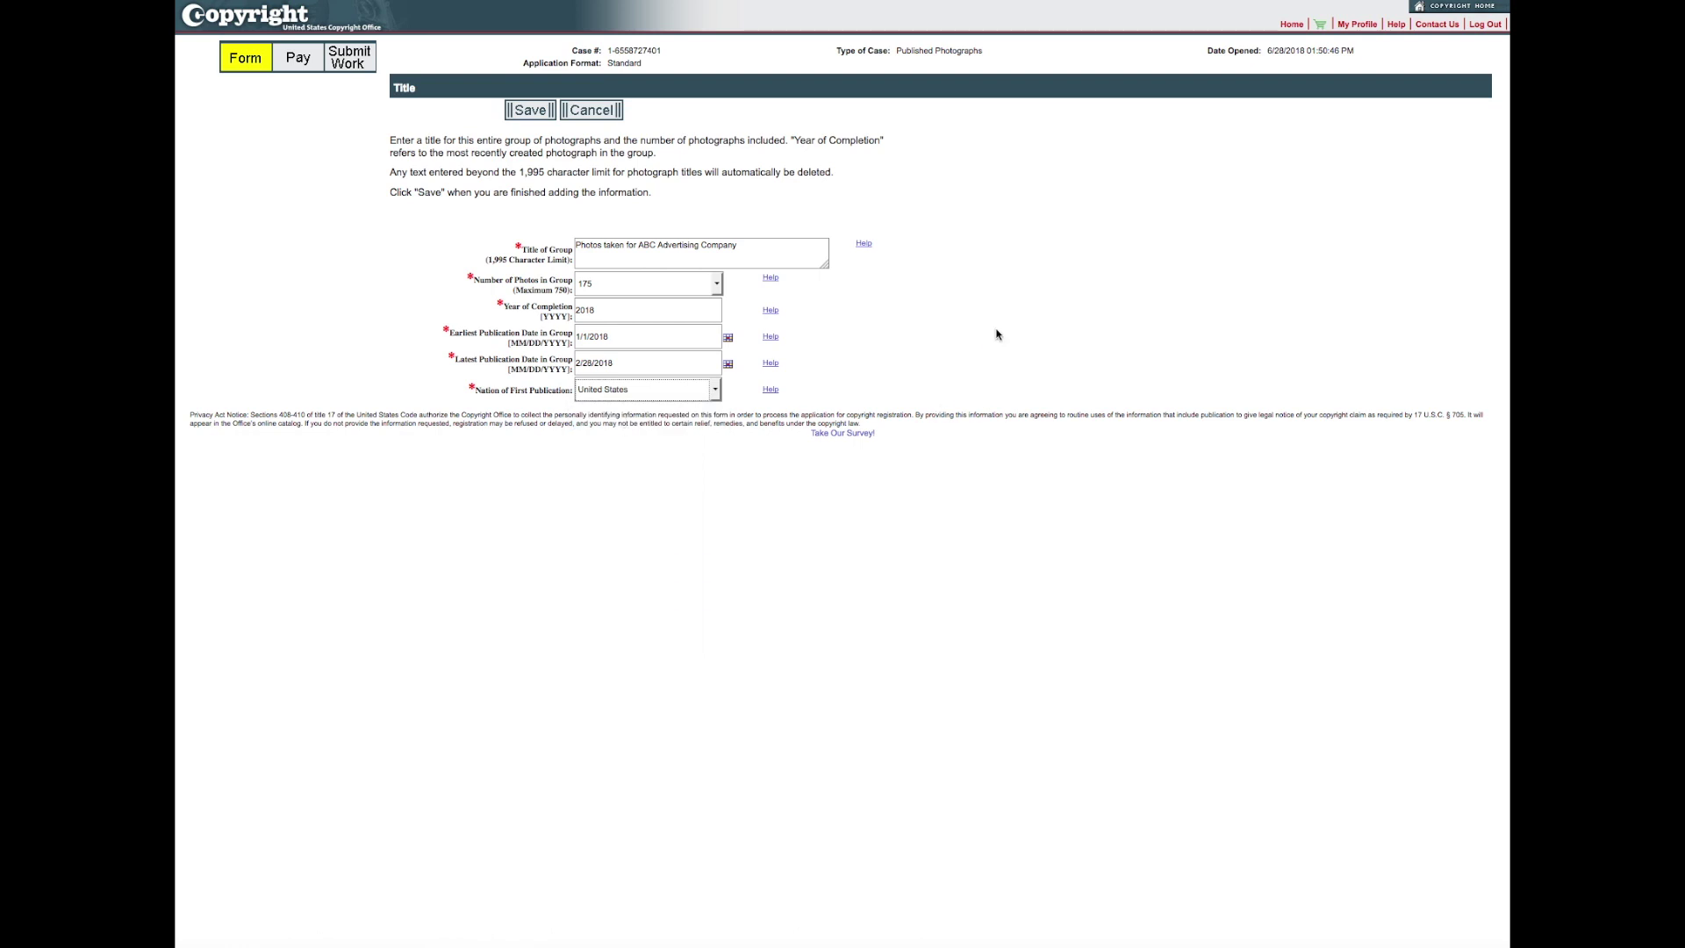
Save the group title form so the entry appears in the Titles table
{"action": "left_click", "coordinate": [538, 112]}
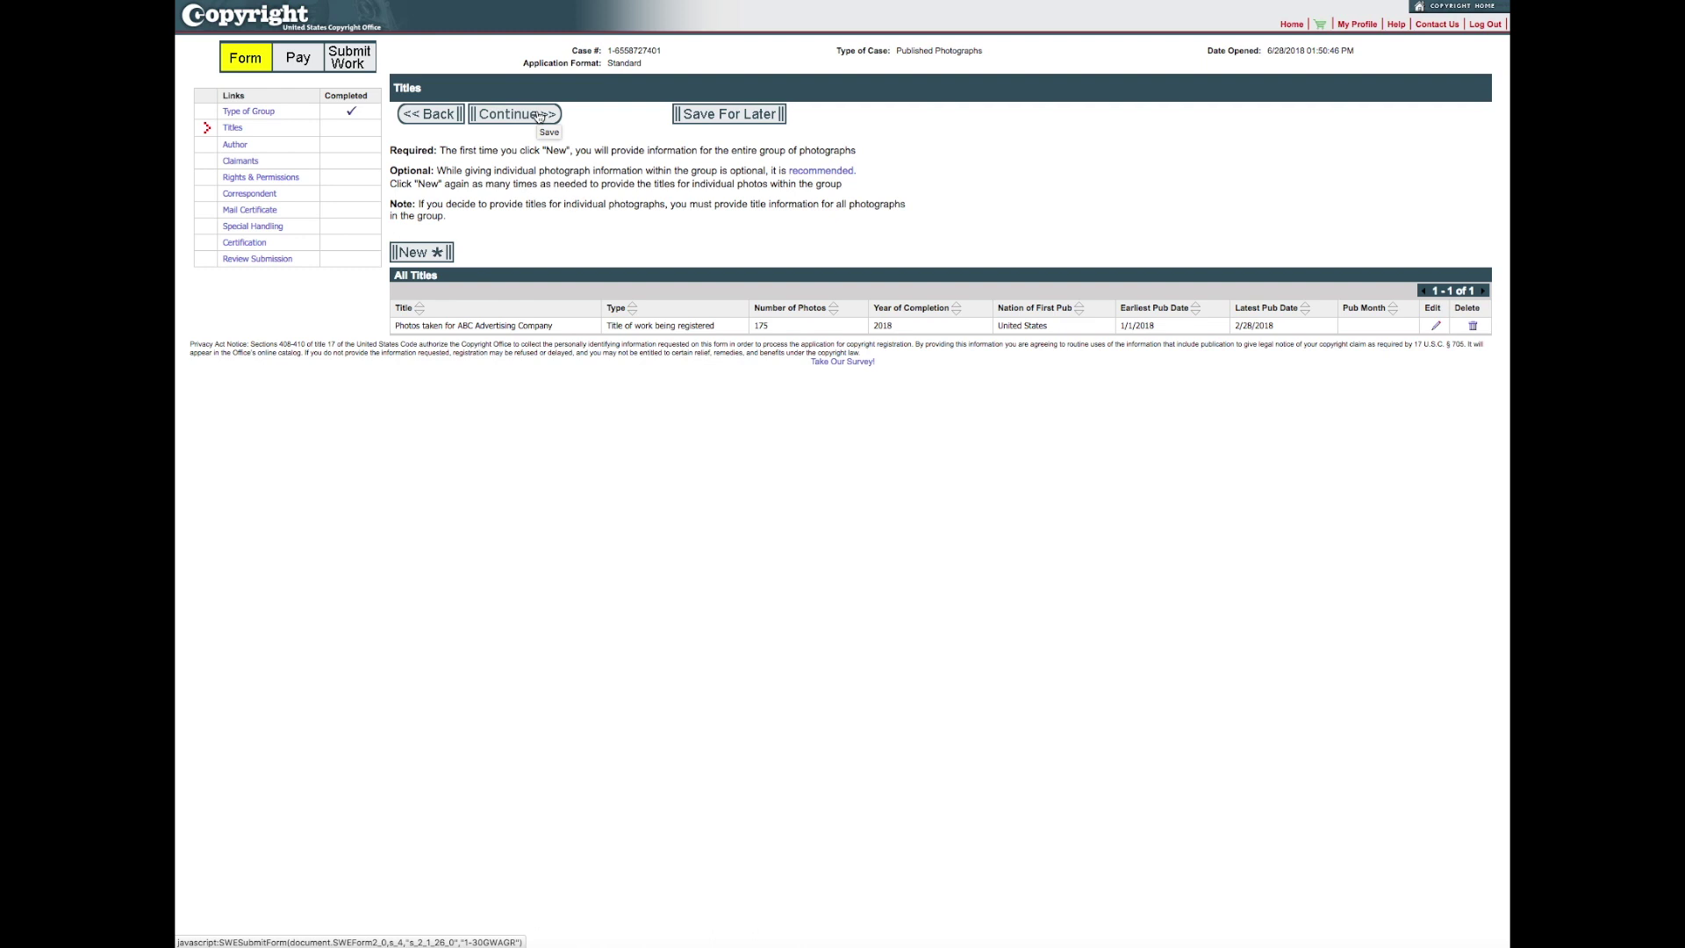
Start another title entry with January as the month published, then switch to the Excel photo list
{"action": "left_click", "coordinate": [428, 262]}
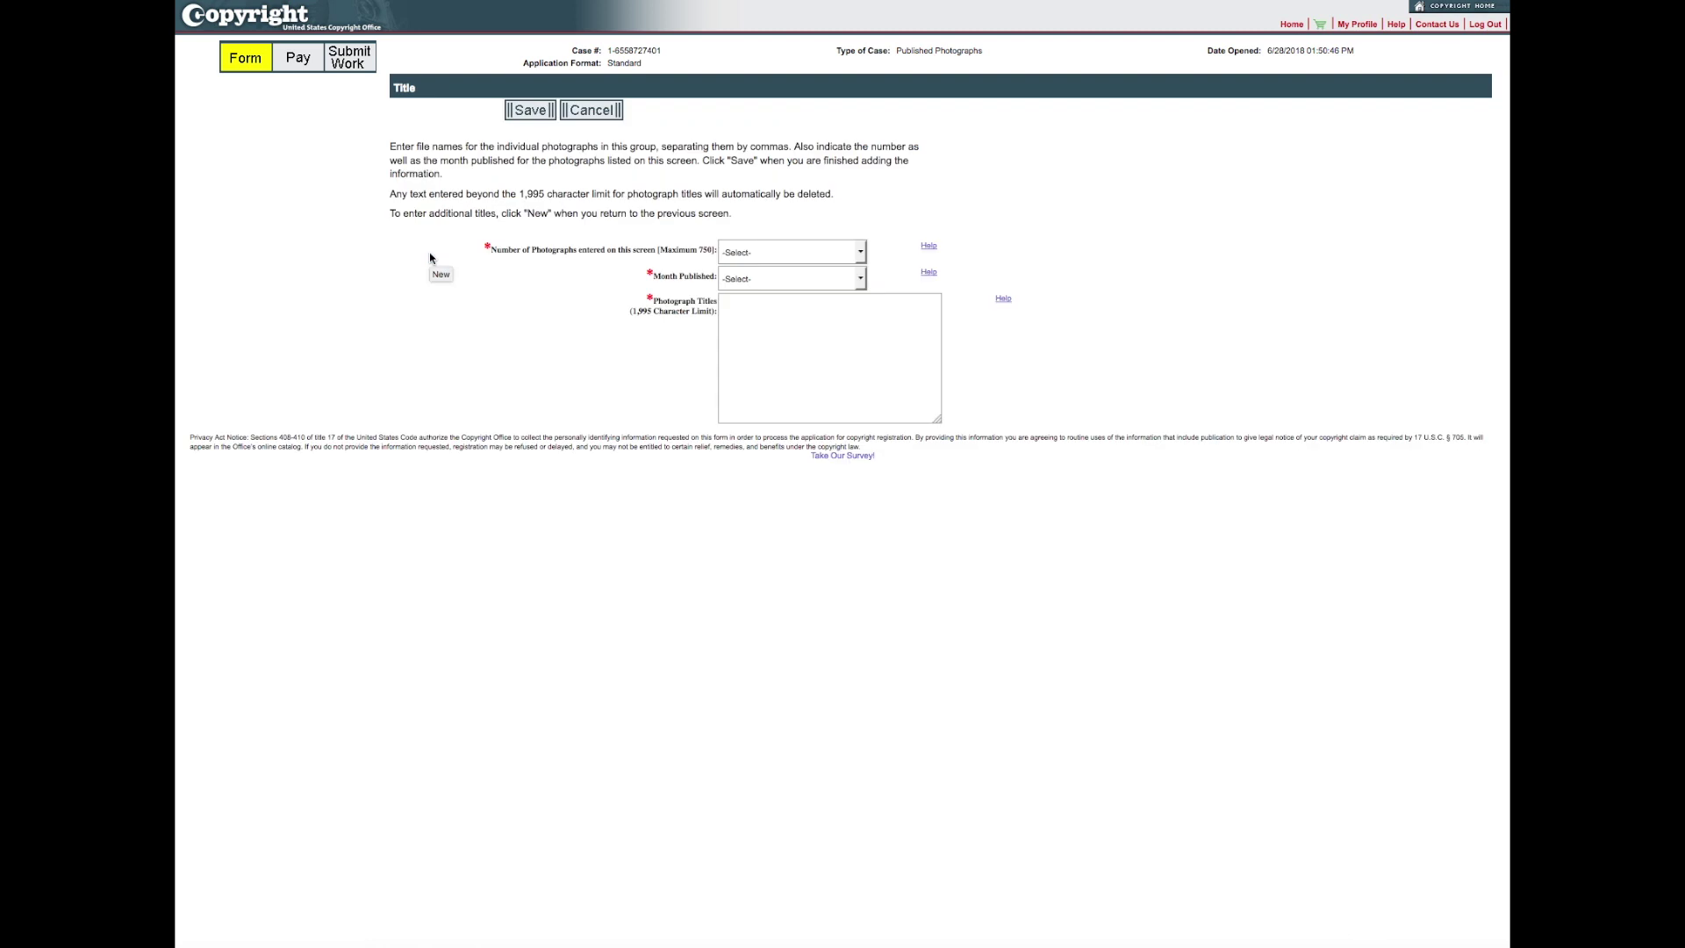
{"action": "left_click", "coordinate": [860, 278]}
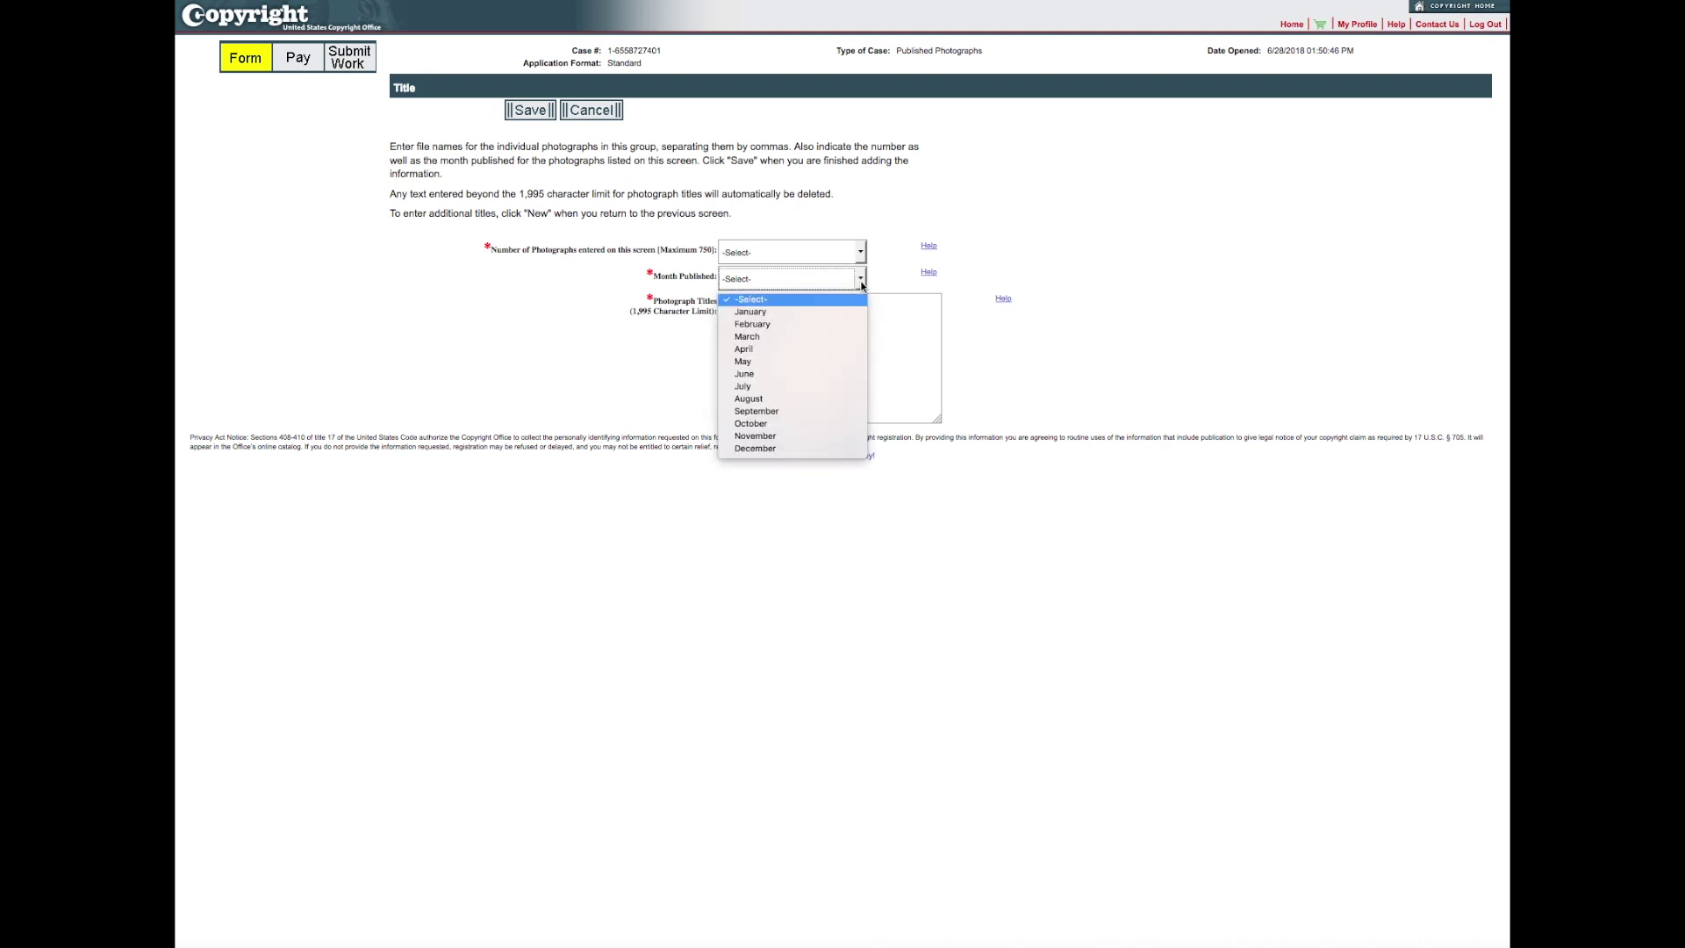
{"action": "left_click", "coordinate": [750, 313]}
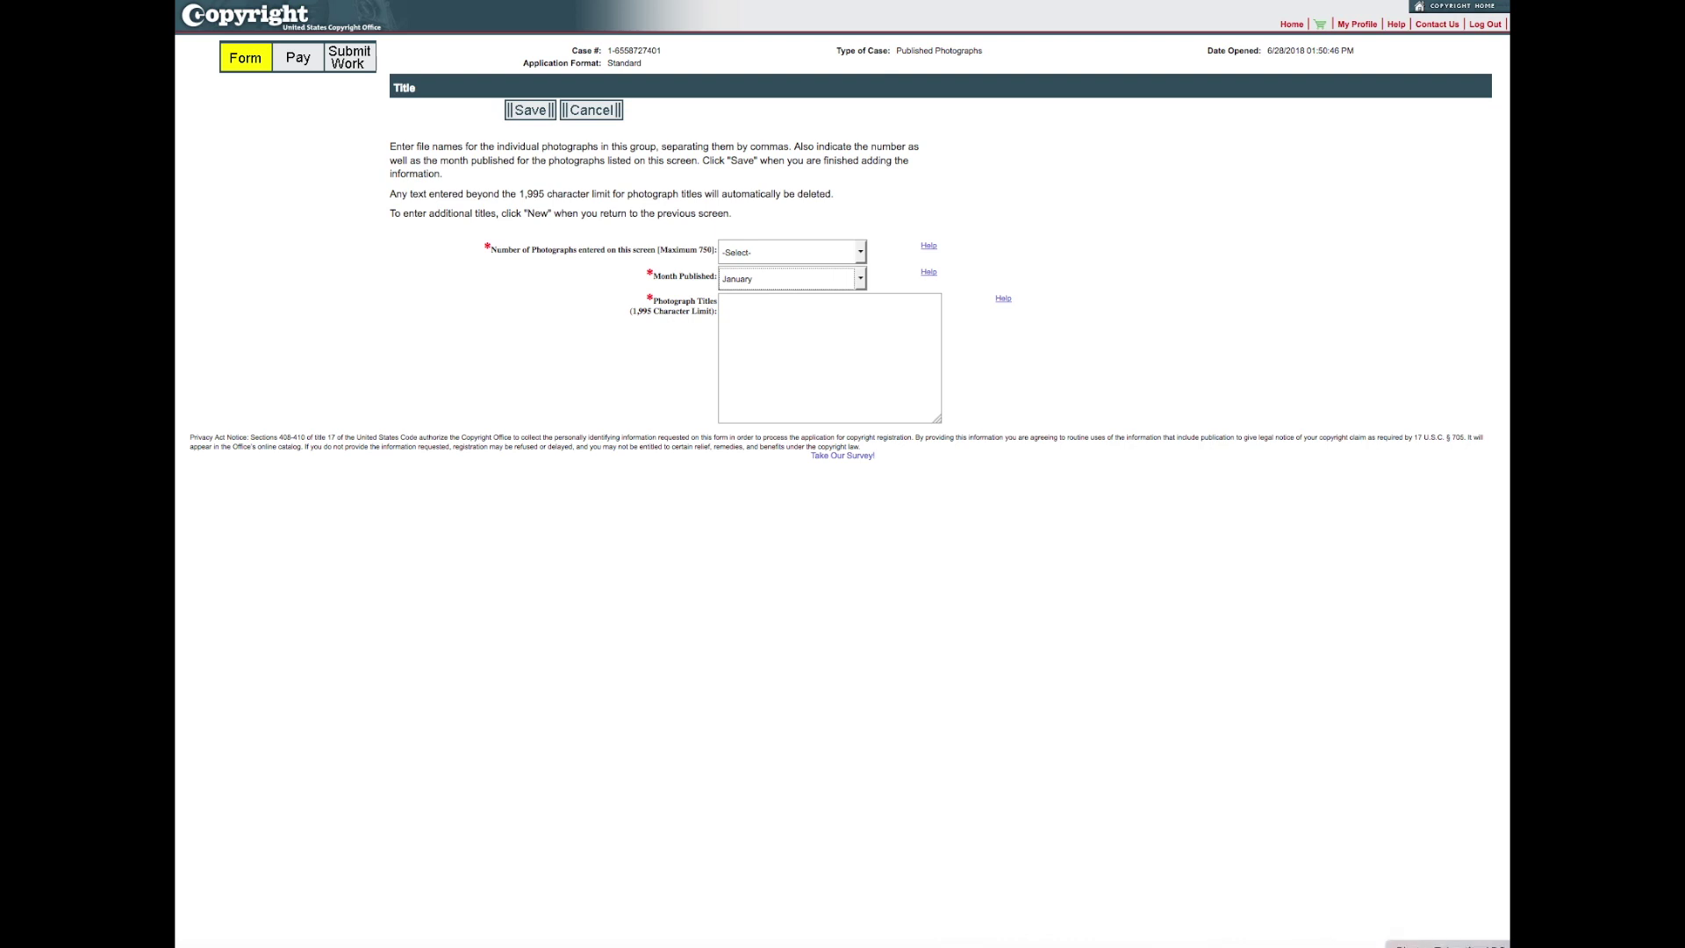
{"action": "key", "text": "super+Tab"}
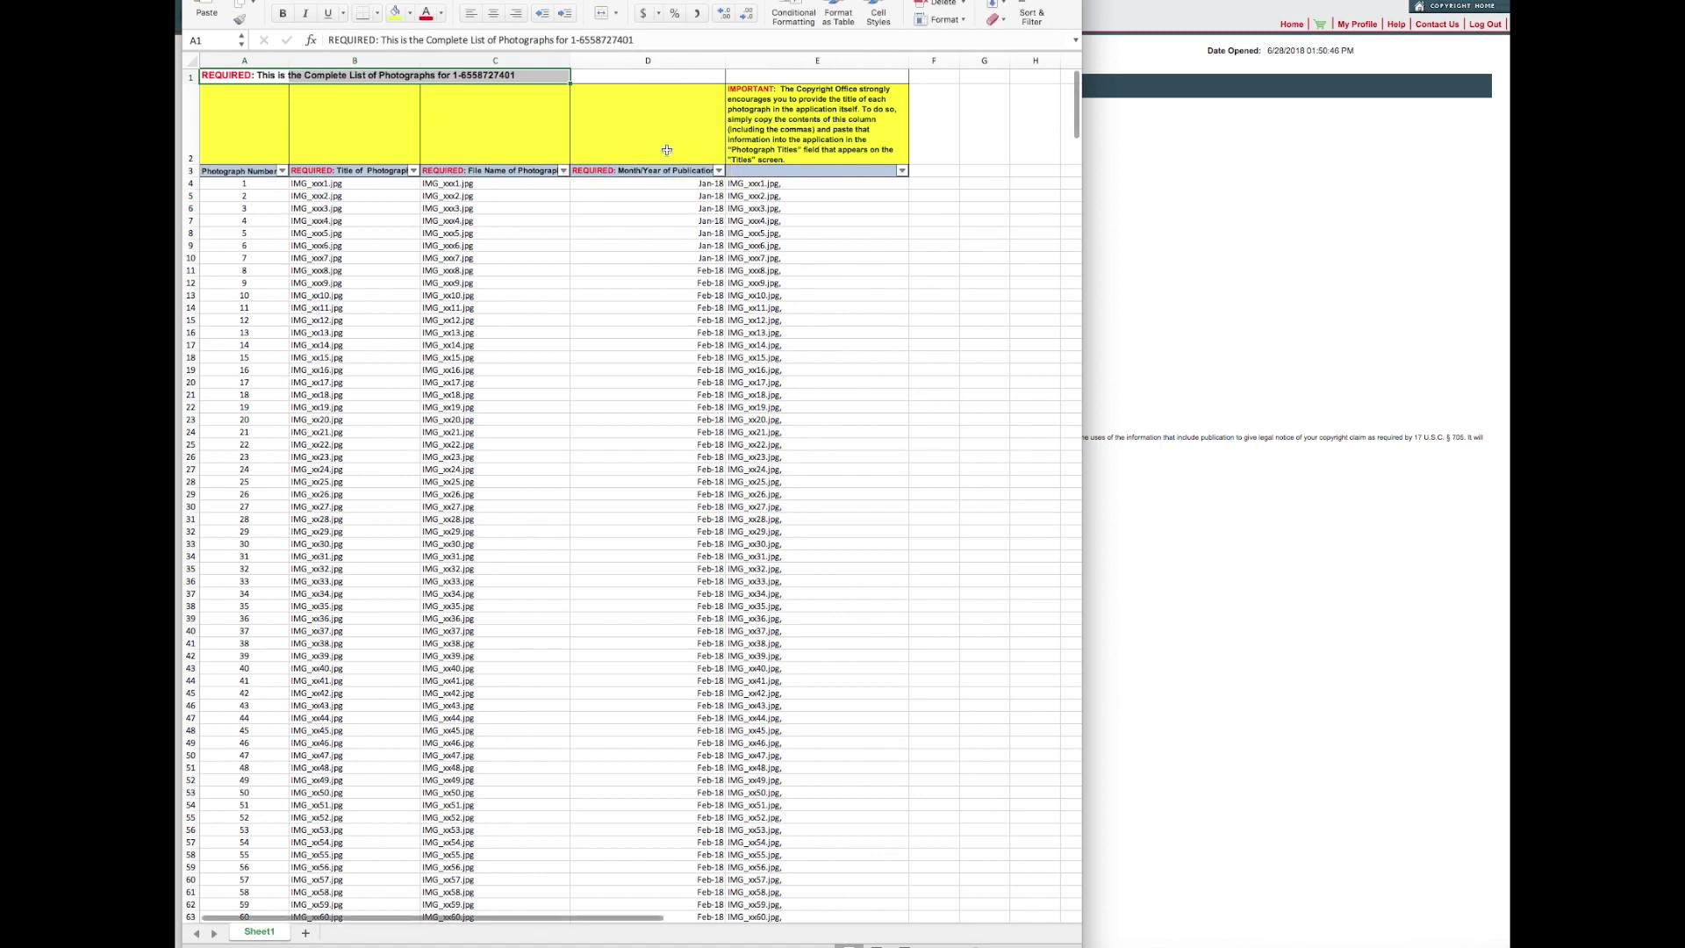
Copy the seven January titles, IMG_xxx1.jpg to IMG_xxx7.jpg, from E4:E10 and return to the Title form
{"action": "left_click_drag", "start_coordinate": [759, 182], "coordinate": [753, 255]}
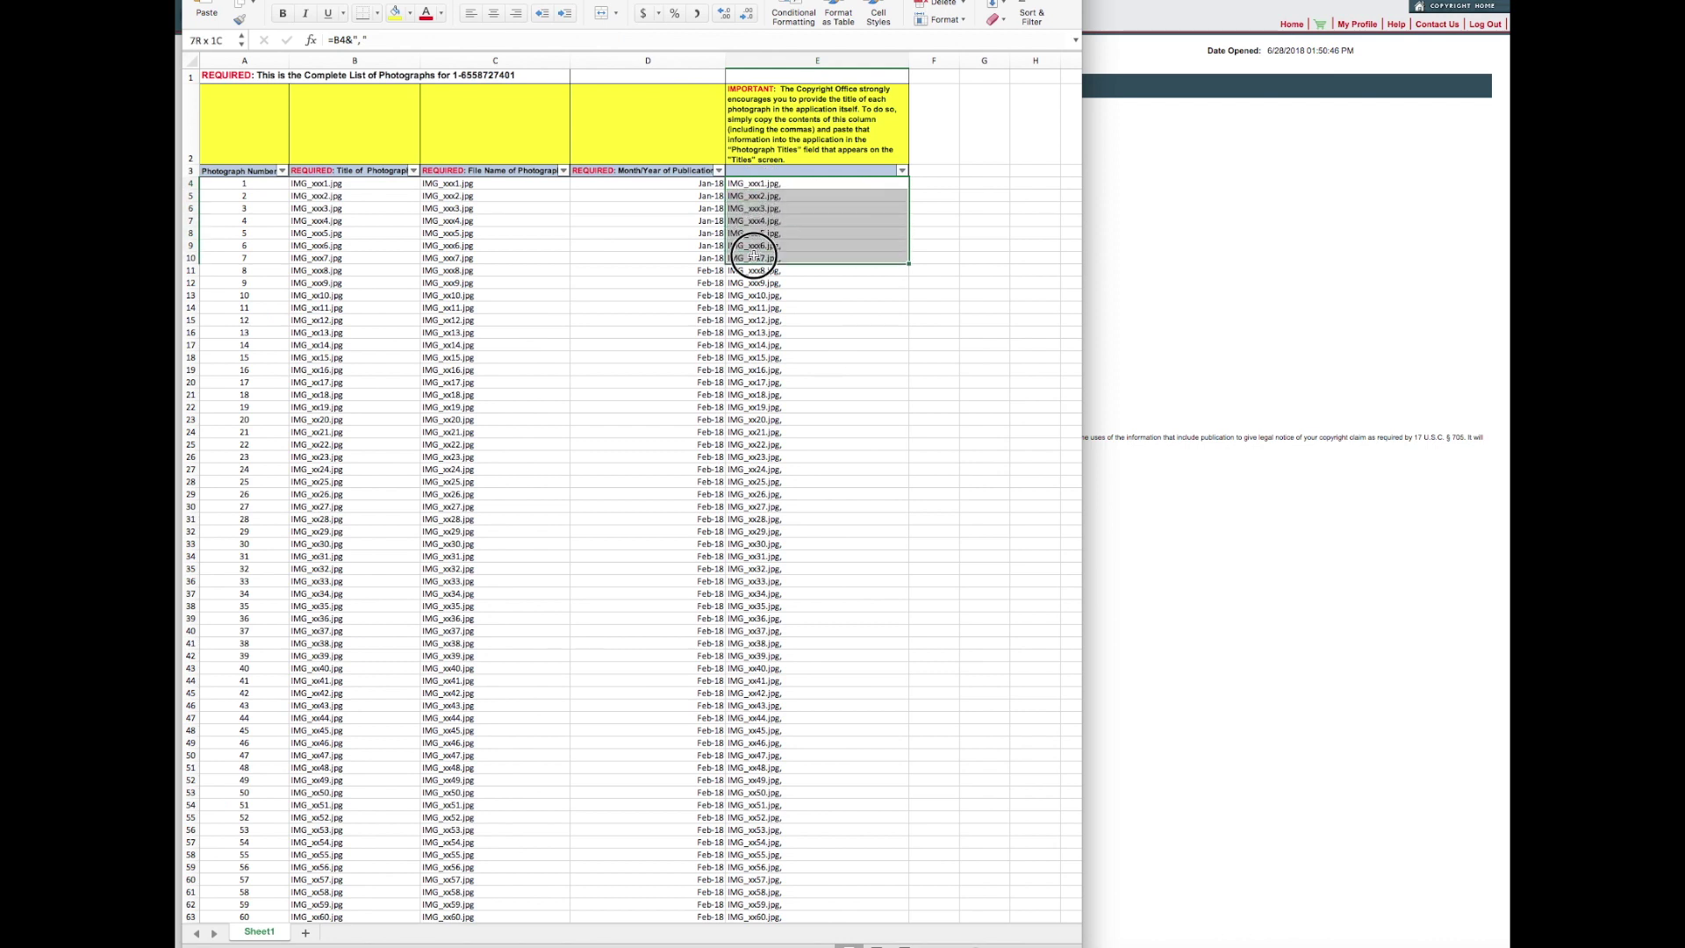
{"action": "left_click_drag", "start_coordinate": [753, 255], "coordinate": [754, 255]}
{"action": "key", "text": "super+c"}
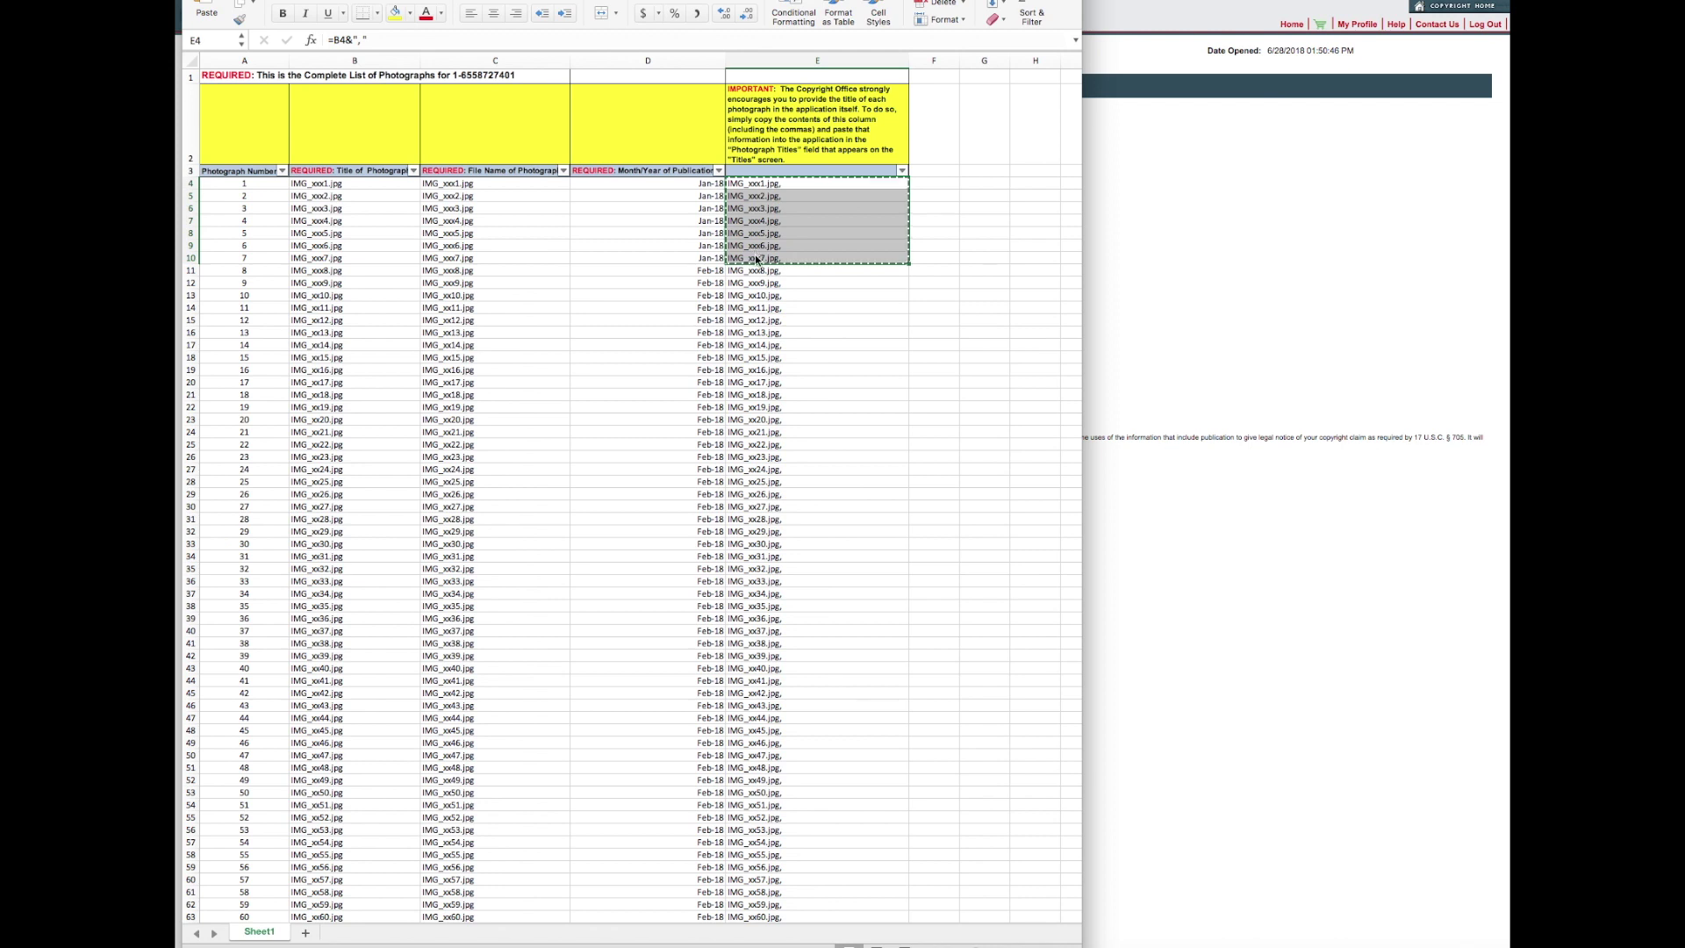
{"action": "left_click", "coordinate": [1163, 276]}
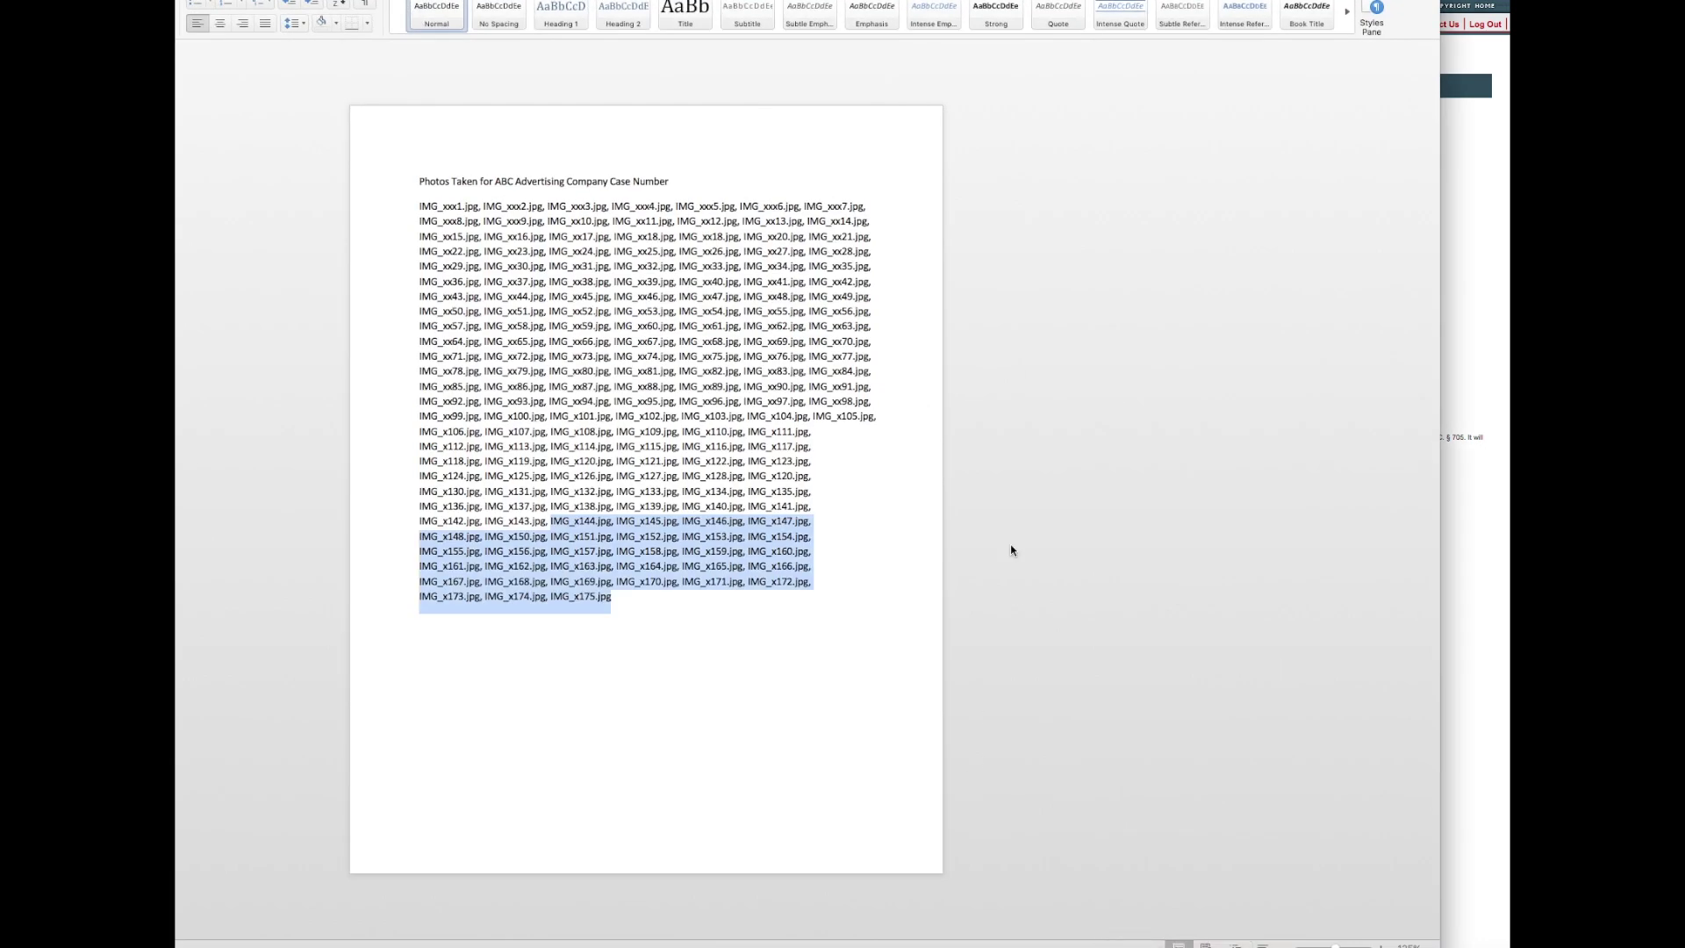
Paste the first Word line of file names IMG_xxx1.jpg–IMG_xxx7.jpg as a 7-photo January title entry and save
{"action": "left_click", "coordinate": [891, 552]}
{"action": "left_click_drag", "start_coordinate": [420, 208], "coordinate": [867, 209]}
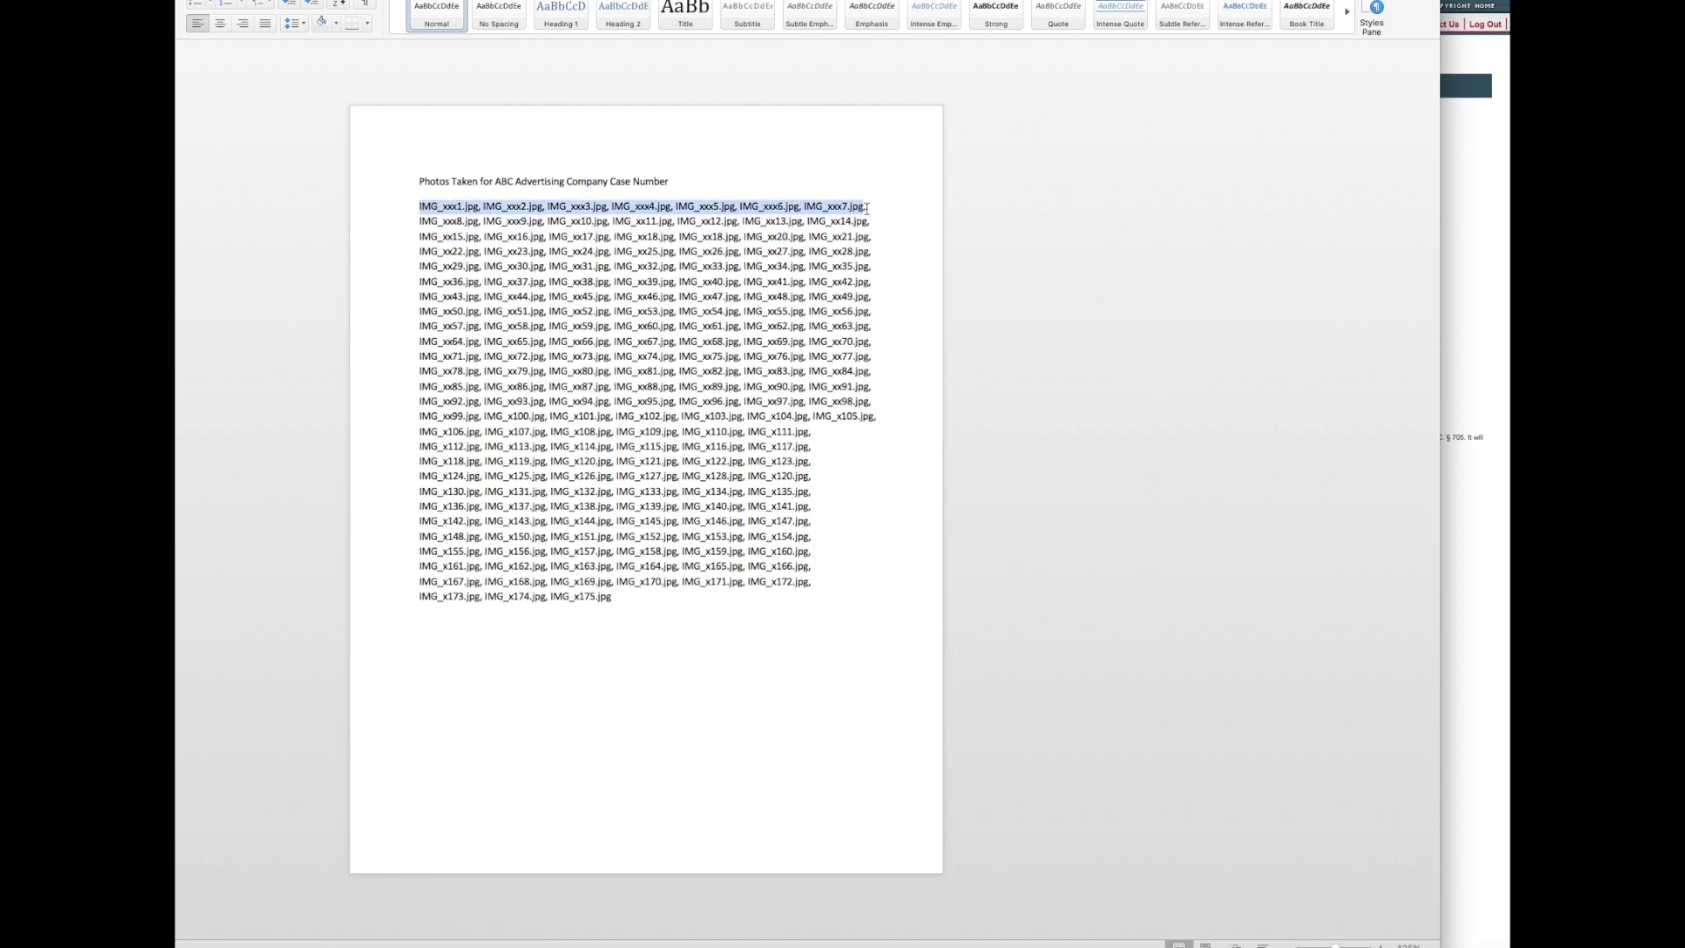
{"action": "left_click", "coordinate": [1466, 292]}
{"action": "key", "text": "ctrl+v"}
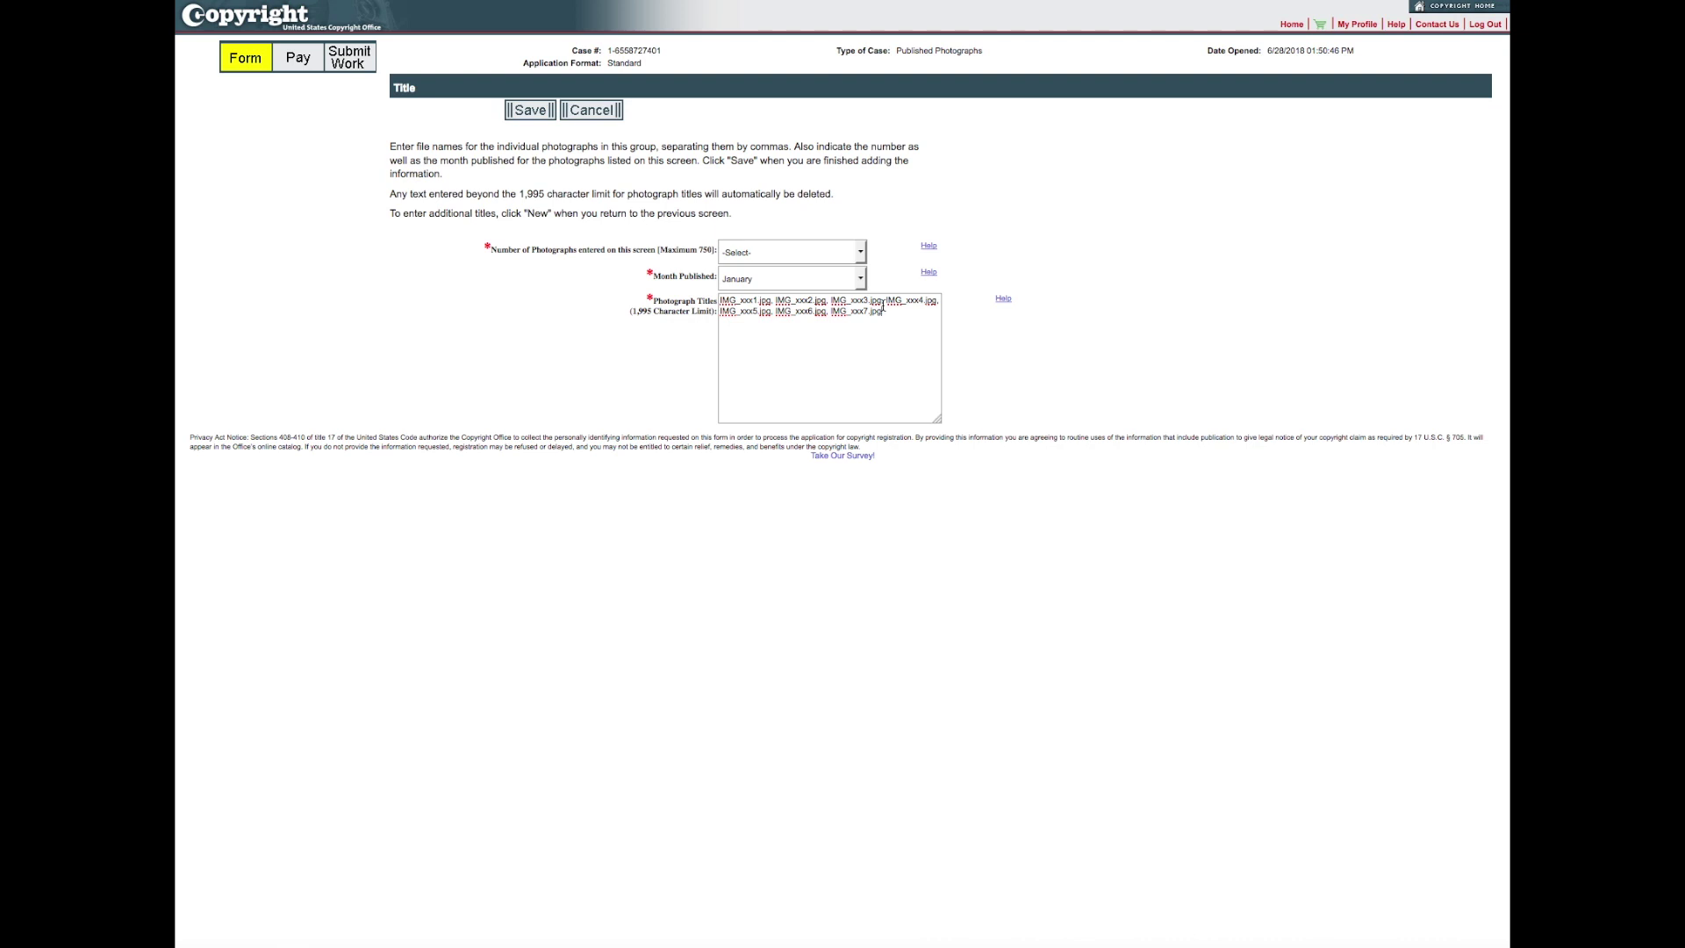
{"action": "left_click", "coordinate": [860, 253]}
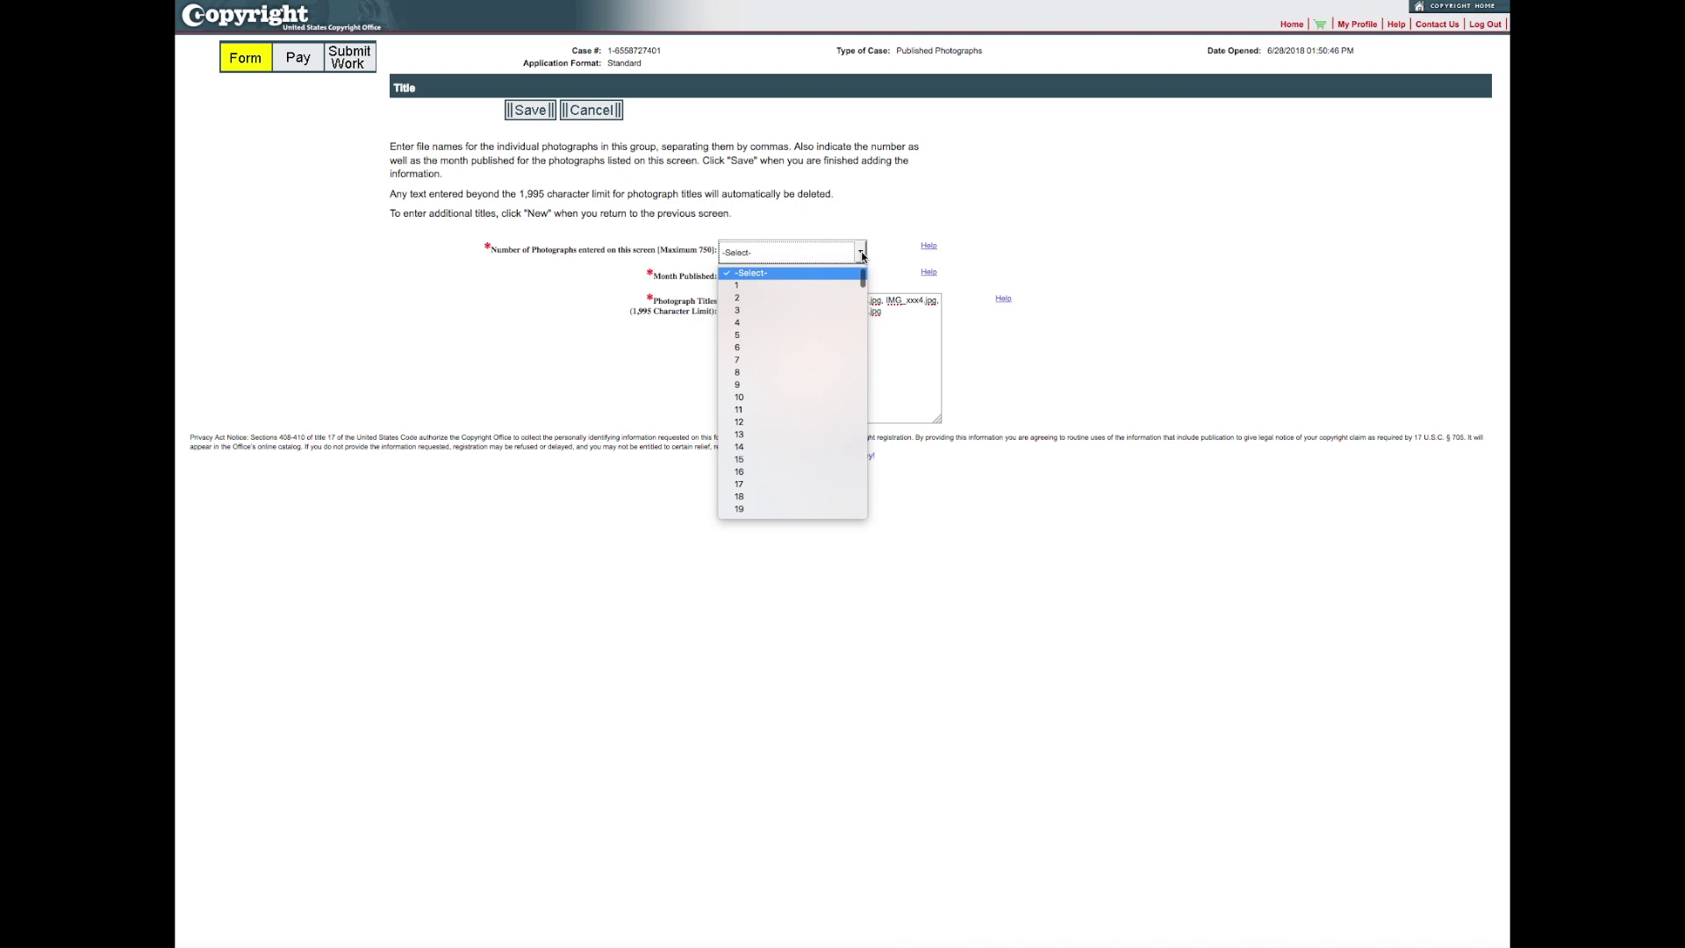
{"action": "left_click", "coordinate": [747, 361]}
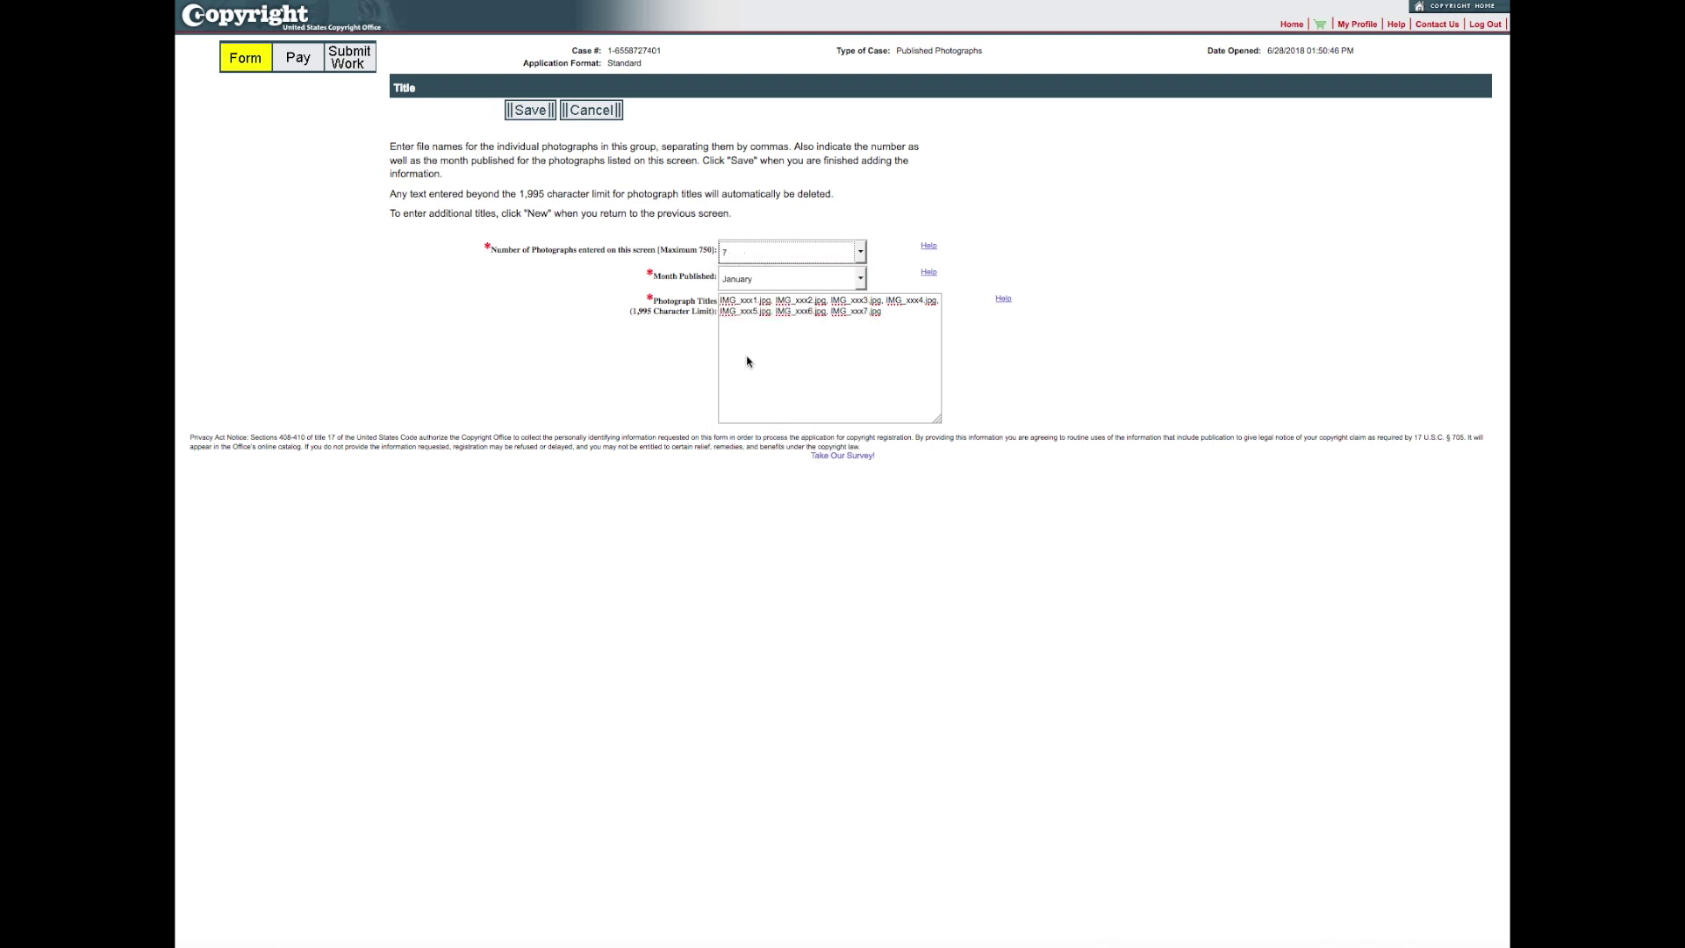
{"action": "left_click", "coordinate": [542, 112]}
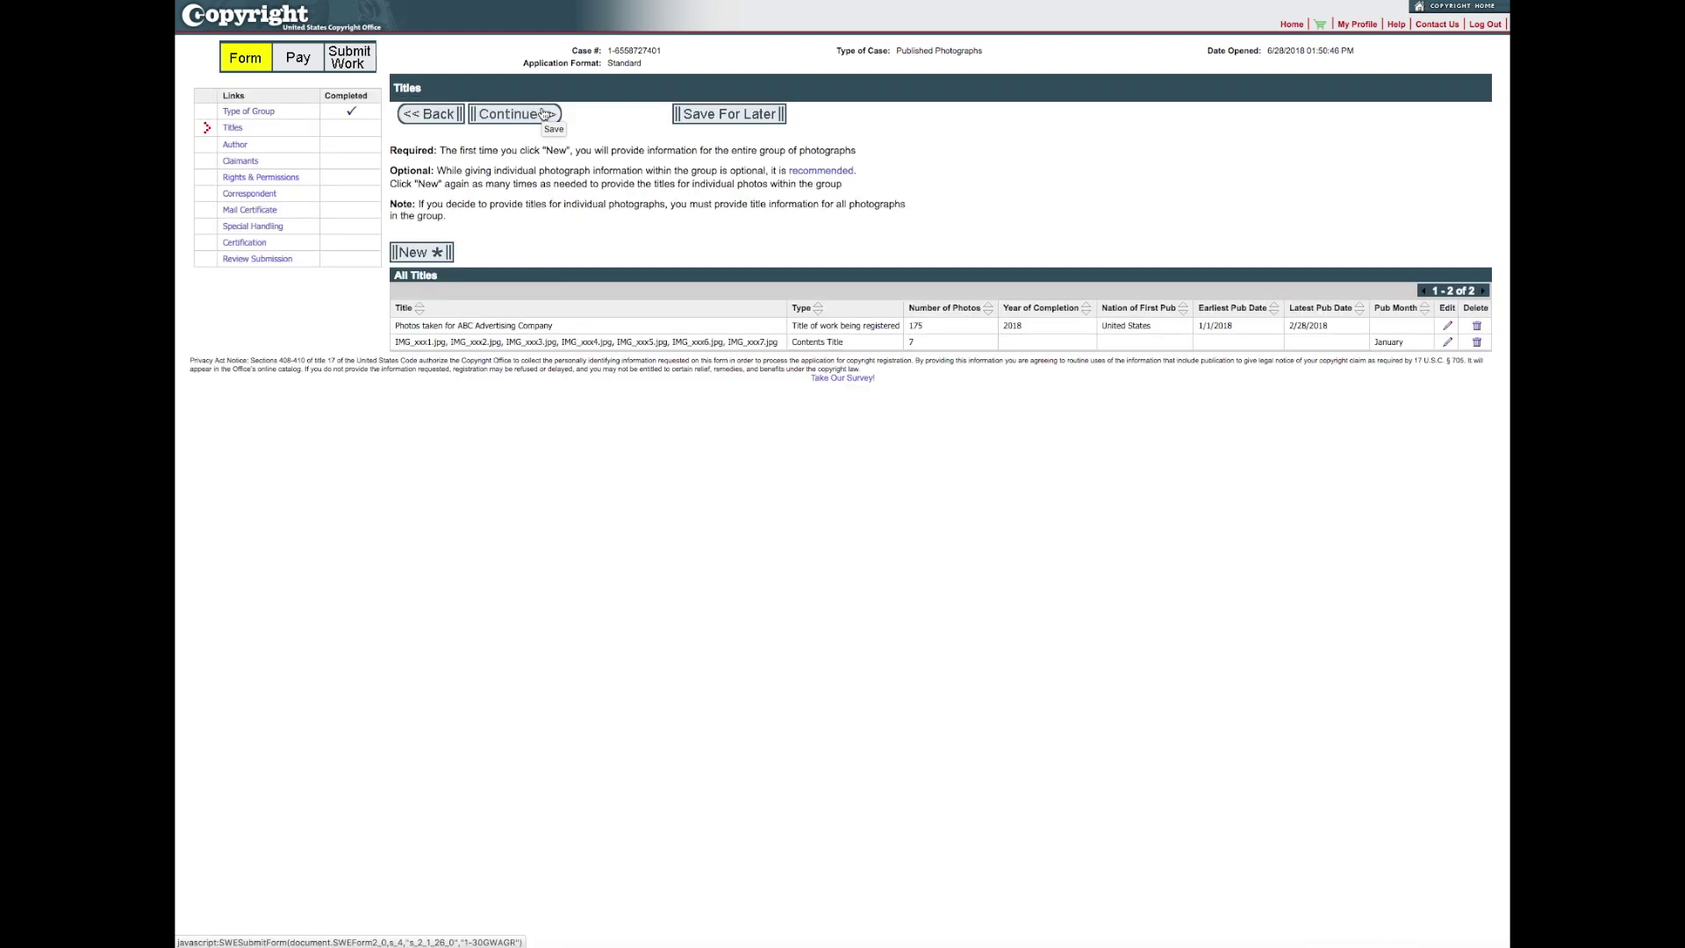
Start a new photo title entry with February as the month published
{"action": "left_click", "coordinate": [421, 254]}
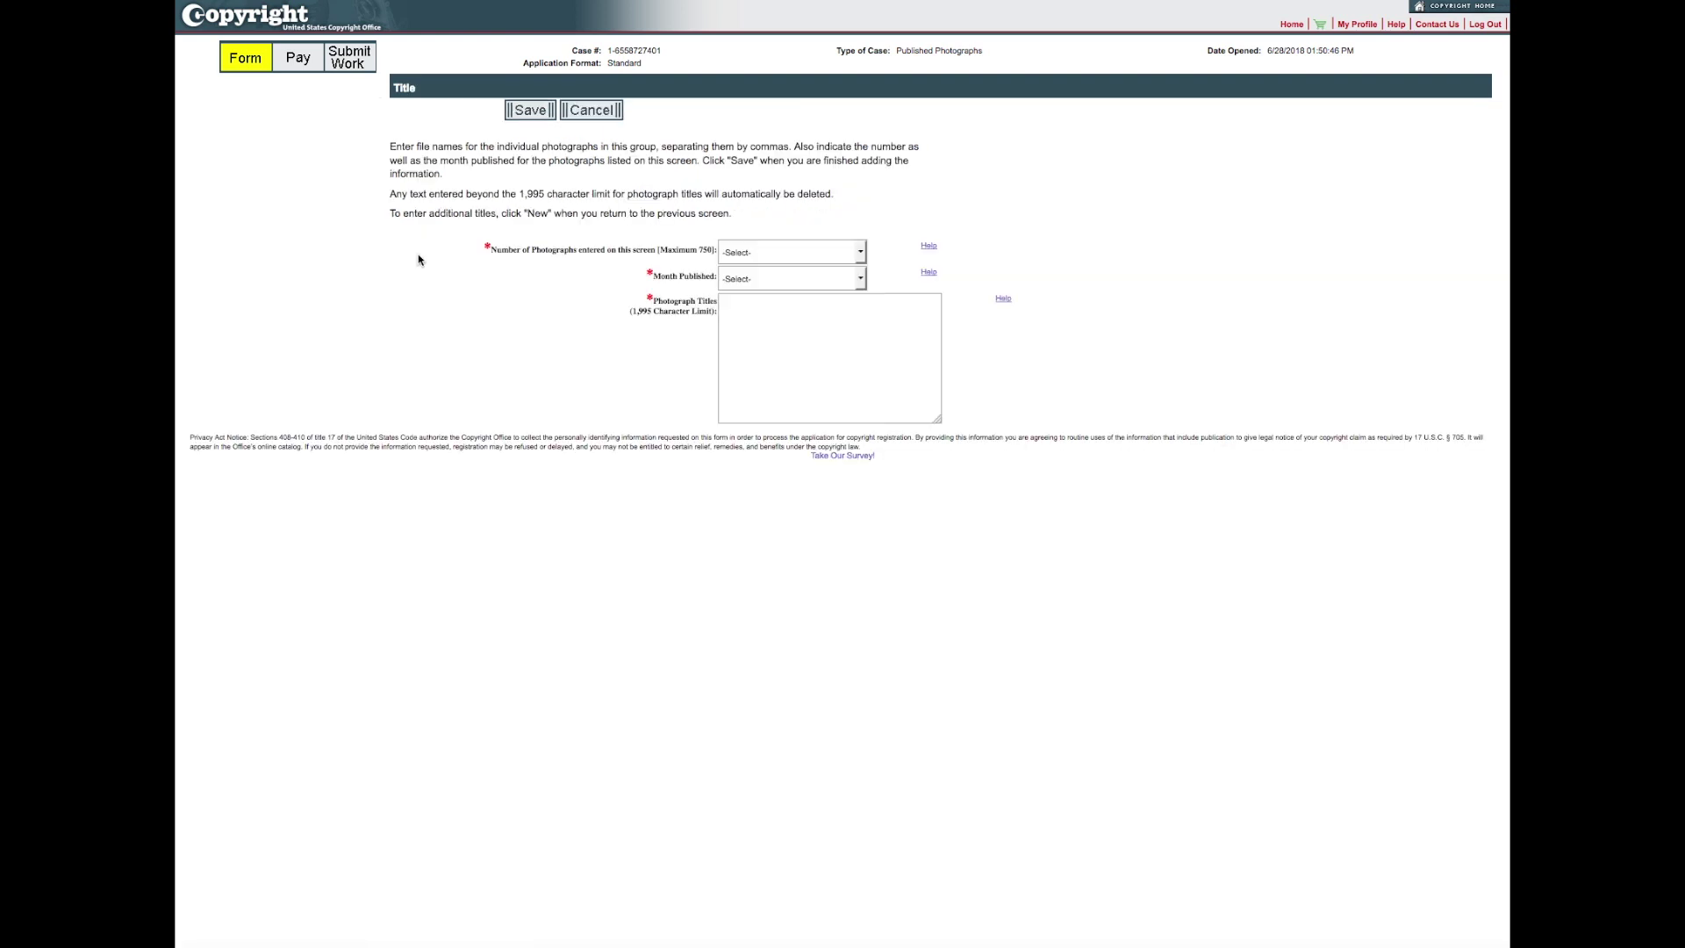
{"action": "left_click", "coordinate": [857, 278]}
{"action": "left_click", "coordinate": [777, 324]}
Paste the February titles from Excel column E, then clear them after the 1995-character limit warning
{"action": "key", "text": "super+Tab"}
{"action": "left_click", "coordinate": [978, 296]}
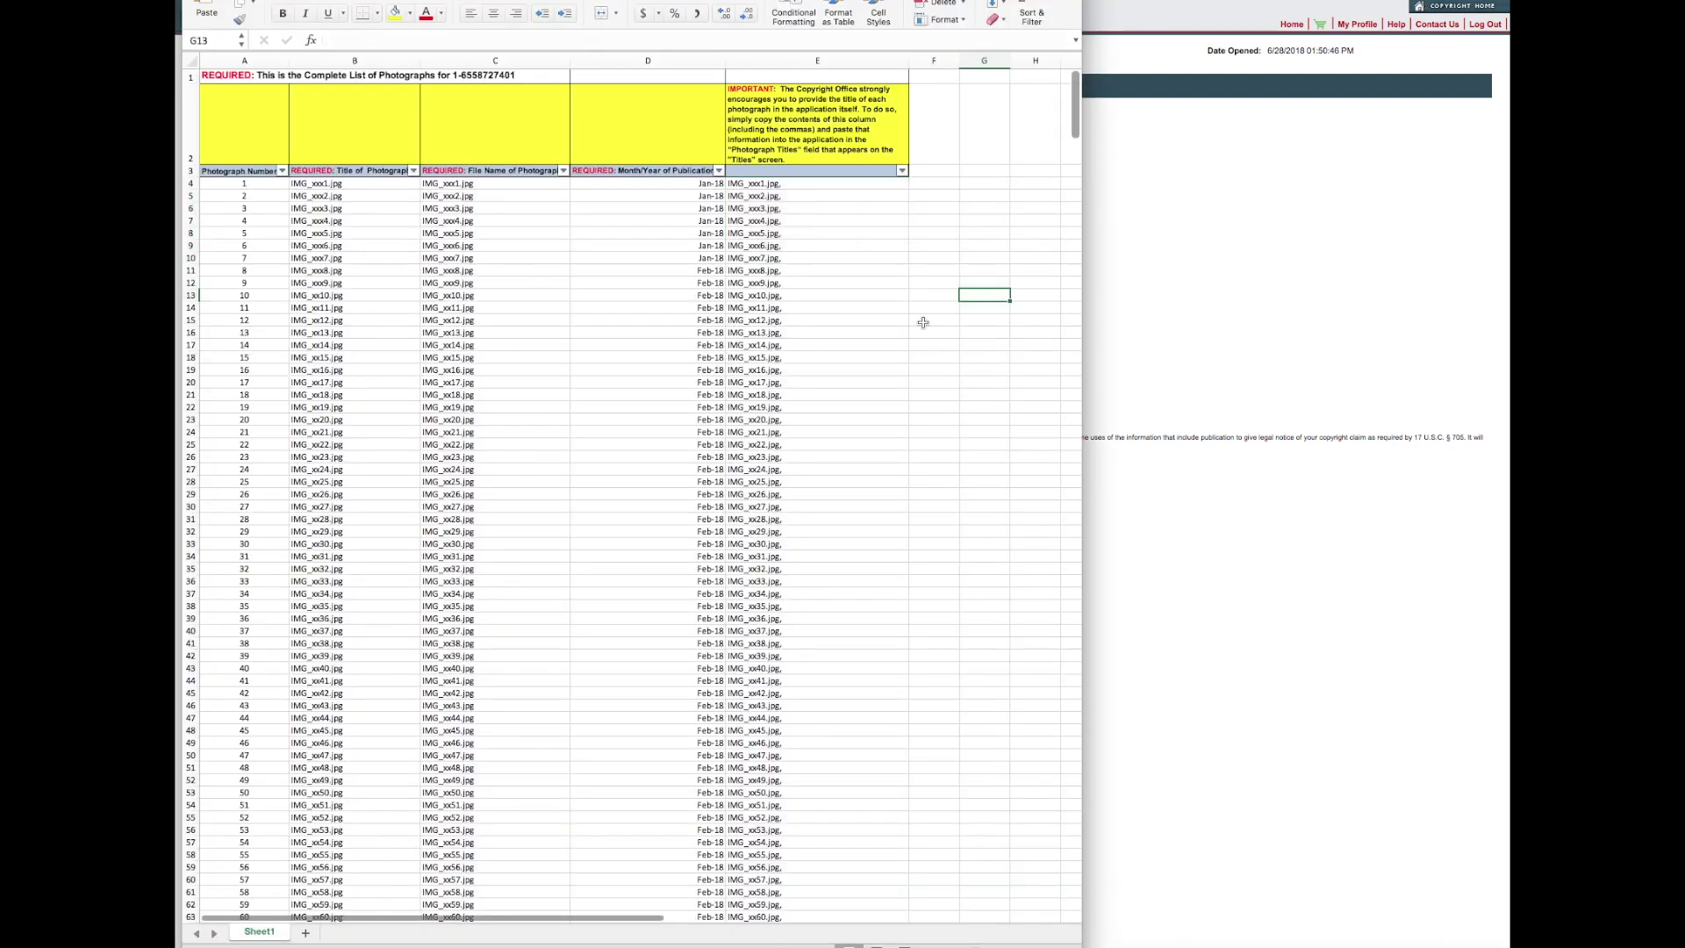
{"action": "left_click_drag", "start_coordinate": [742, 272], "coordinate": [808, 790]}
{"action": "key", "text": "super+c"}
{"action": "key", "text": "super+Tab"}
{"action": "key", "text": "super+v"}
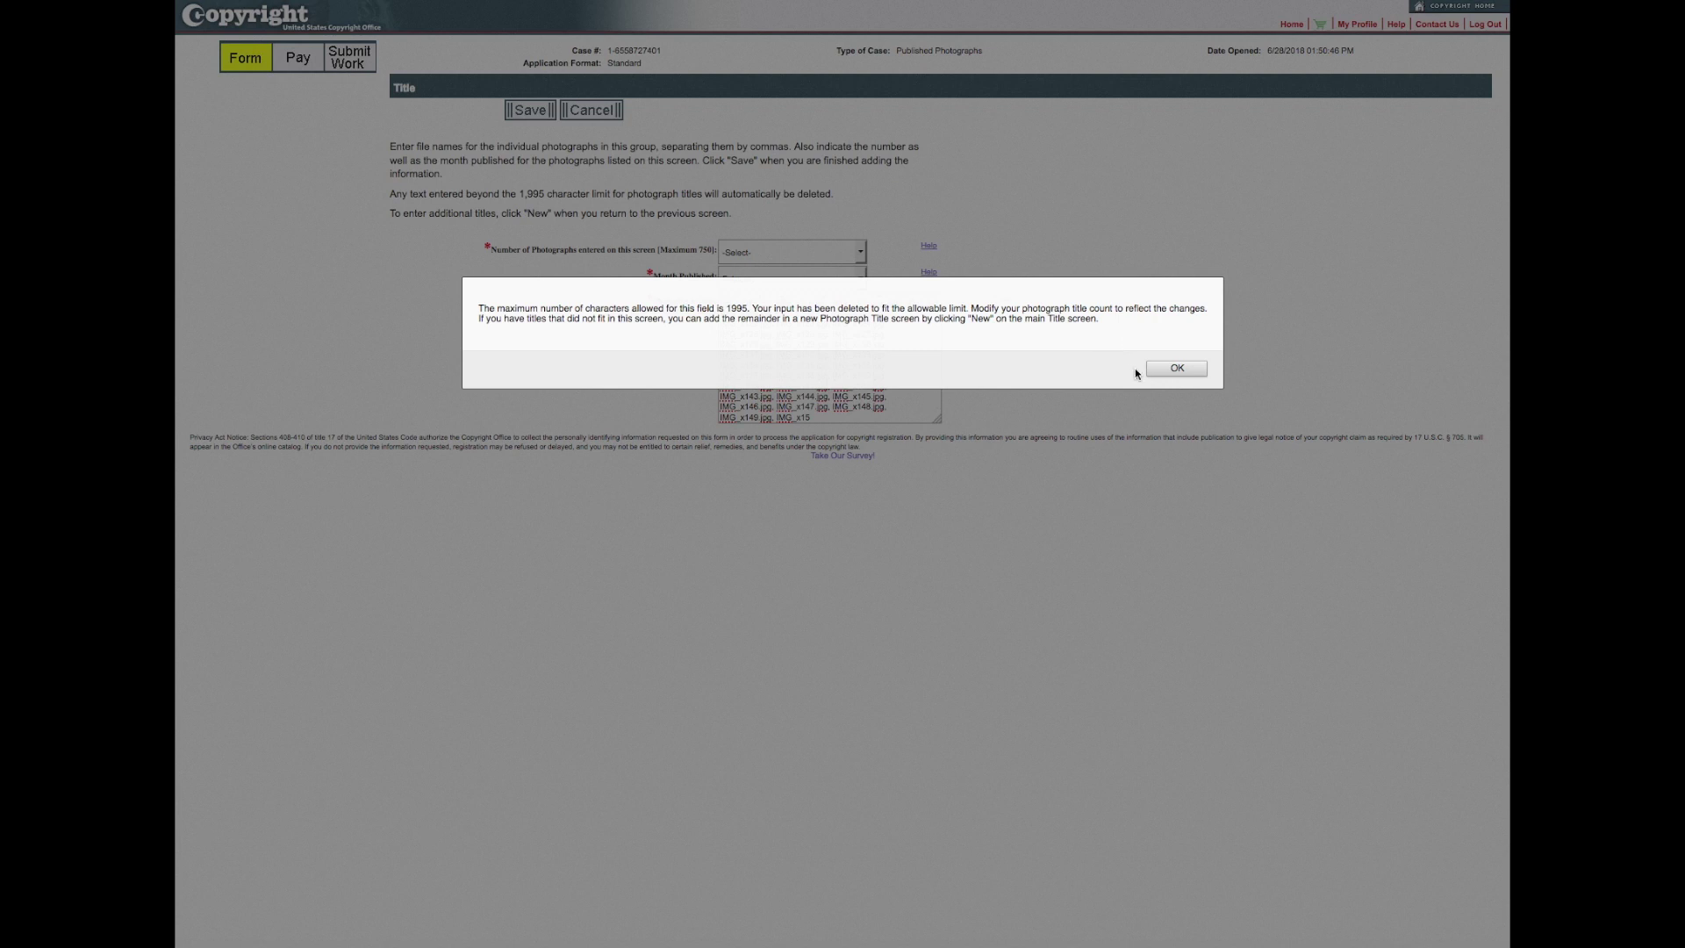
{"action": "left_click", "coordinate": [1176, 369]}
{"action": "left_click_drag", "start_coordinate": [823, 432], "coordinate": [722, 286]}
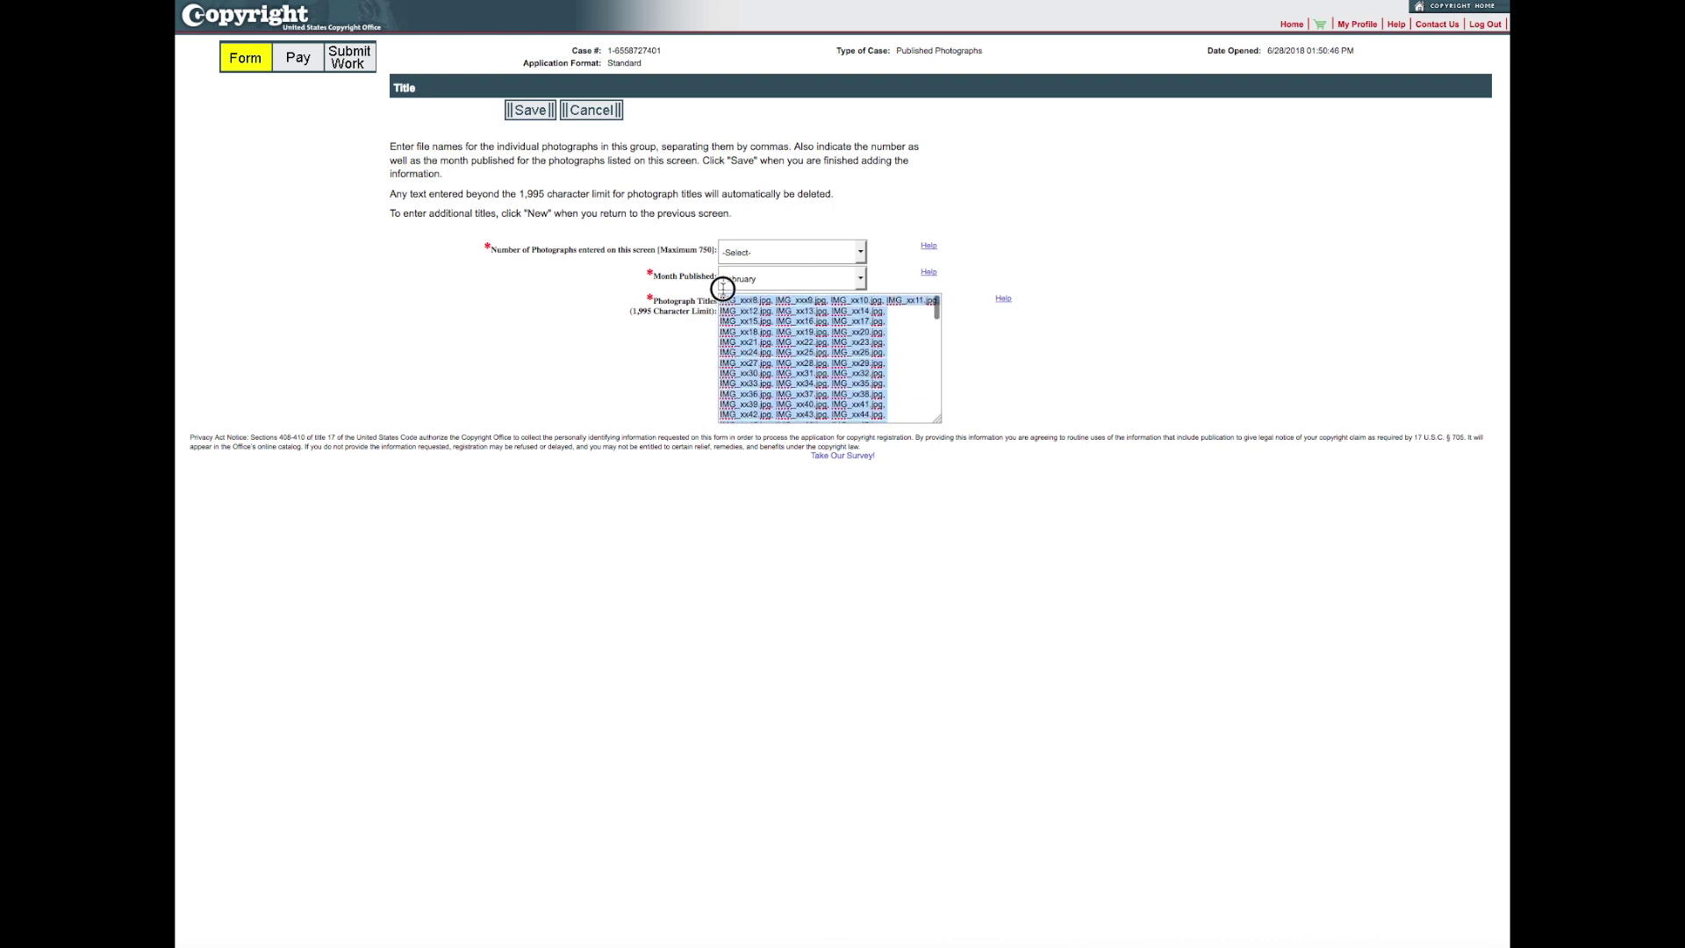
{"action": "key", "text": "BackSpace"}
Reselect the February titles from E11 down in Excel and return to the Photograph Titles box
{"action": "key", "text": "super+Tab"}
{"action": "left_click", "coordinate": [1061, 645]}
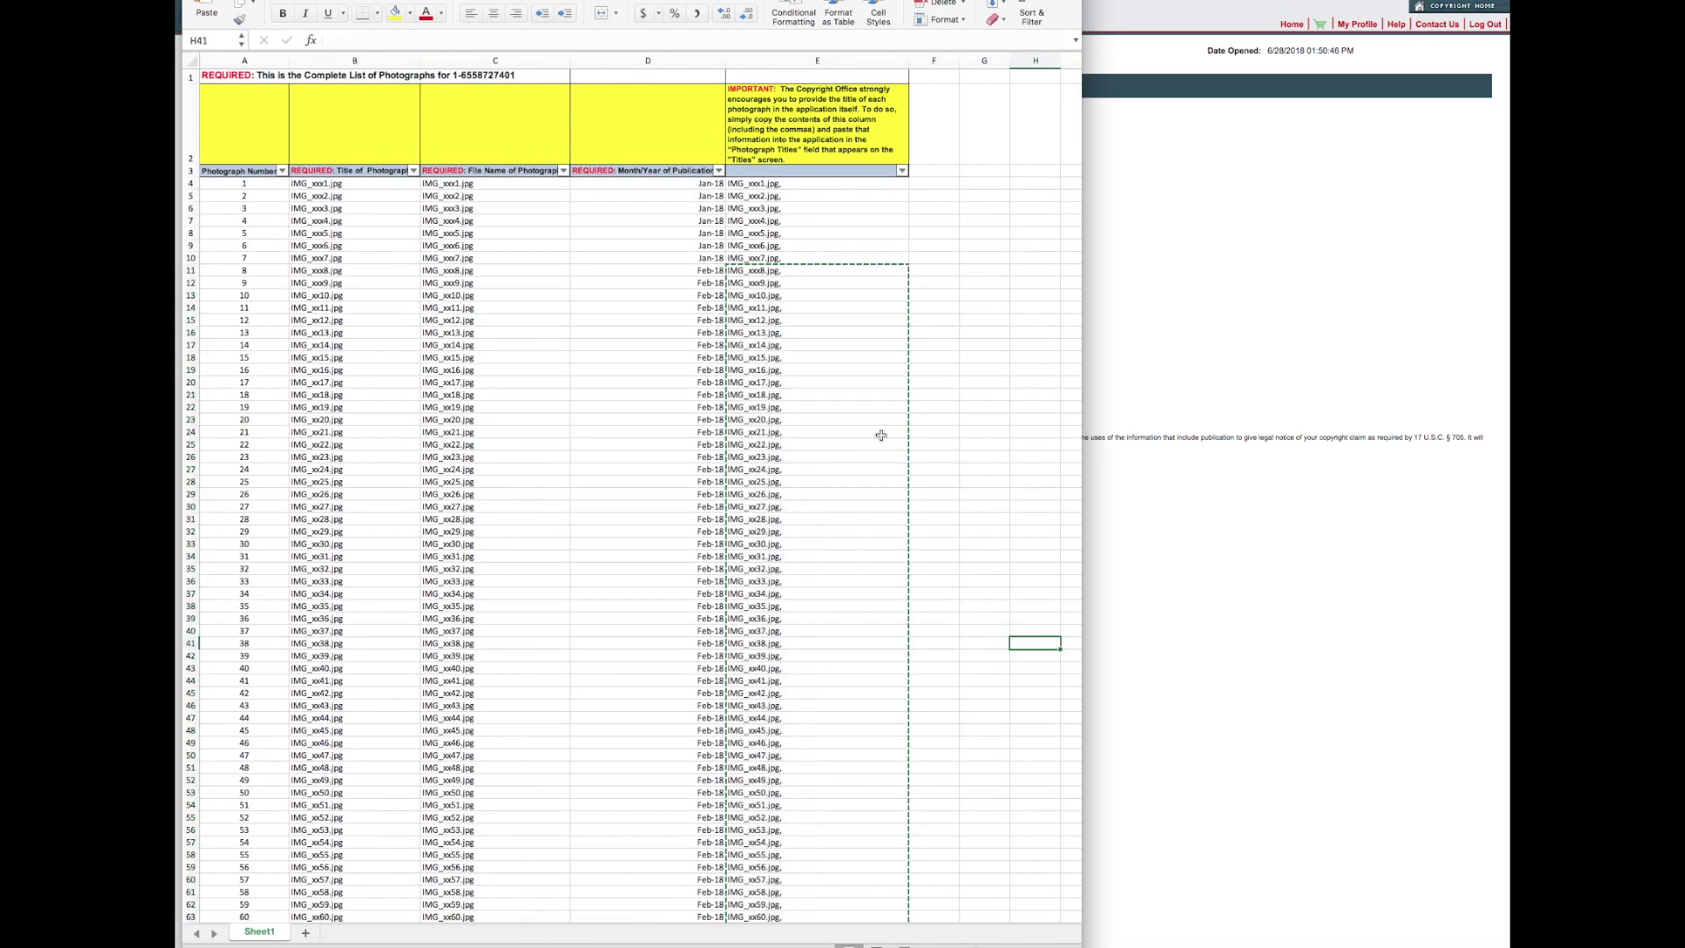
{"action": "left_click_drag", "start_coordinate": [816, 270], "coordinate": [845, 855]}
{"action": "scroll", "coordinate": [852, 854], "scroll_direction": "up", "scroll_amount": 5}
{"action": "scroll", "coordinate": [851, 854], "scroll_direction": "up", "scroll_amount": 10}
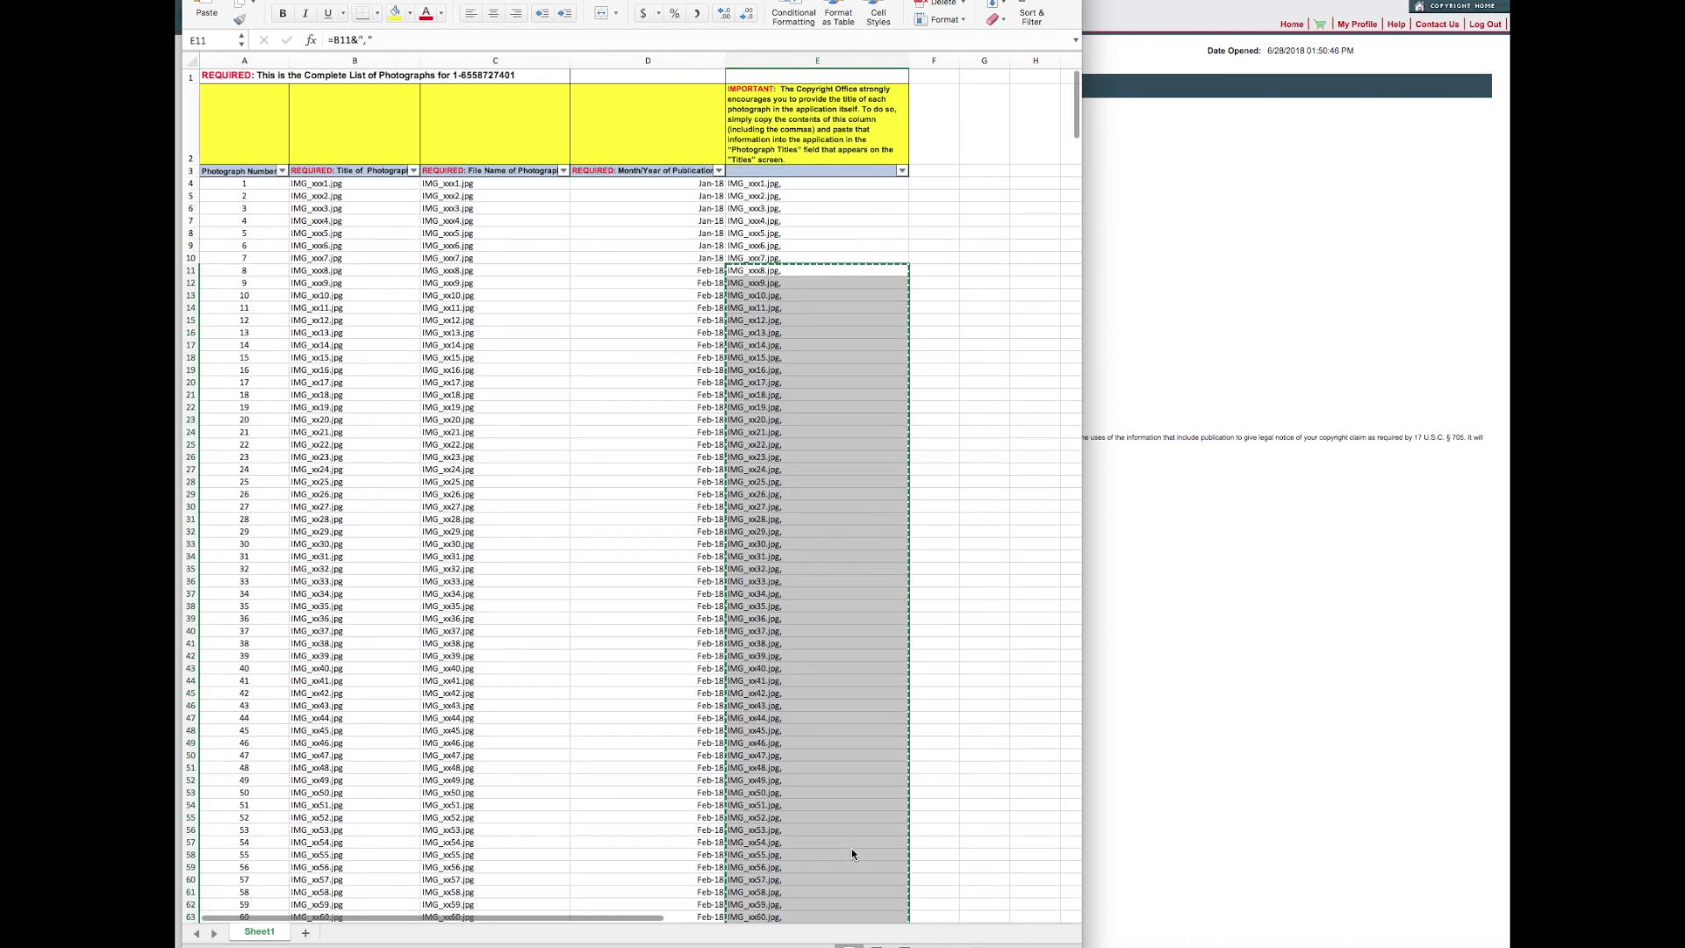
{"action": "left_click", "coordinate": [1373, 308]}
{"action": "left_click", "coordinate": [935, 342]}
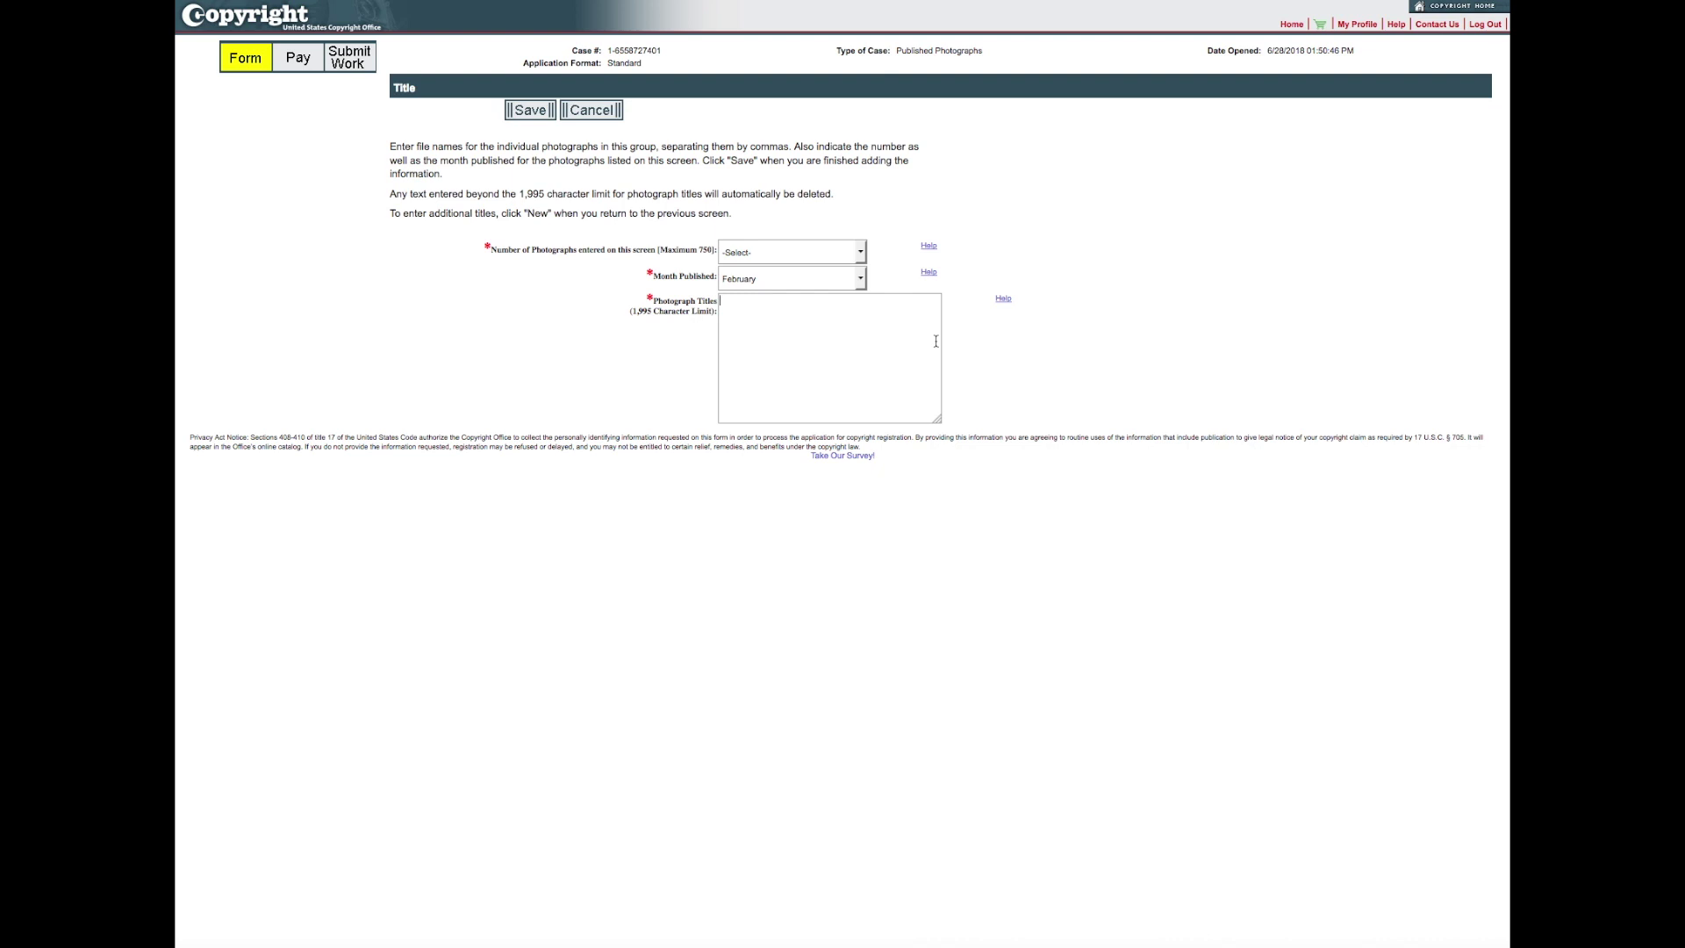
Paste the February file names starting IMG_xxx8.jpg, set 143 photographs, and save the entry
{"action": "key", "text": "super+v"}
{"action": "left_click", "coordinate": [860, 252]}
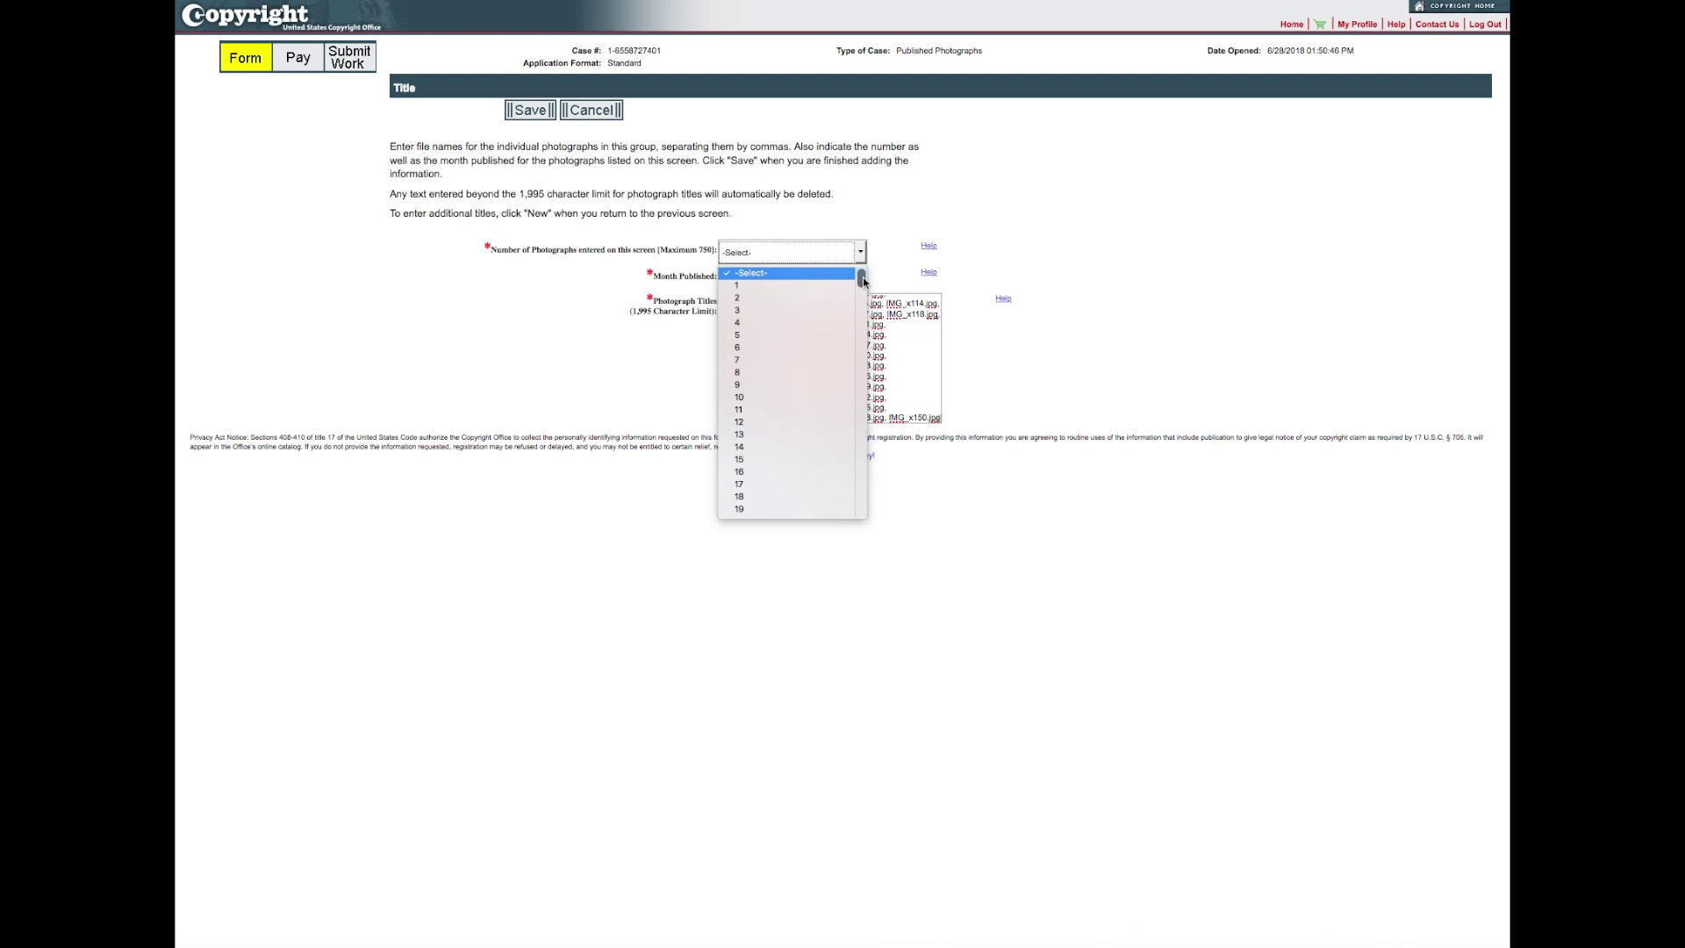
{"action": "left_click_drag", "start_coordinate": [862, 279], "coordinate": [855, 319]}
{"action": "left_click", "coordinate": [747, 281]}
{"action": "left_click", "coordinate": [527, 112]}
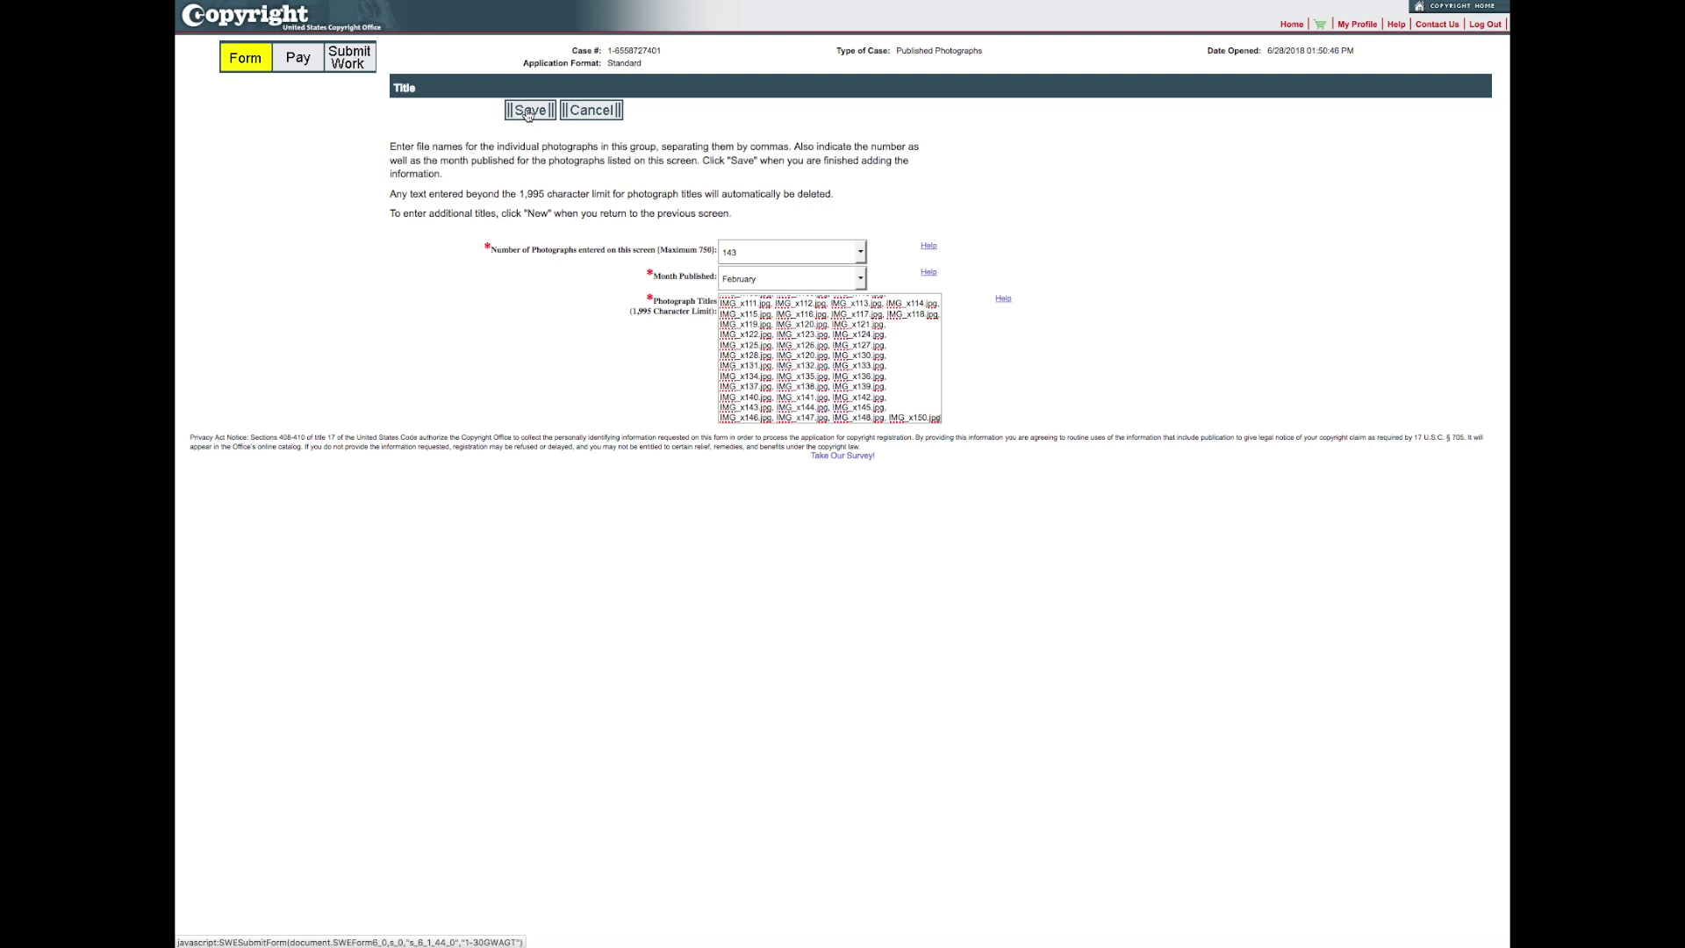
{"action": "left_click", "coordinate": [528, 111]}
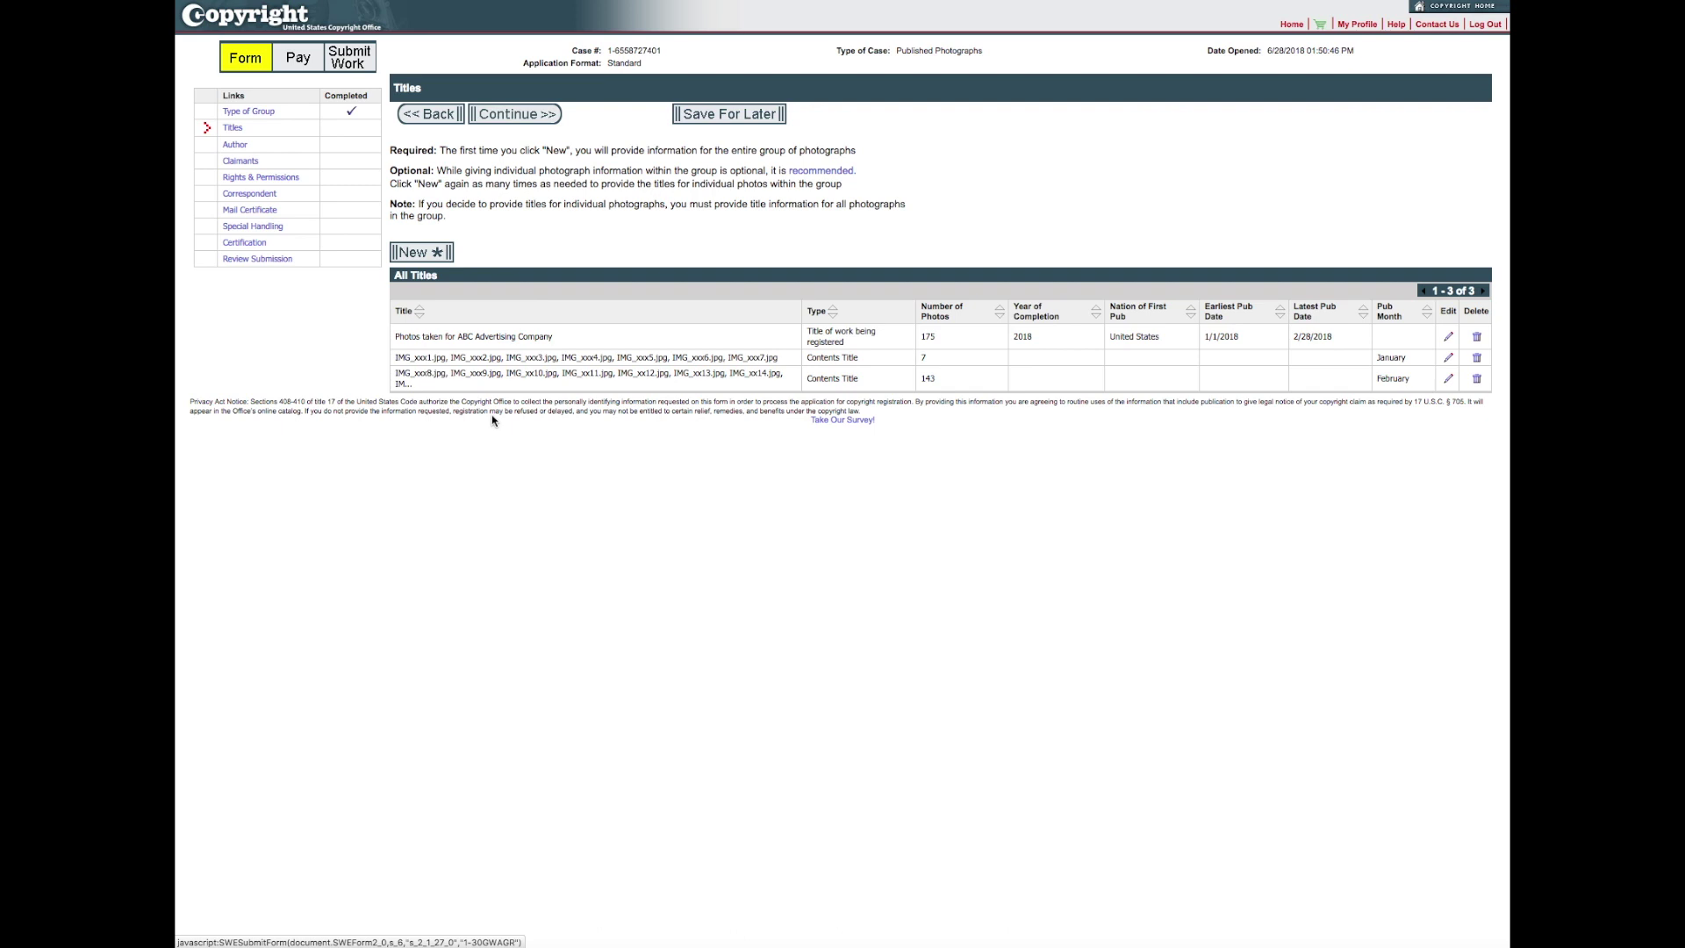
Start another February title entry and copy the remaining photo titles from Excel column E
{"action": "left_click", "coordinate": [420, 254]}
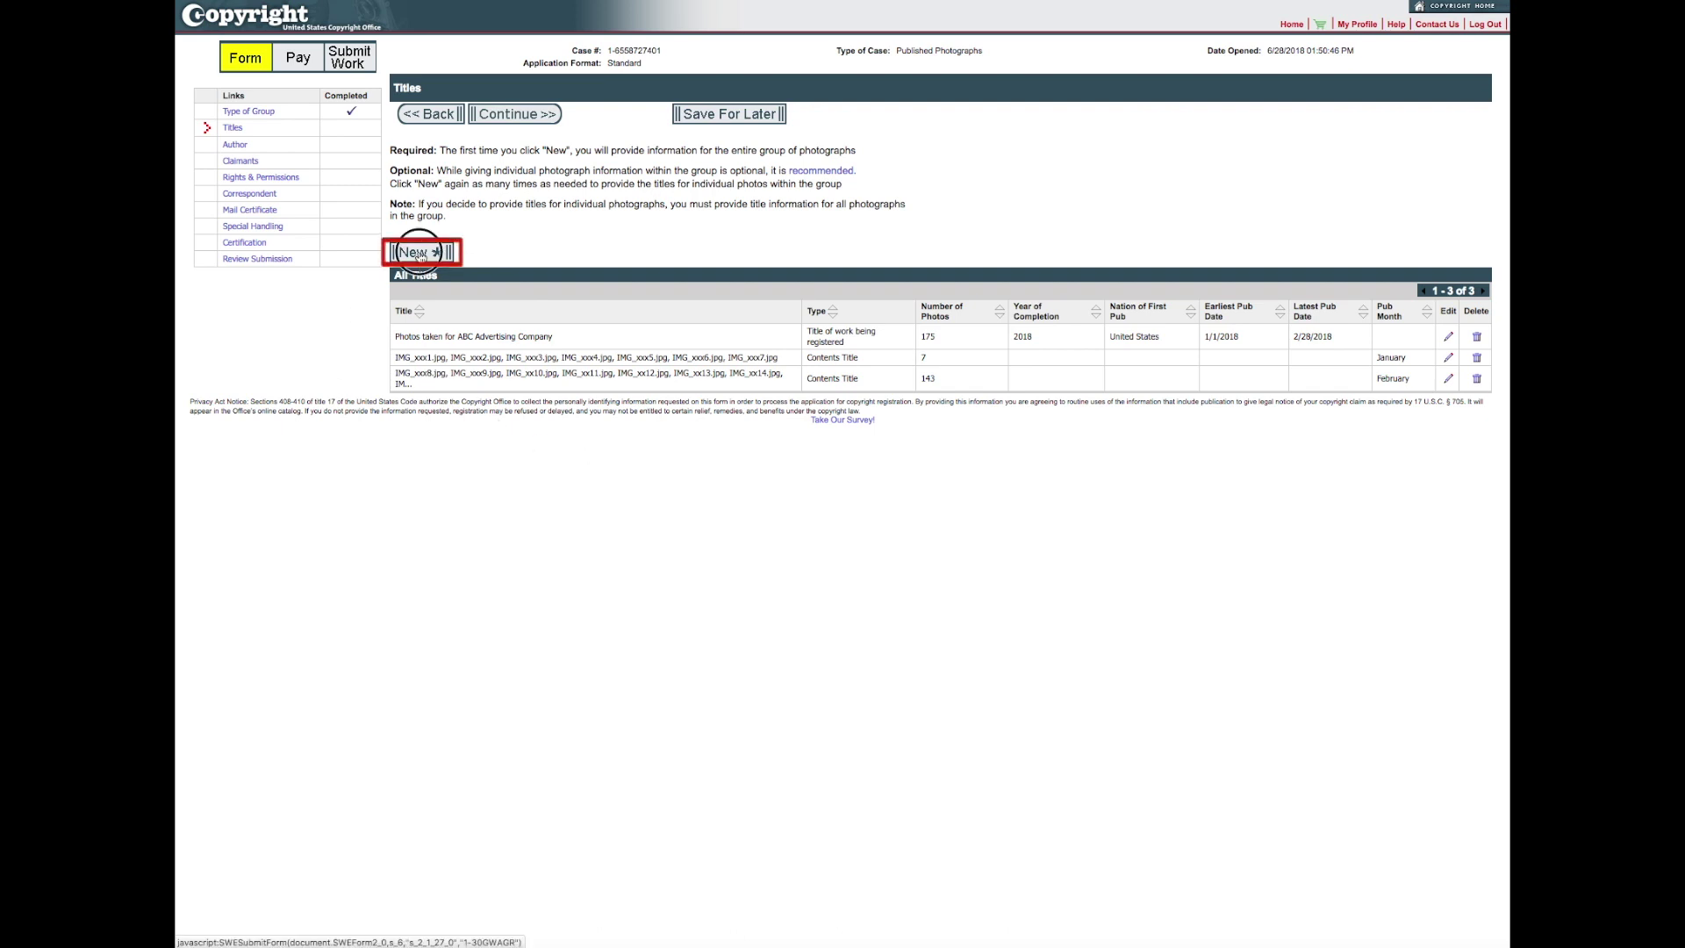
{"action": "left_click", "coordinate": [859, 283]}
{"action": "left_click", "coordinate": [760, 326]}
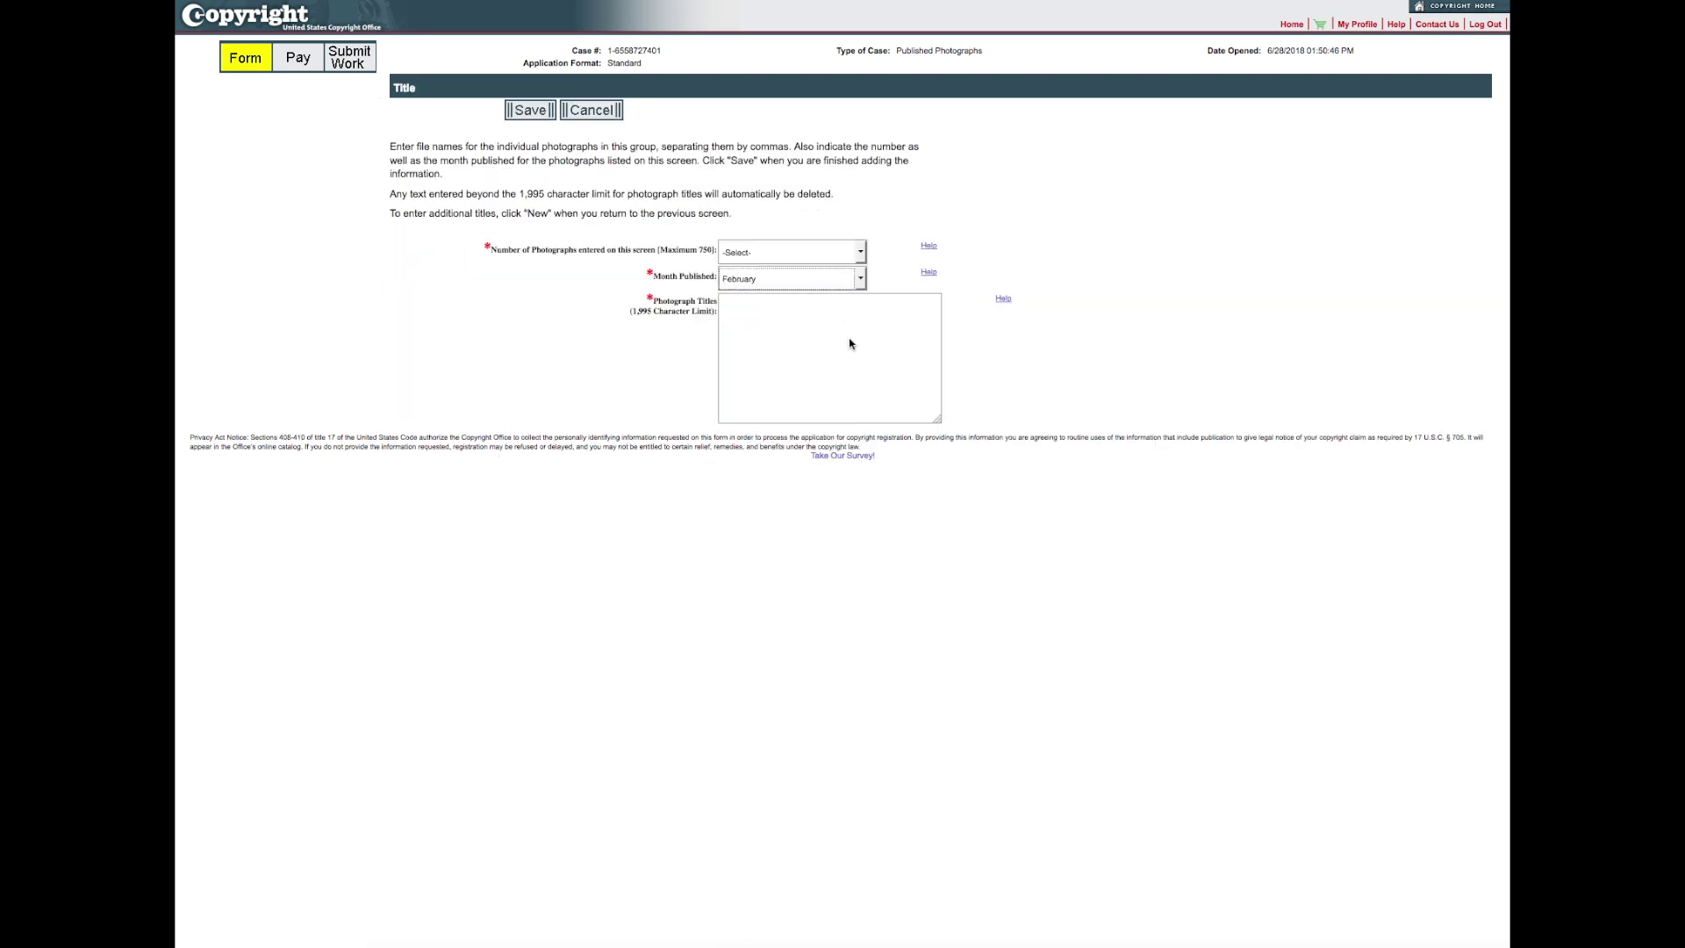
{"action": "key", "text": "super+Tab"}
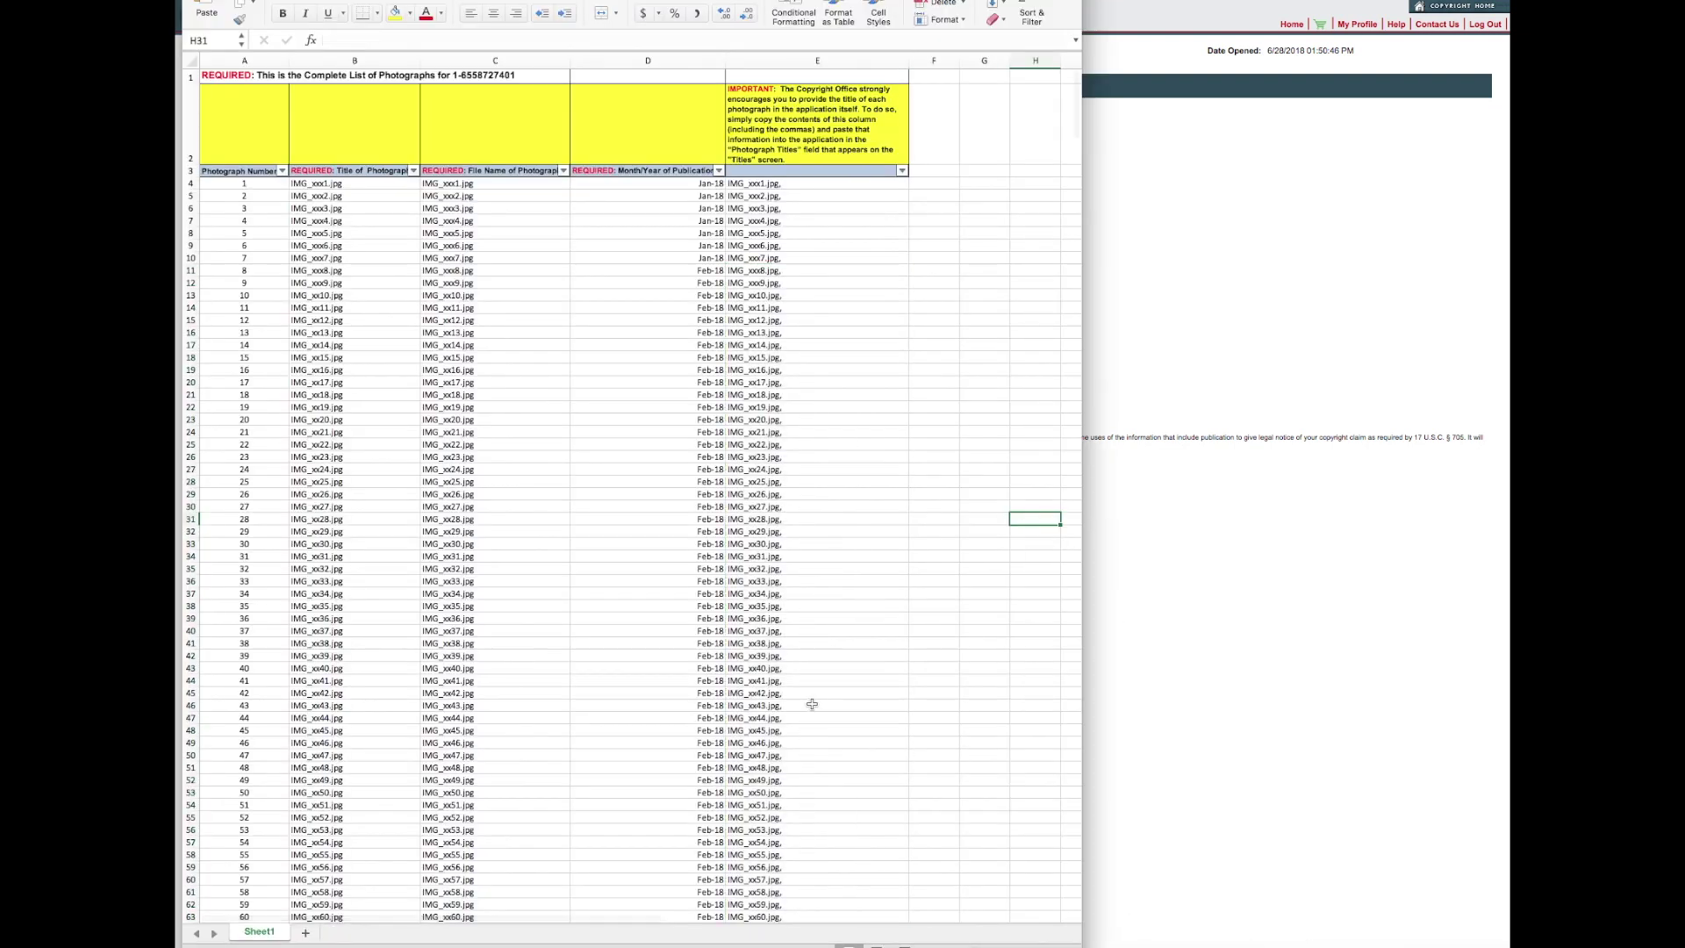
{"action": "scroll", "coordinate": [811, 704], "scroll_direction": "down", "scroll_amount": 15}
{"action": "scroll", "coordinate": [790, 678], "scroll_direction": "down", "scroll_amount": 6}
{"action": "left_click_drag", "start_coordinate": [742, 707], "coordinate": [792, 925]}
{"action": "key", "text": "super+c"}
Paste the titles from IMG_x151.jpg onward as 25 photographs, save, and continue past Titles
{"action": "left_click", "coordinate": [888, 334]}
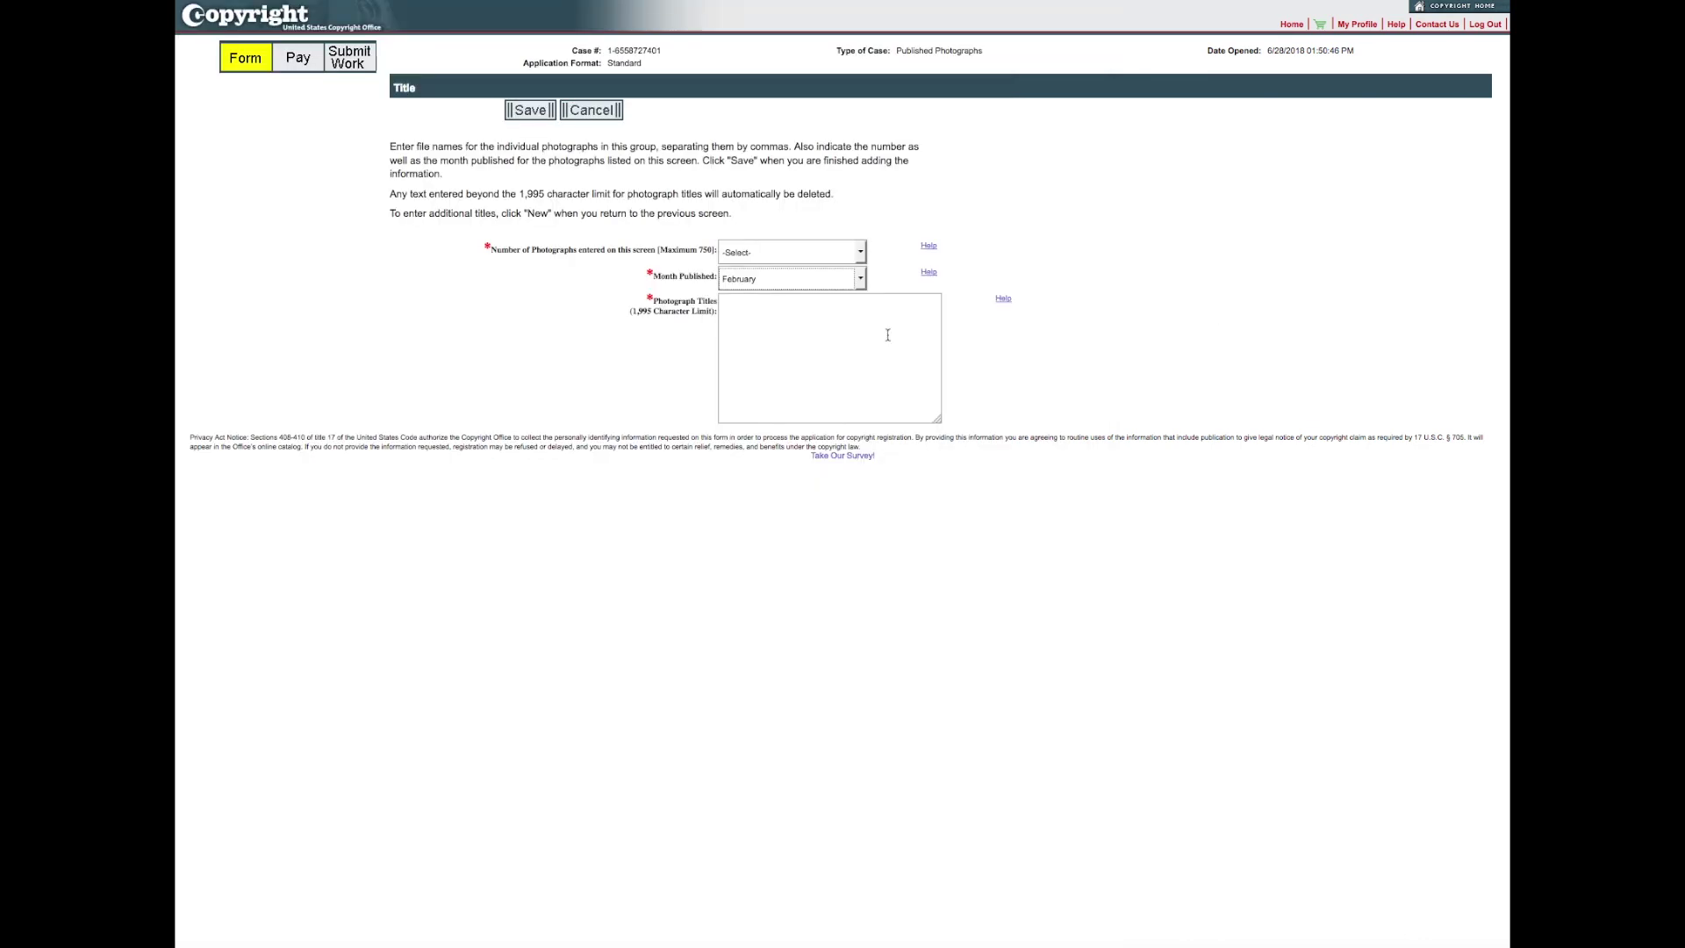
{"action": "key", "text": "super+v"}
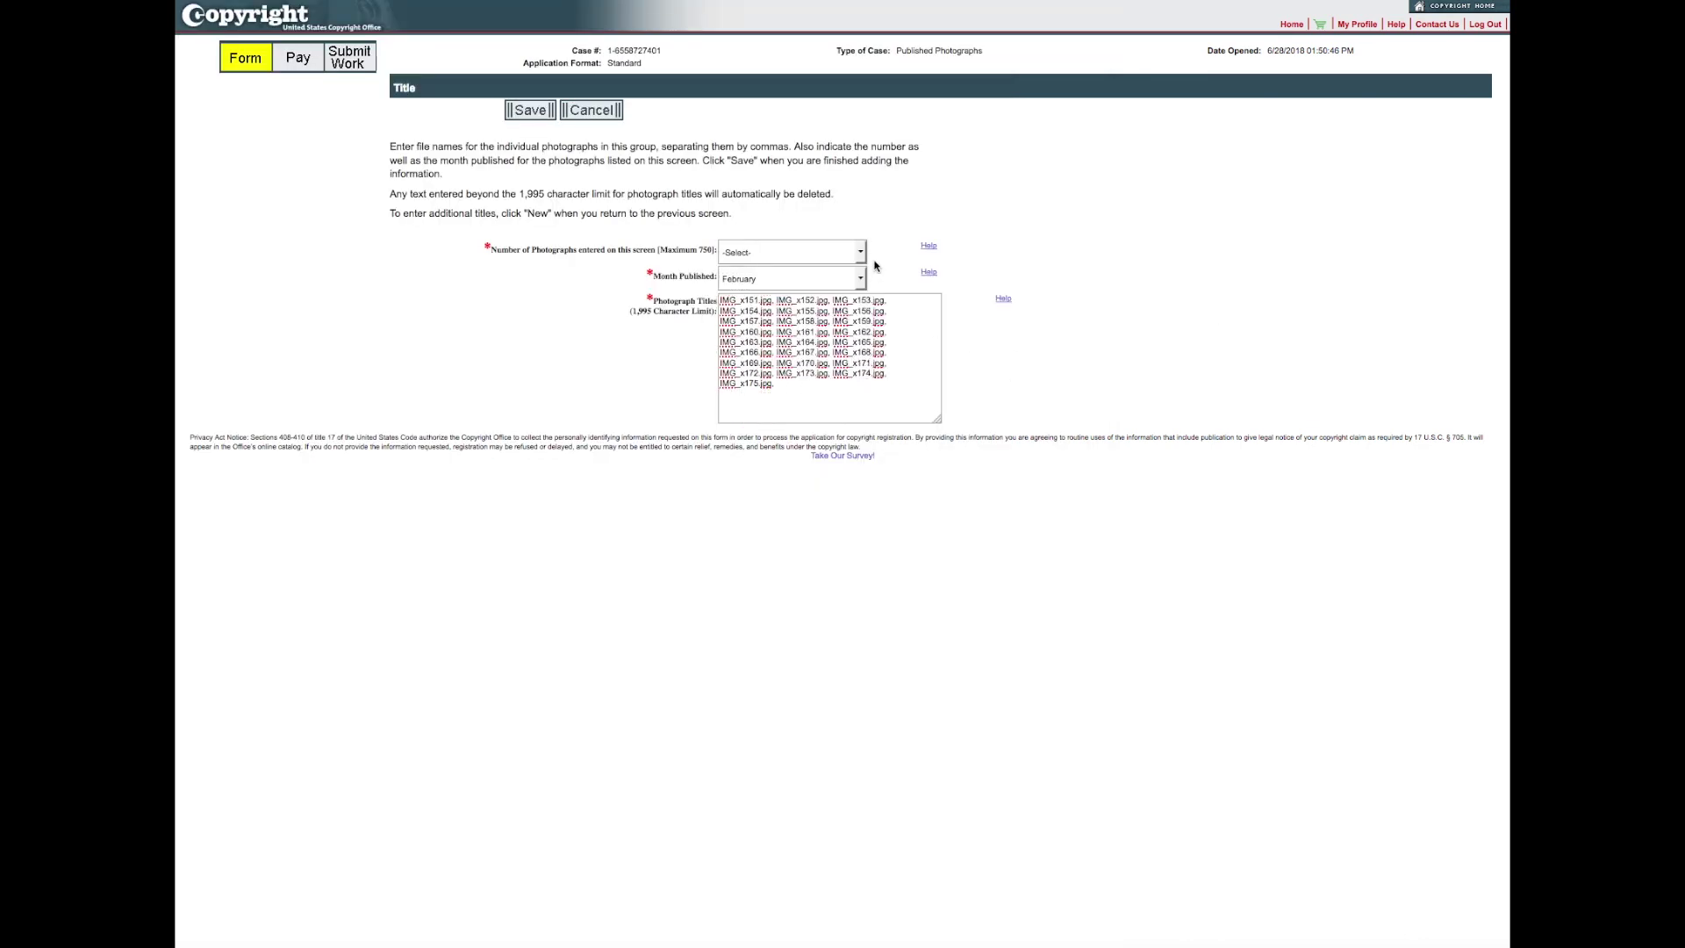
{"action": "left_click", "coordinate": [860, 254]}
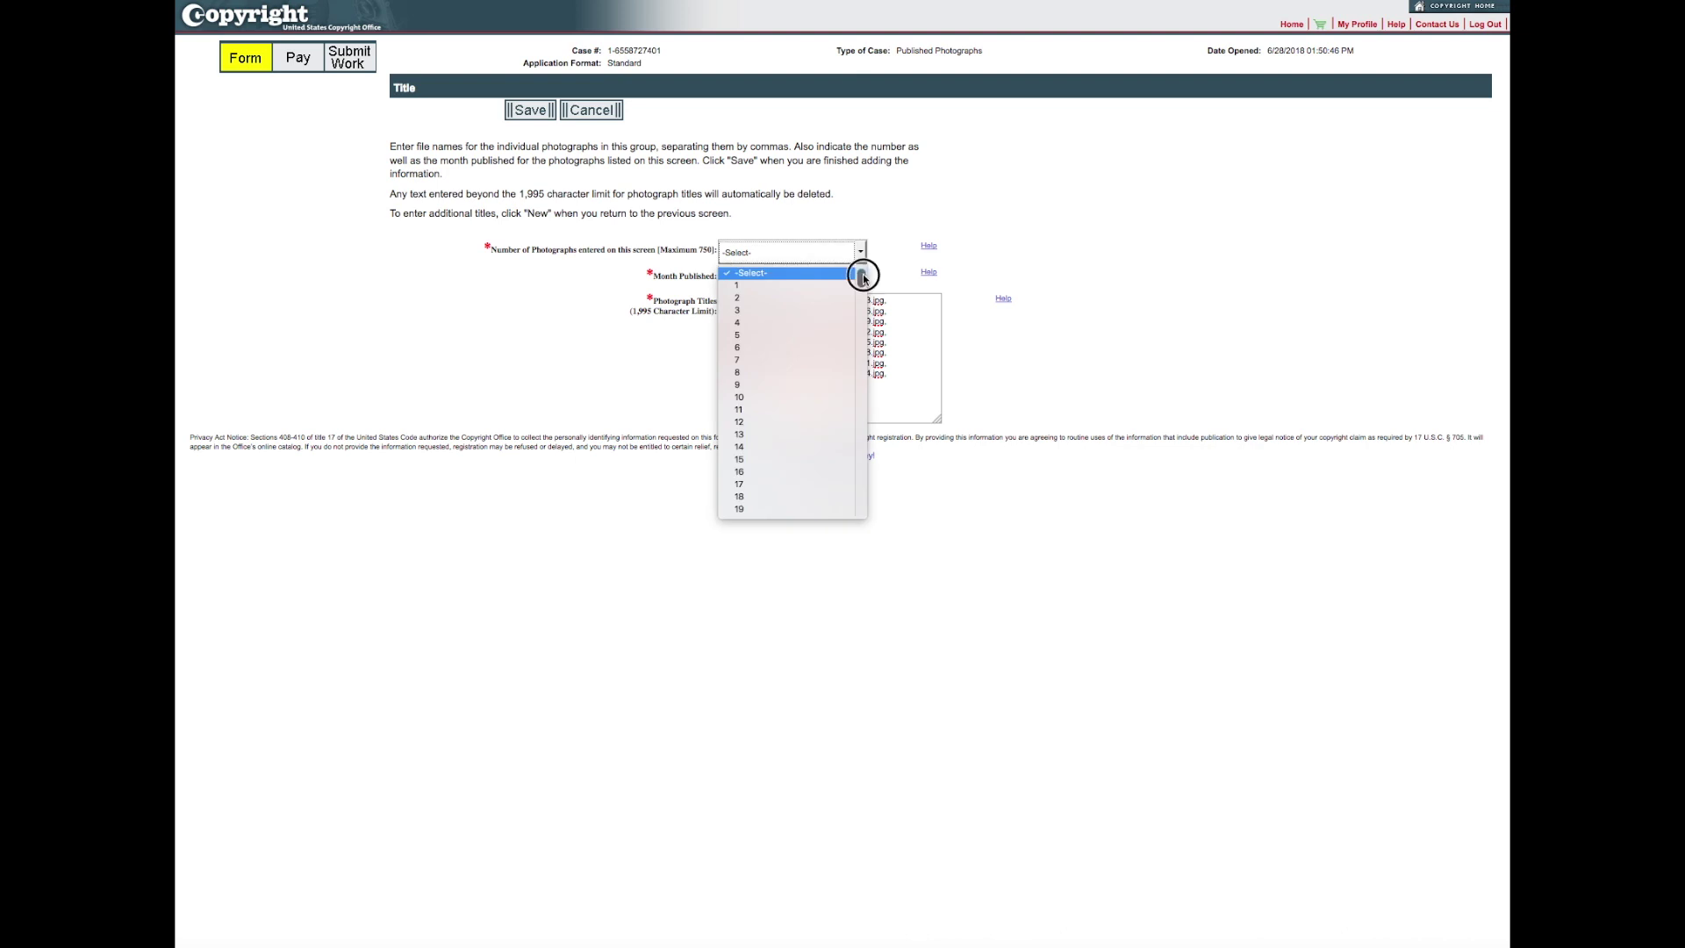
{"action": "left_click_drag", "start_coordinate": [863, 277], "coordinate": [863, 283]}
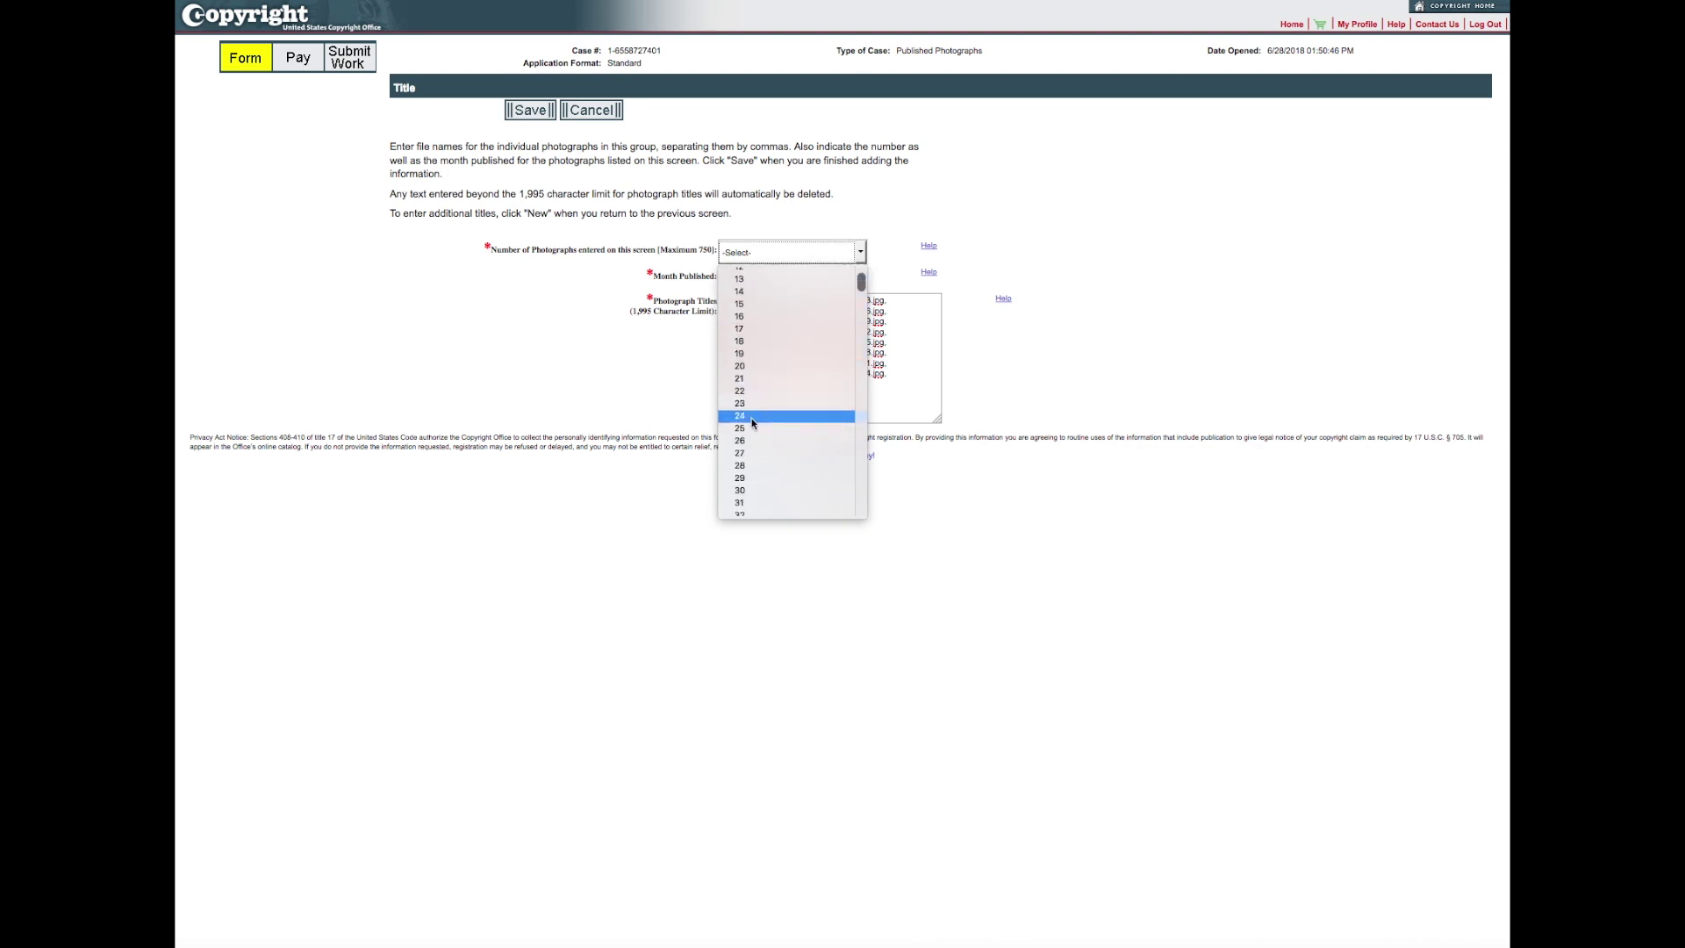
{"action": "left_click", "coordinate": [750, 428]}
{"action": "left_click", "coordinate": [535, 118]}
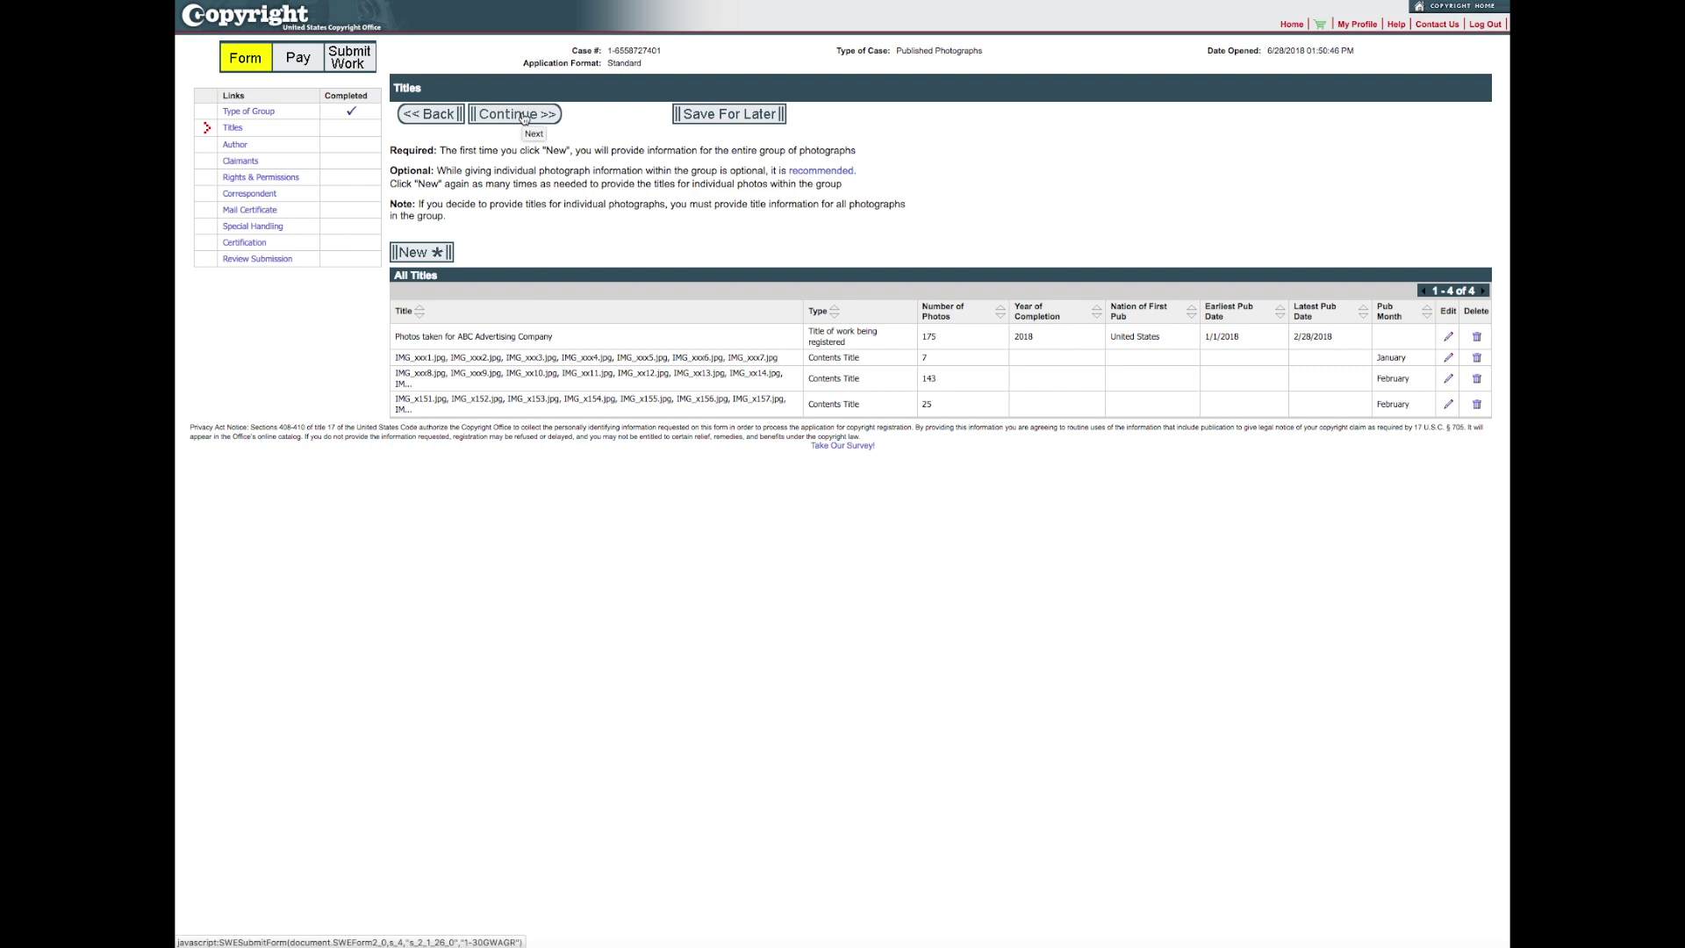
{"action": "left_click", "coordinate": [524, 119]}
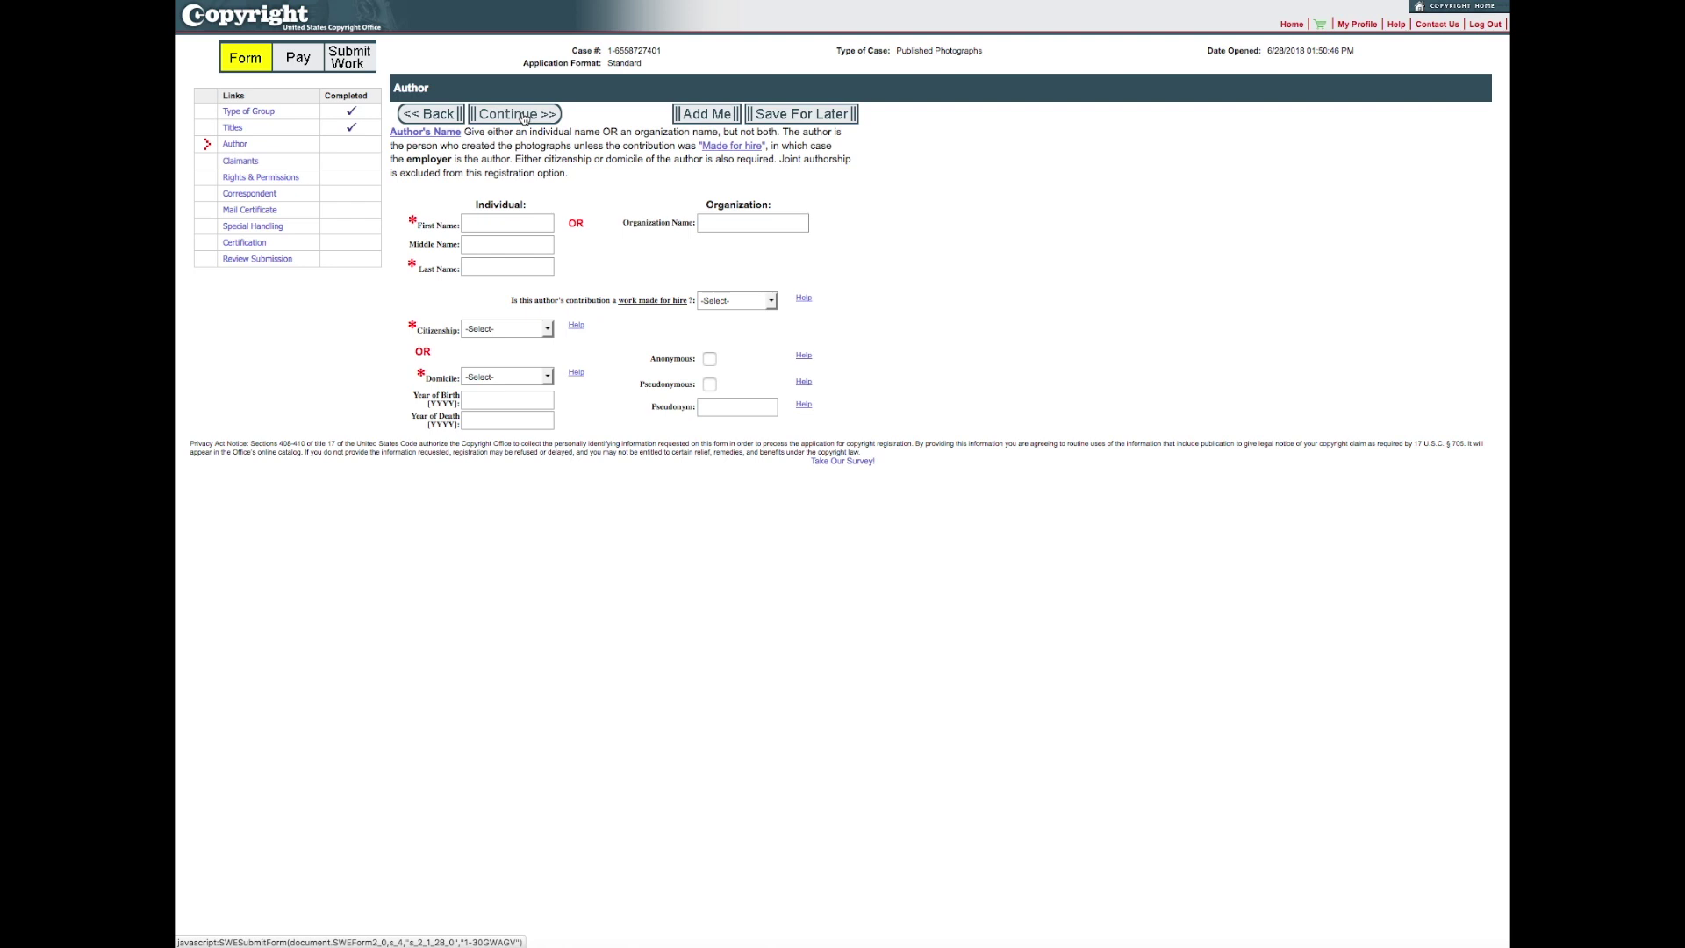
Add the account holder as author, not made for hire, citizen of the United States, and continue
{"action": "left_click", "coordinate": [715, 116]}
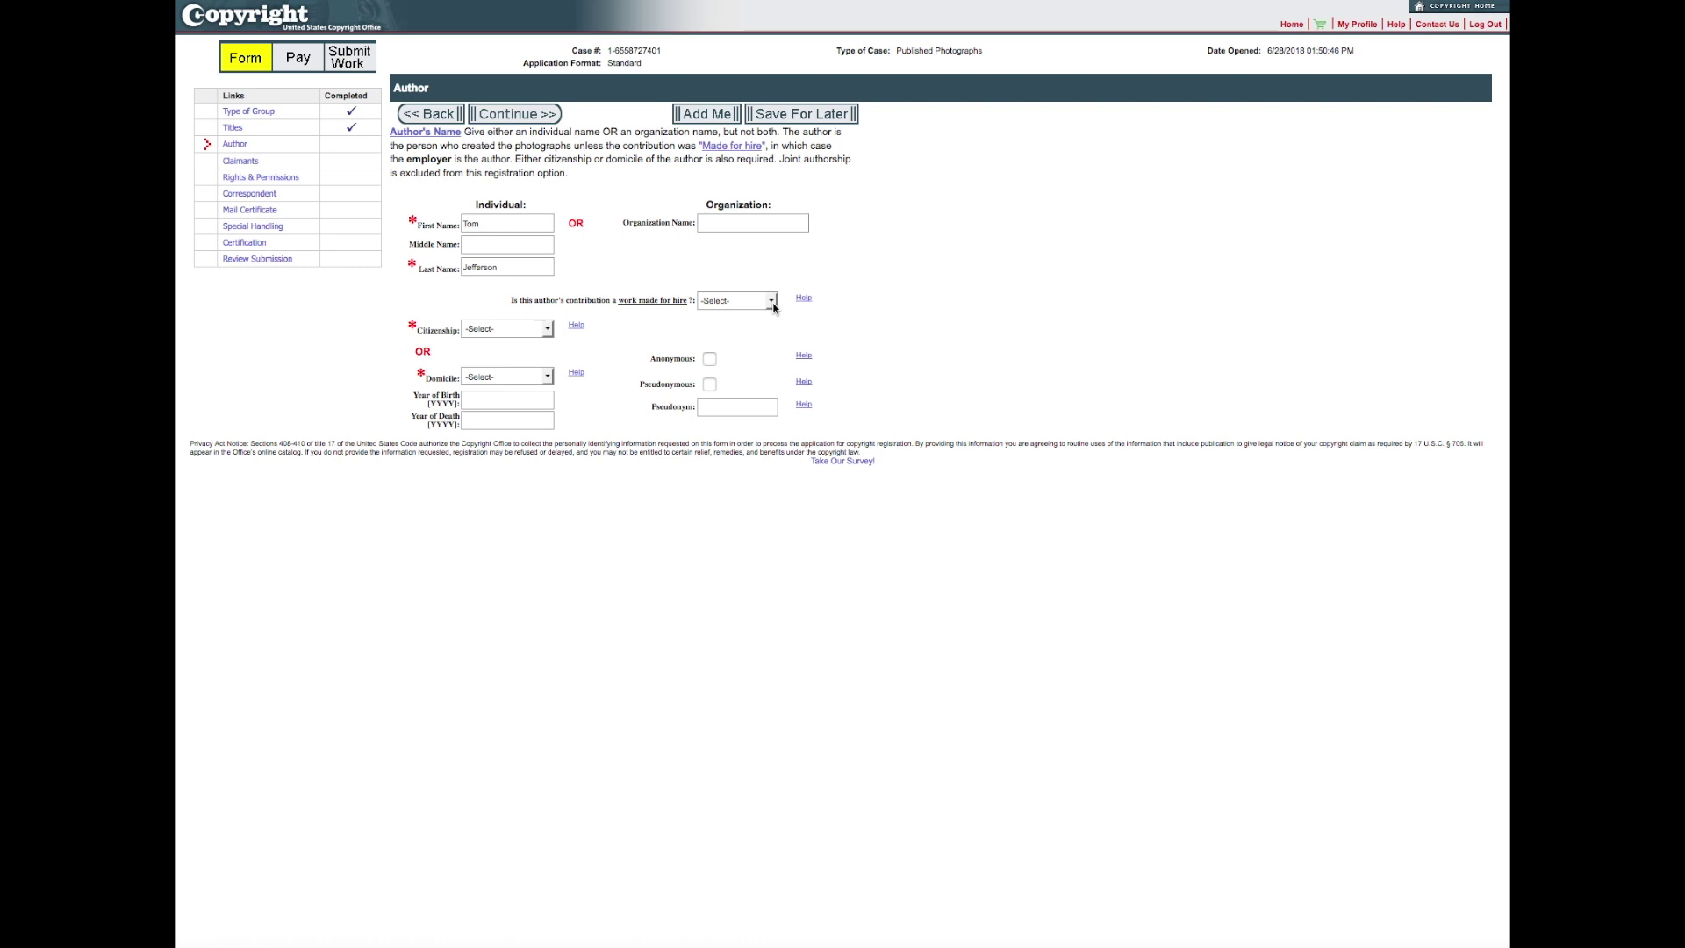
{"action": "left_click", "coordinate": [771, 302]}
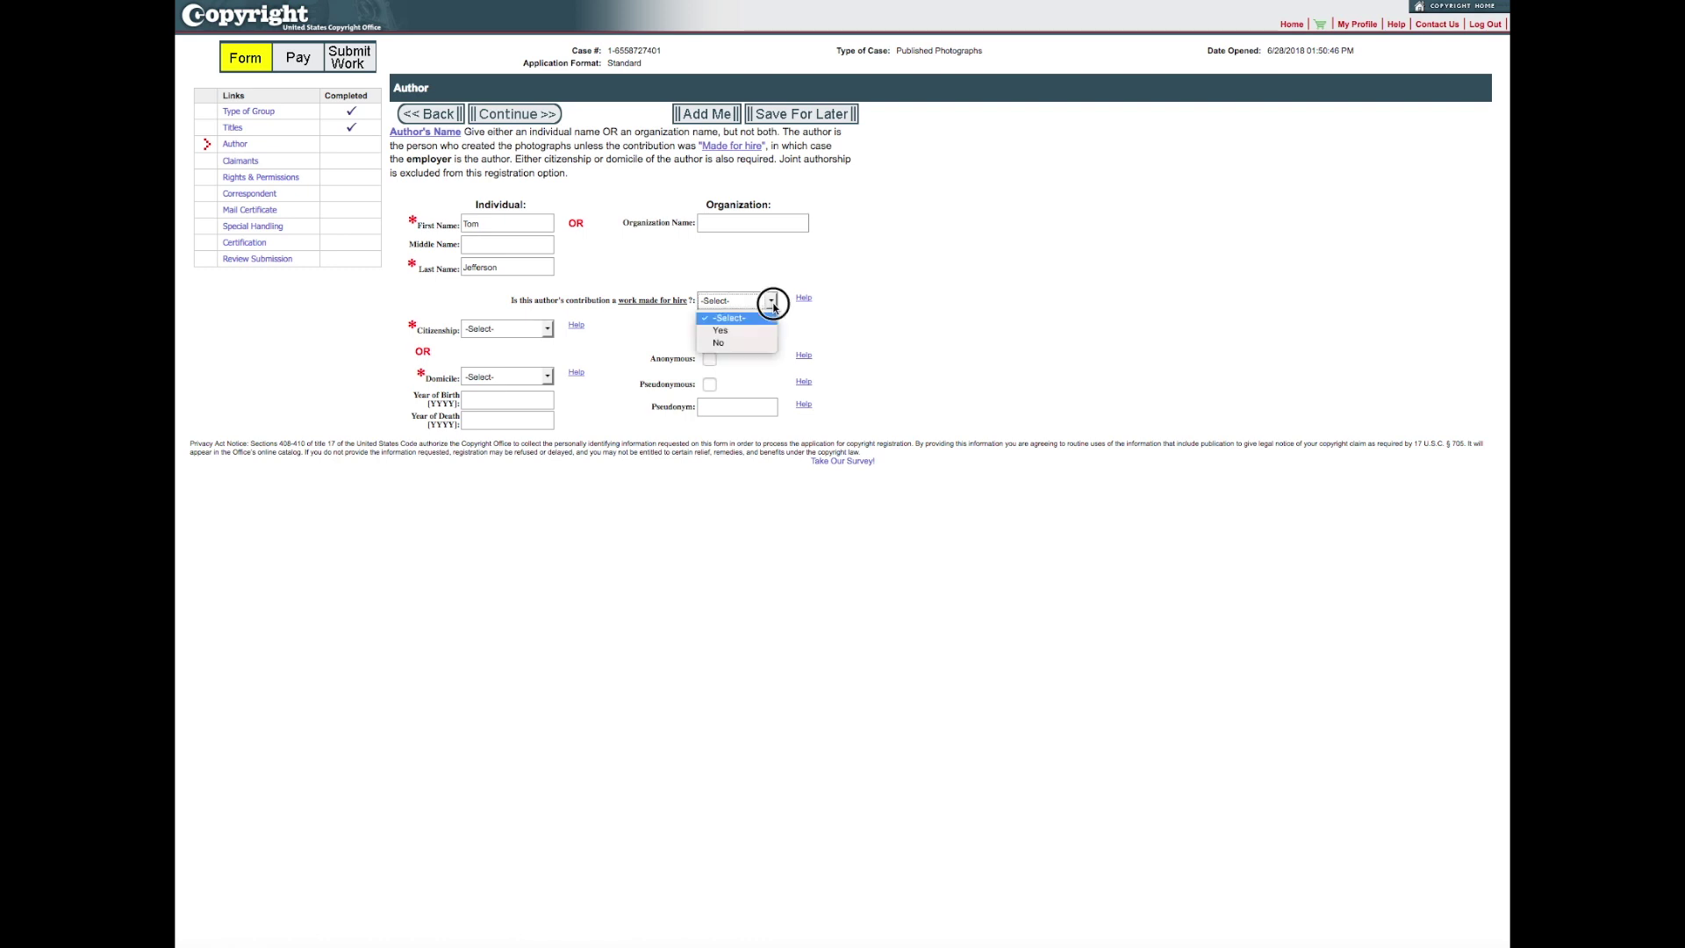
{"action": "left_click", "coordinate": [723, 342]}
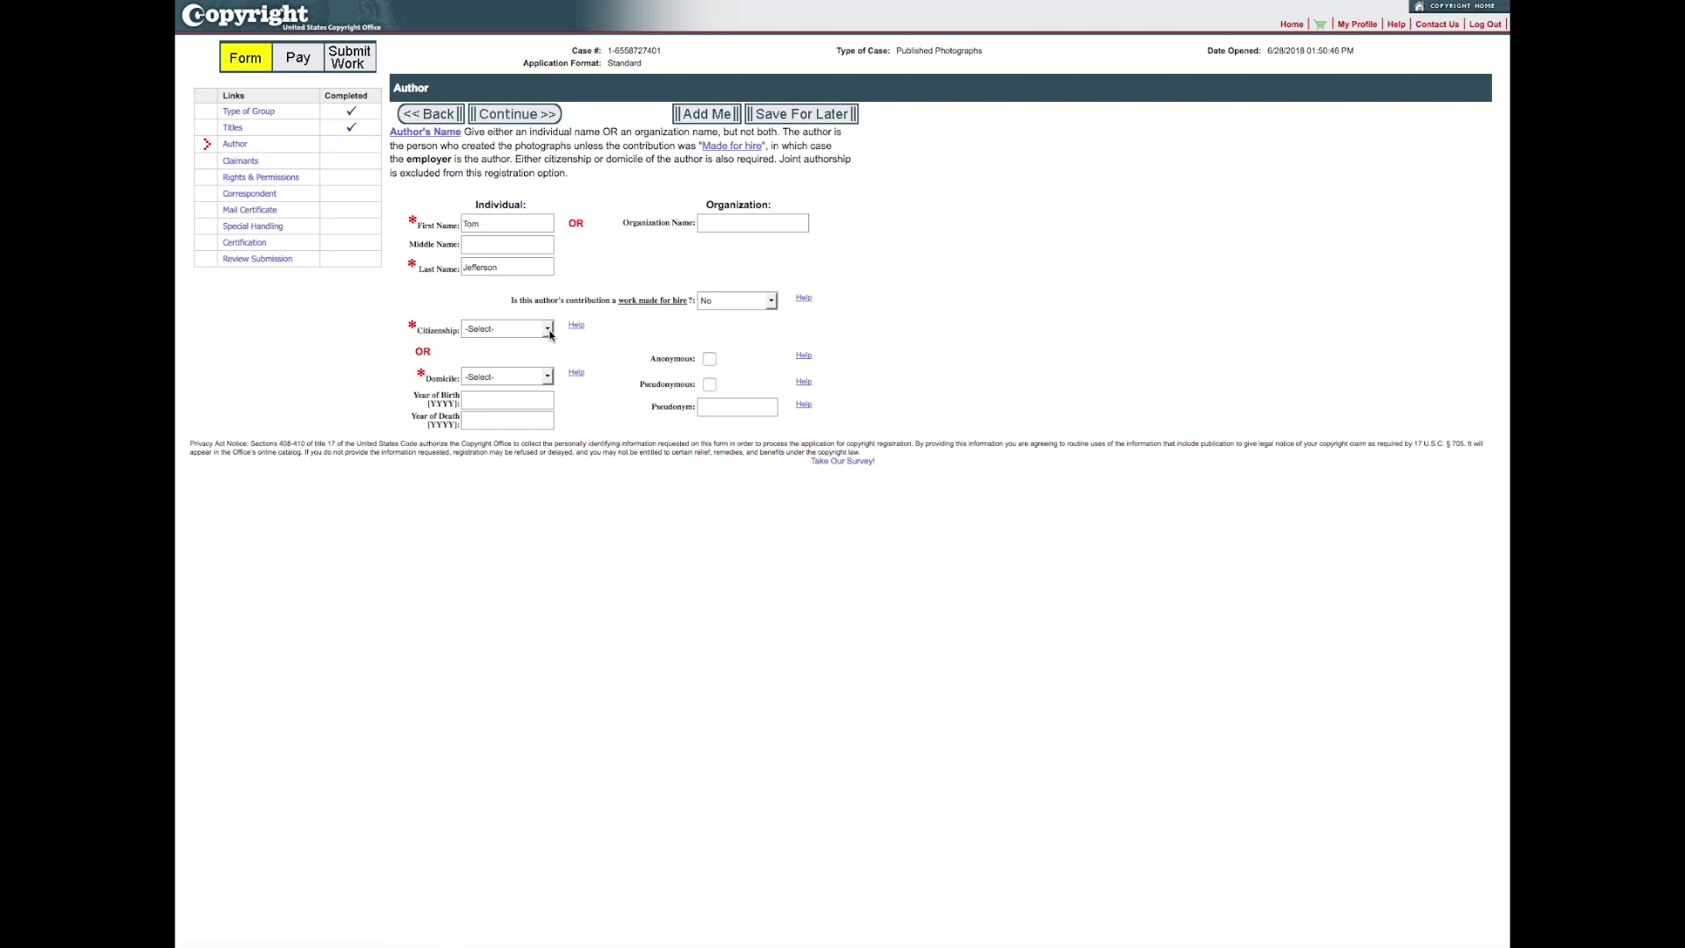
{"action": "left_click", "coordinate": [549, 332]}
{"action": "left_click", "coordinate": [526, 361]}
{"action": "left_click", "coordinate": [526, 119]}
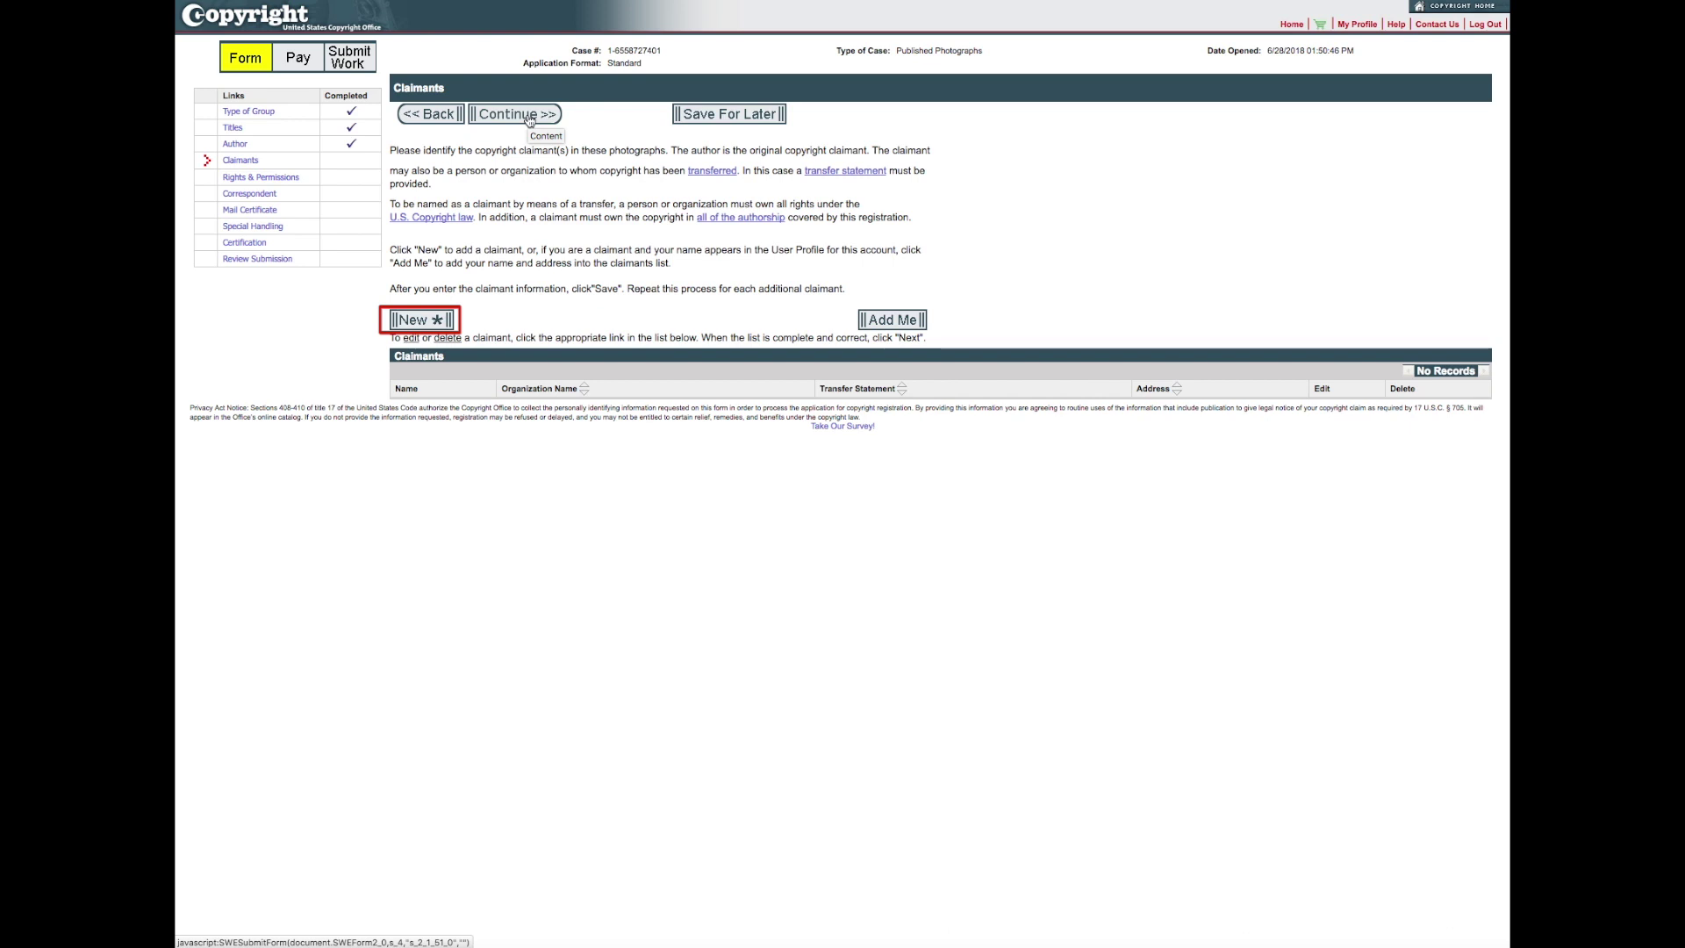
Save the account holder with their Washington, DC address as claimant and continue to Rights & Permissions
{"action": "left_click", "coordinate": [878, 321]}
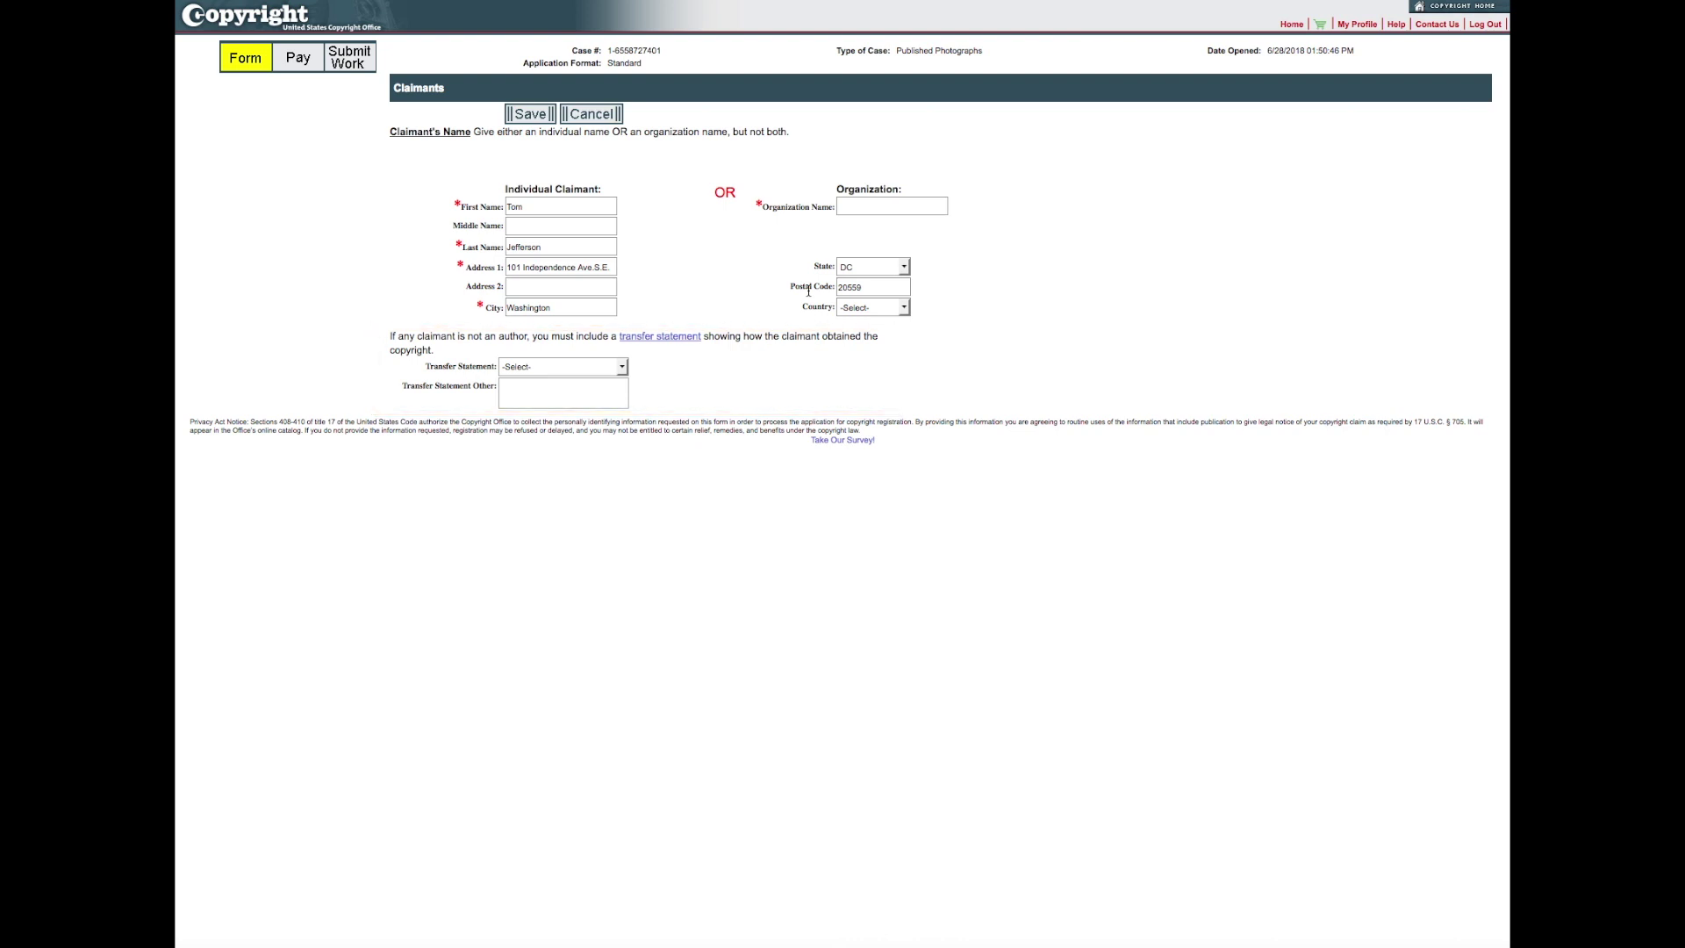
{"action": "left_click", "coordinate": [532, 116]}
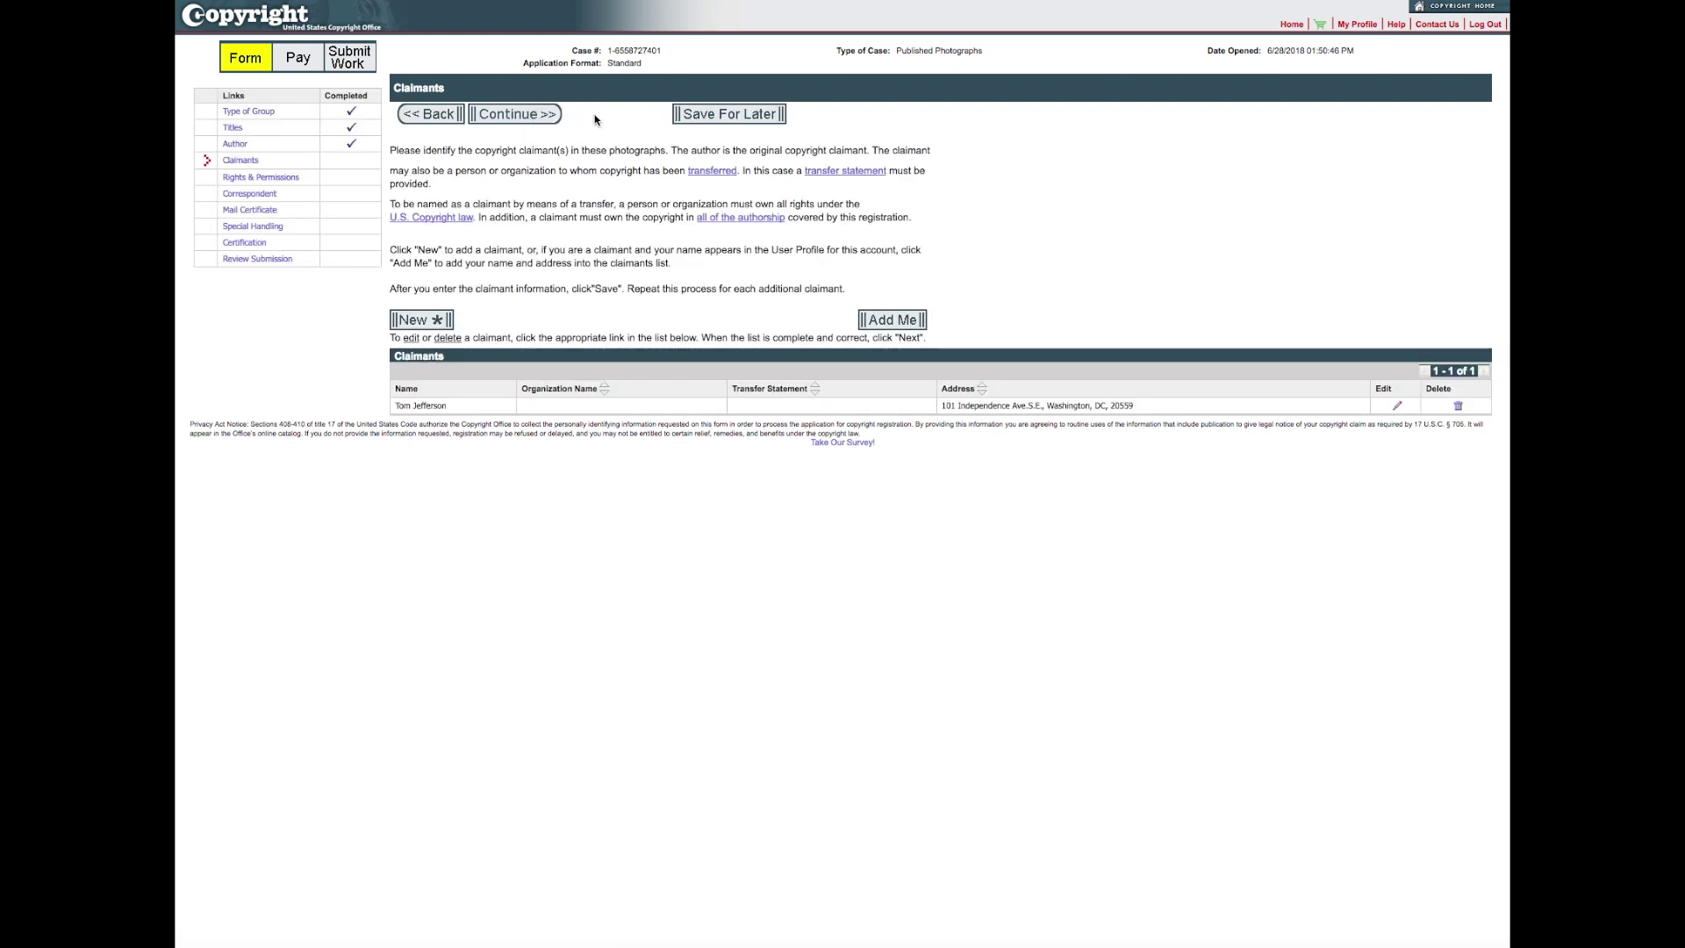
{"action": "left_click", "coordinate": [532, 118]}
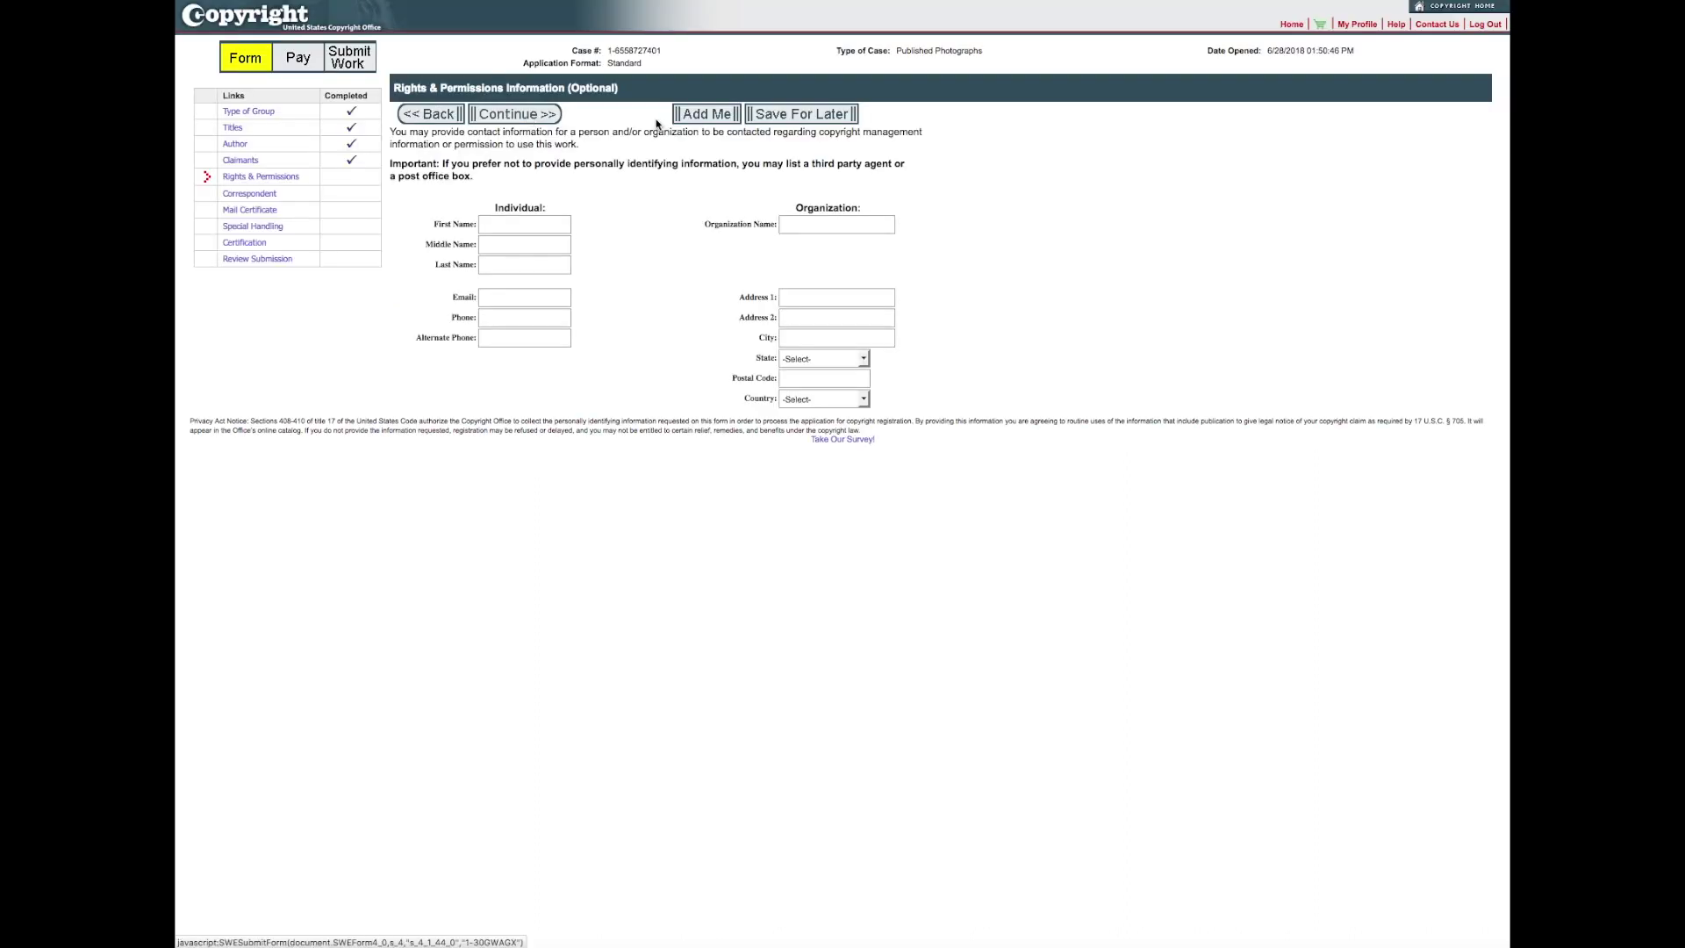
Prefill the rights and permissions contact with the account holder's details and continue
{"action": "left_click", "coordinate": [695, 120]}
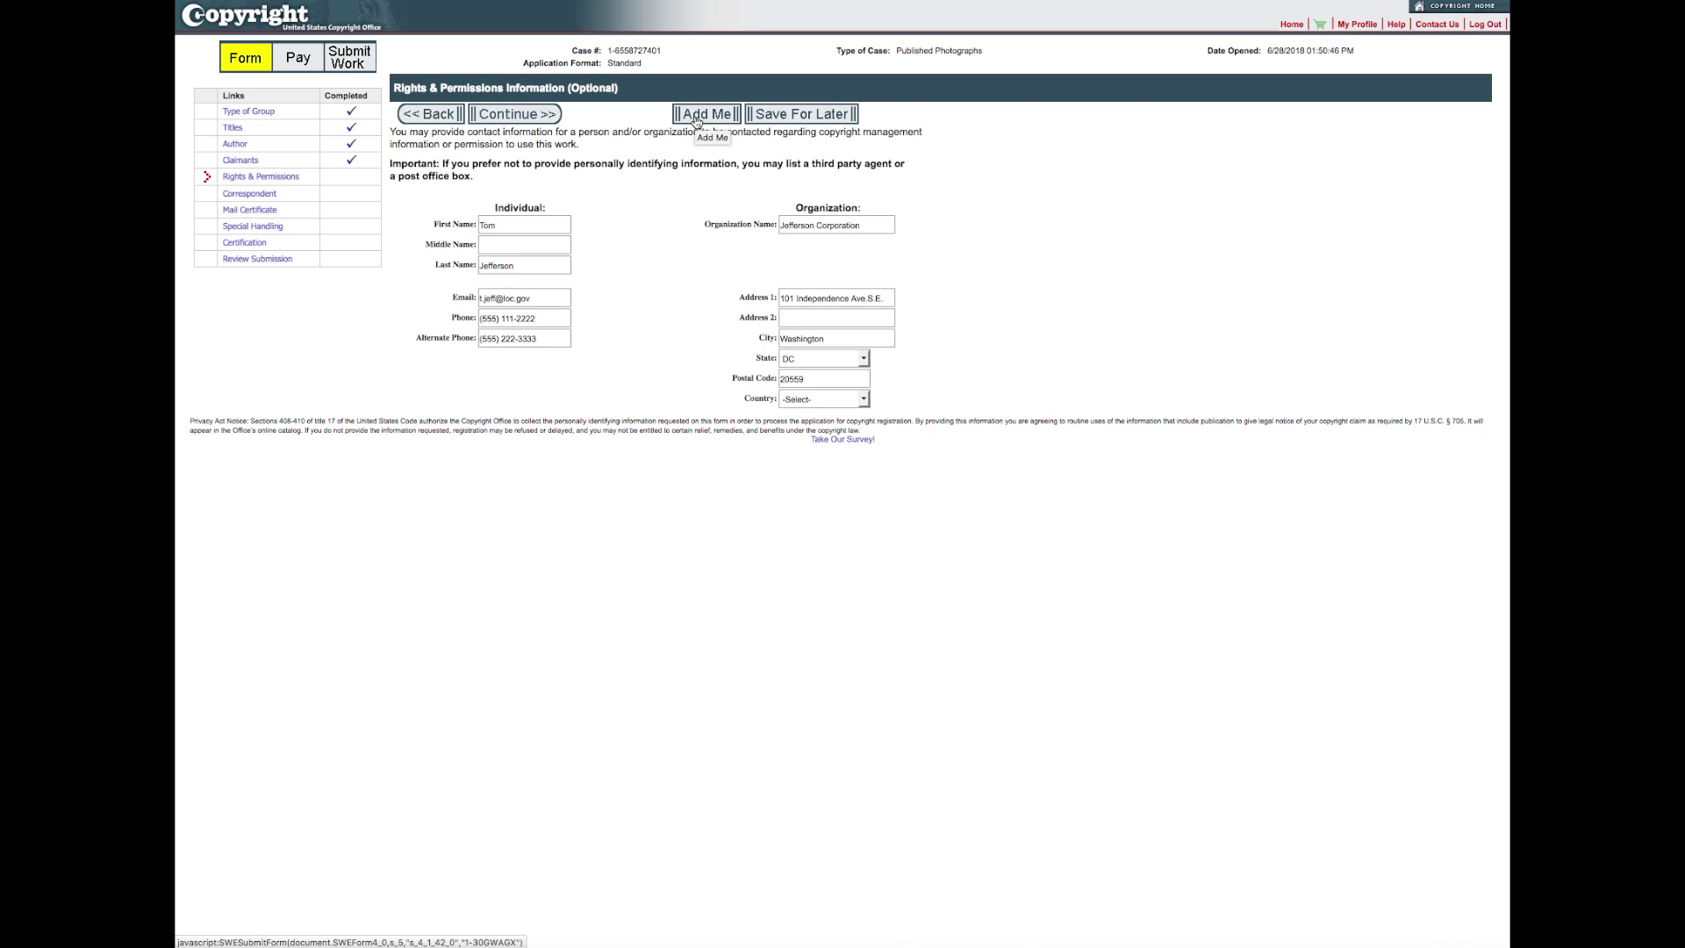
{"action": "left_click", "coordinate": [524, 120]}
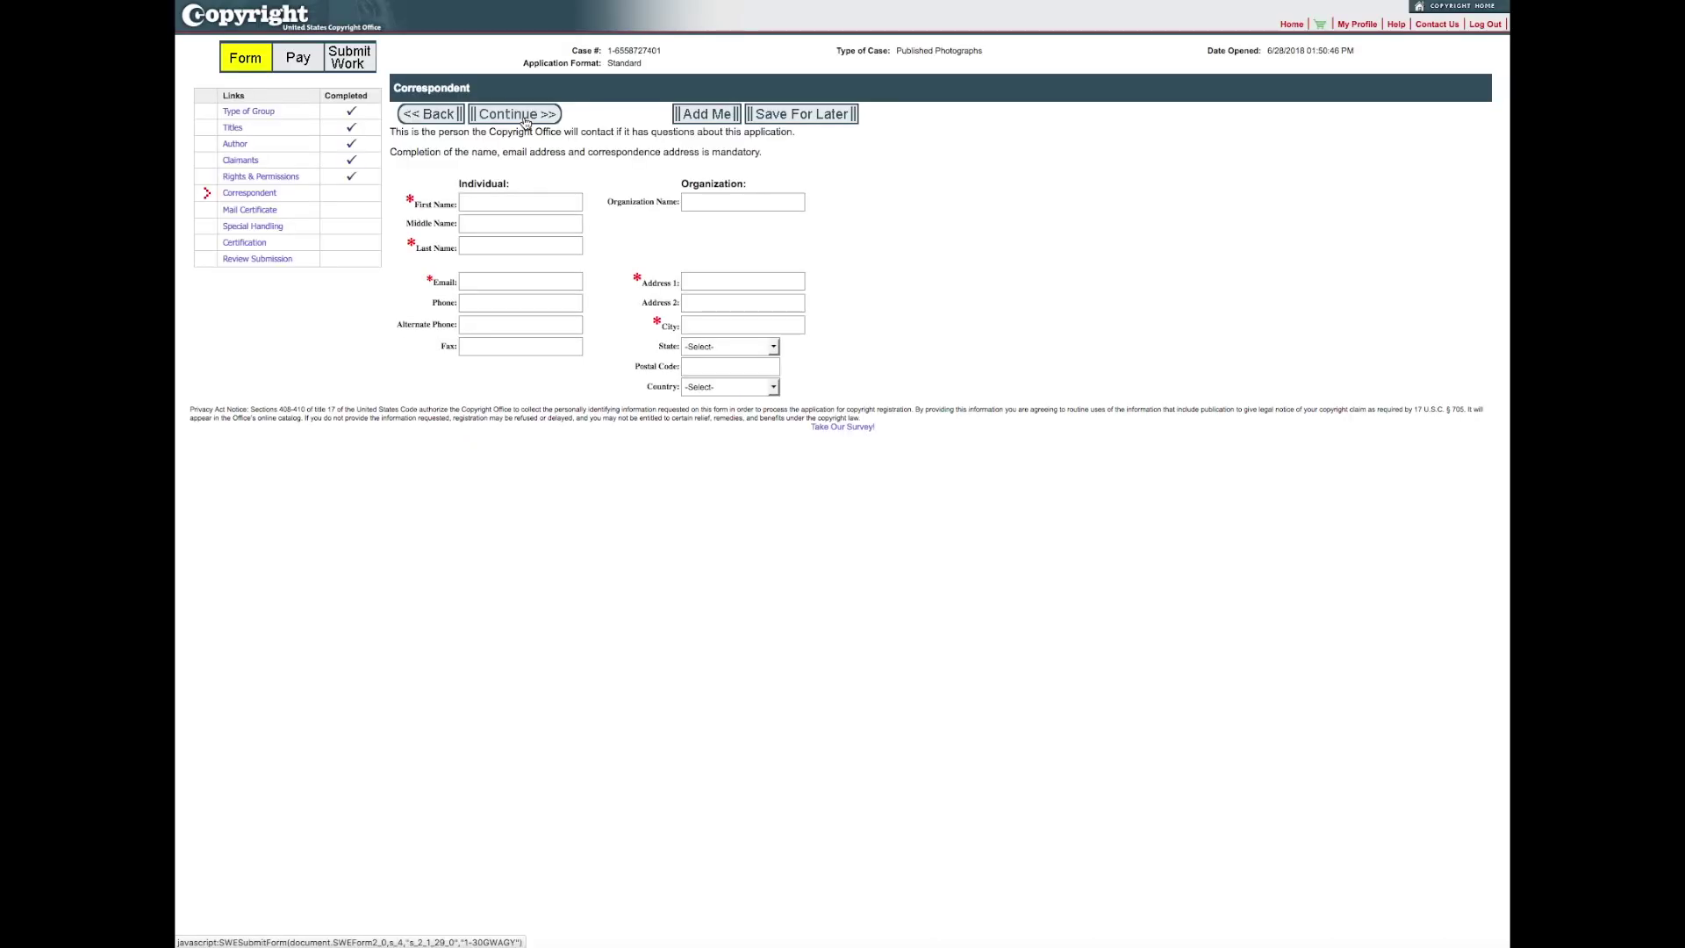
Prefill the correspondent with the account holder's details and continue to Mail Certificate
{"action": "left_click", "coordinate": [702, 116]}
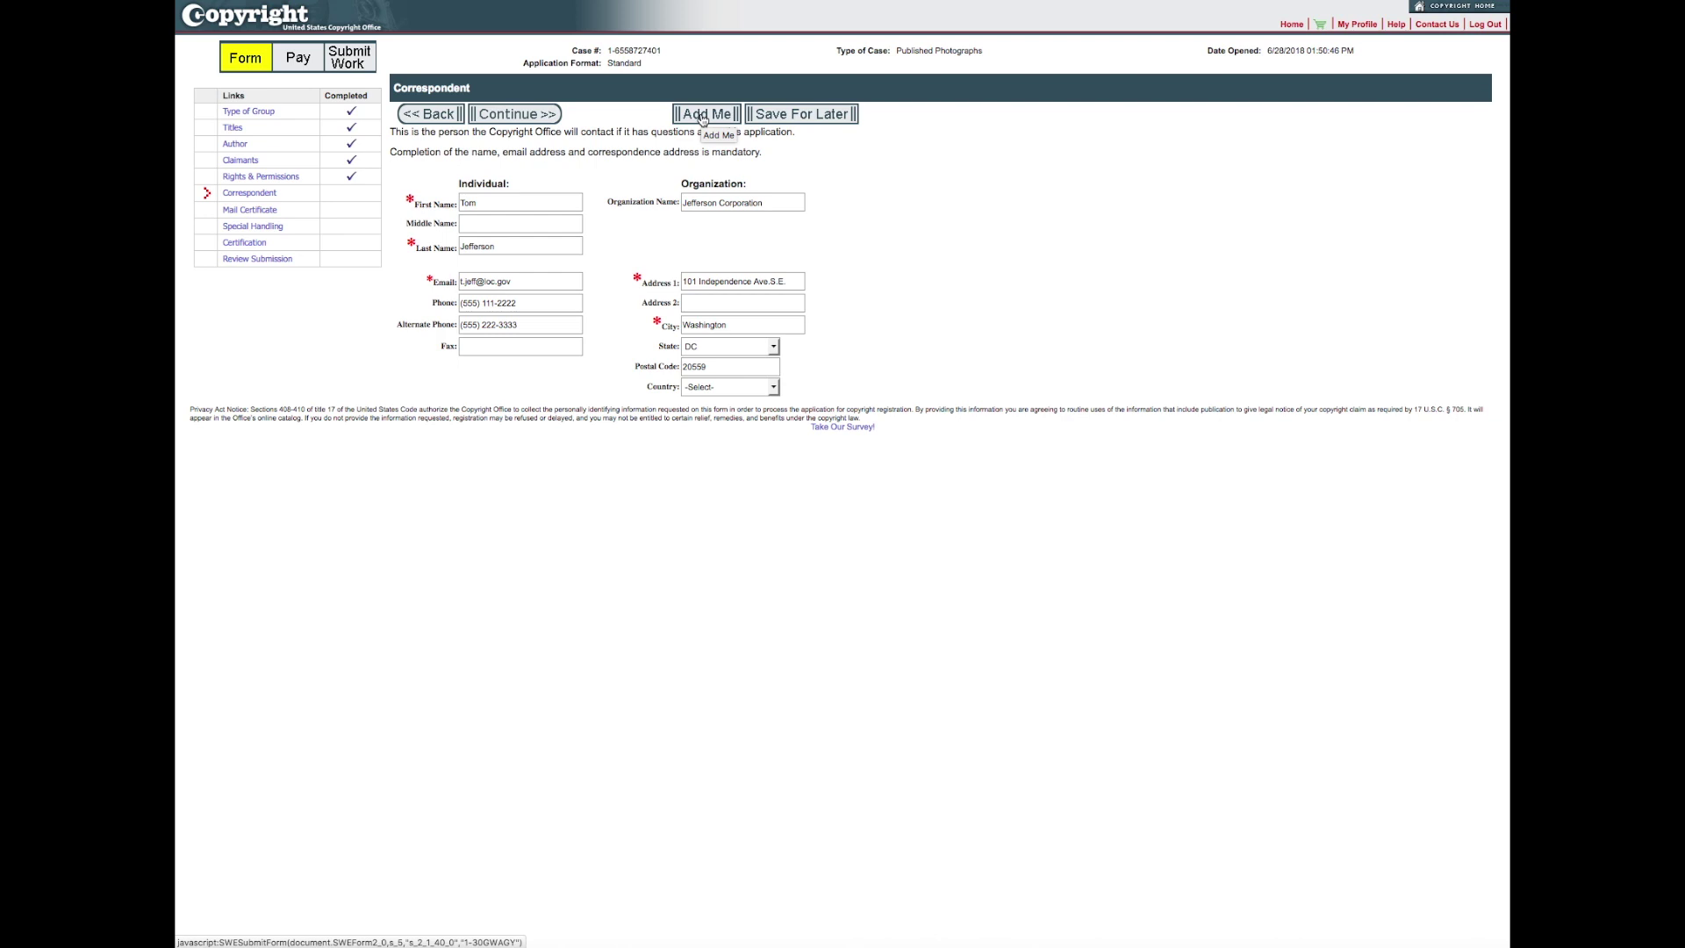
{"action": "left_click", "coordinate": [533, 117]}
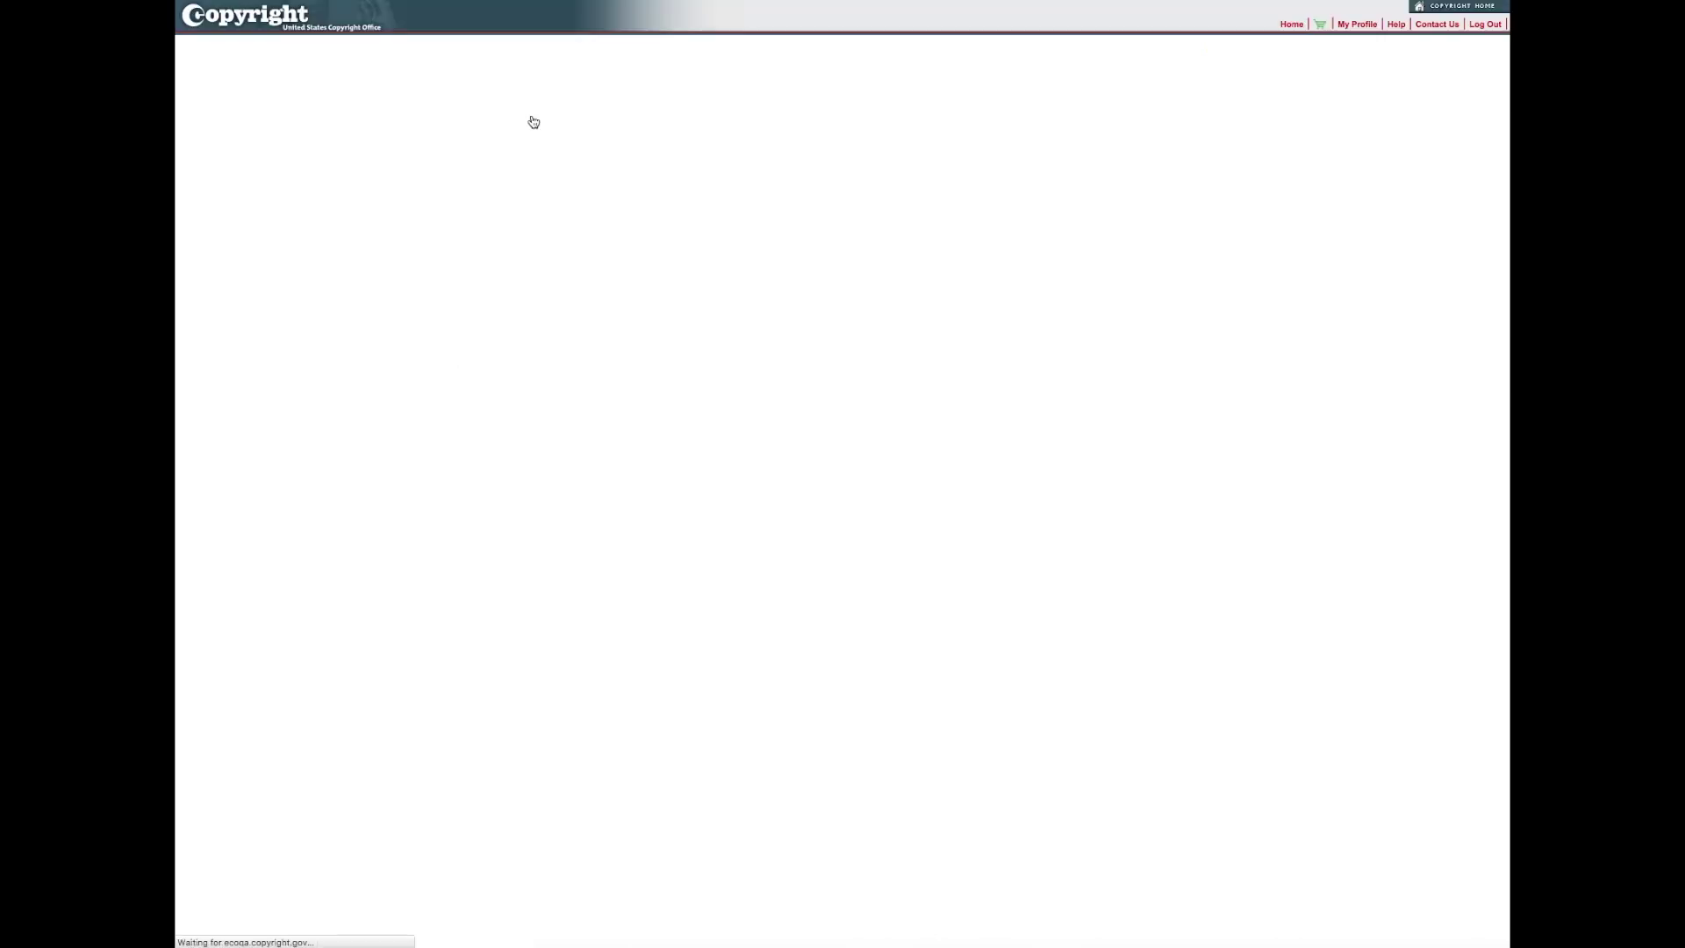
Use the account holder's address for the certificate, skip Special Handling, and reach Certification
{"action": "left_click", "coordinate": [707, 114]}
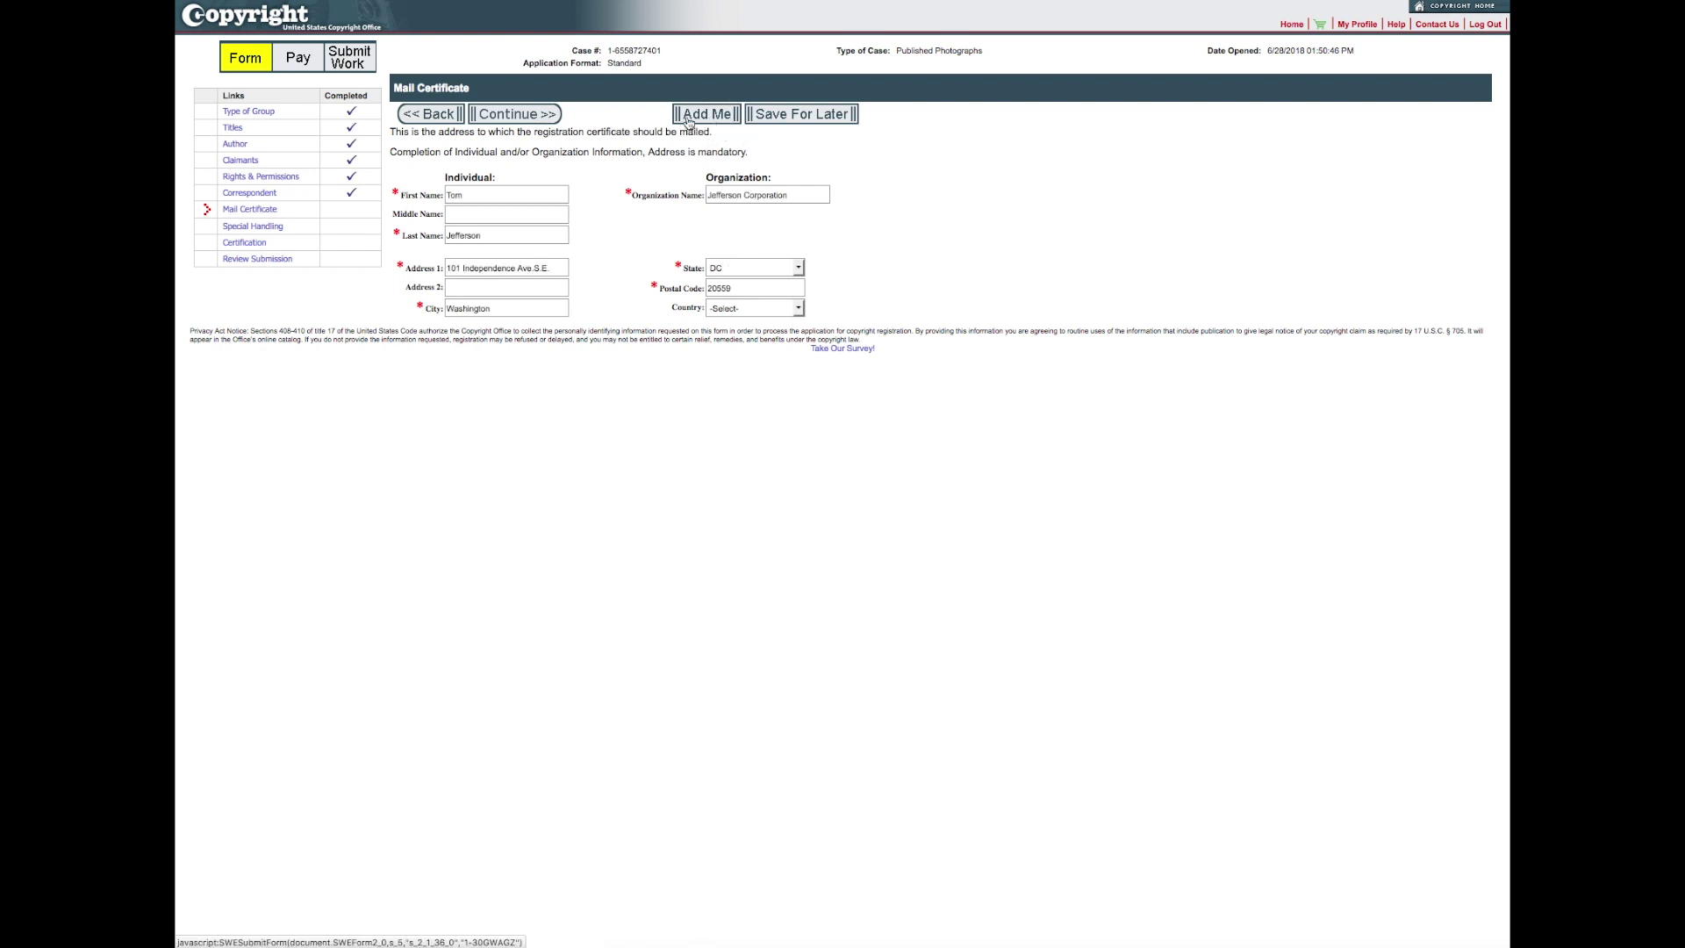
{"action": "left_click", "coordinate": [543, 120]}
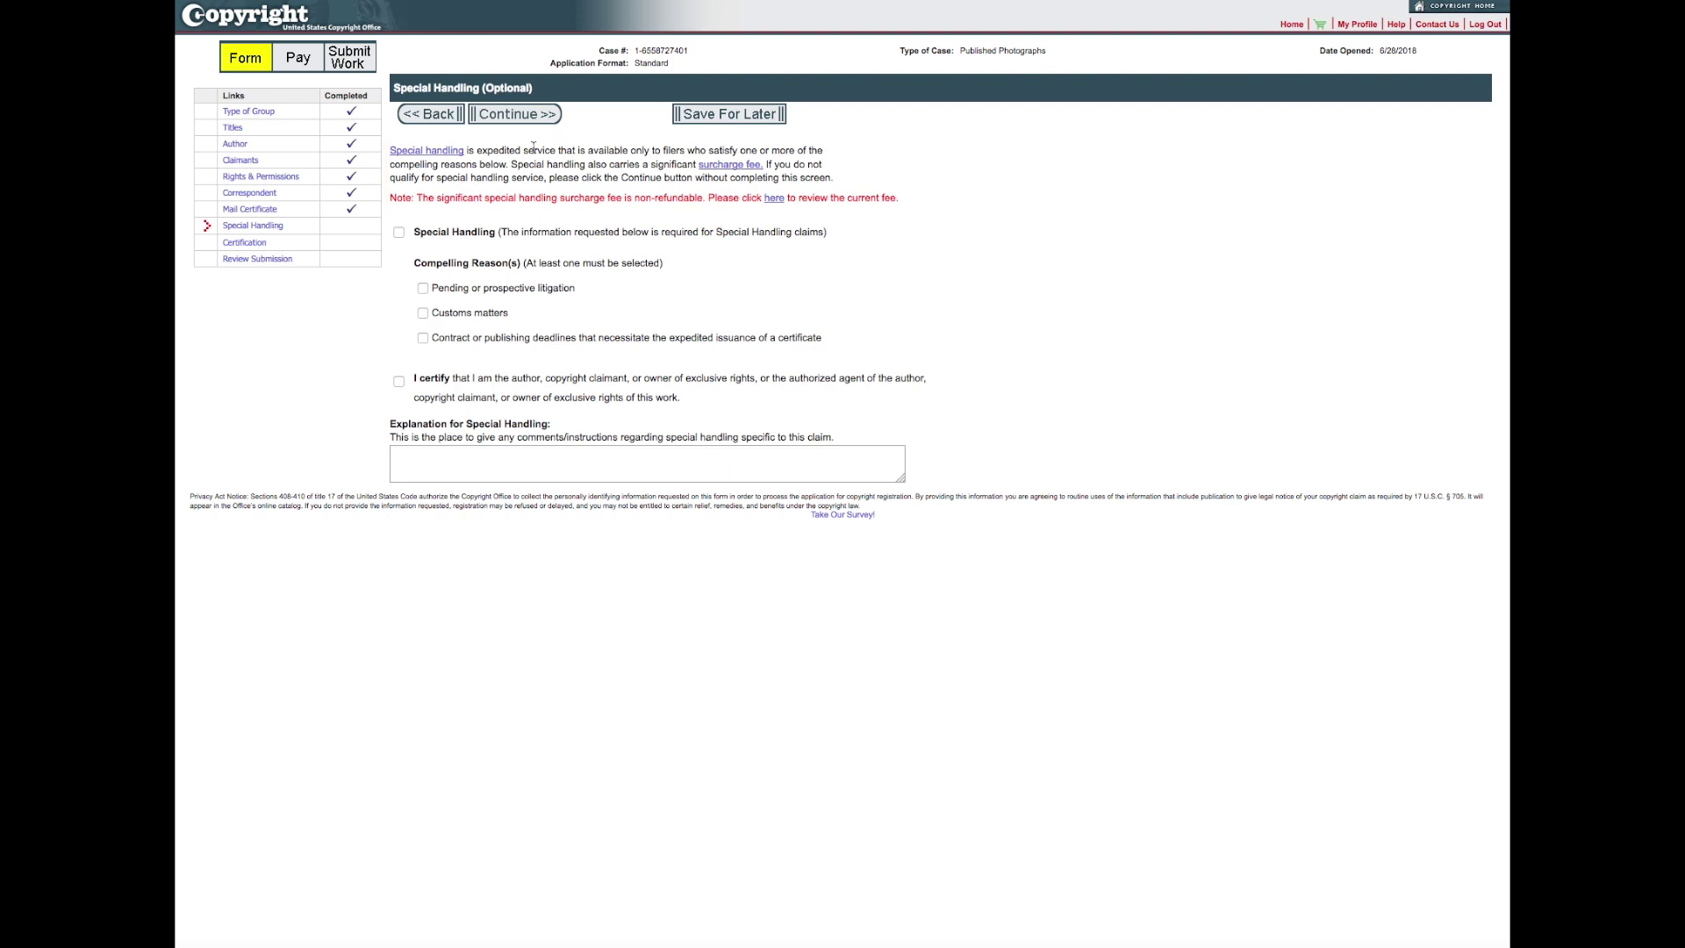
{"action": "left_click", "coordinate": [520, 115]}
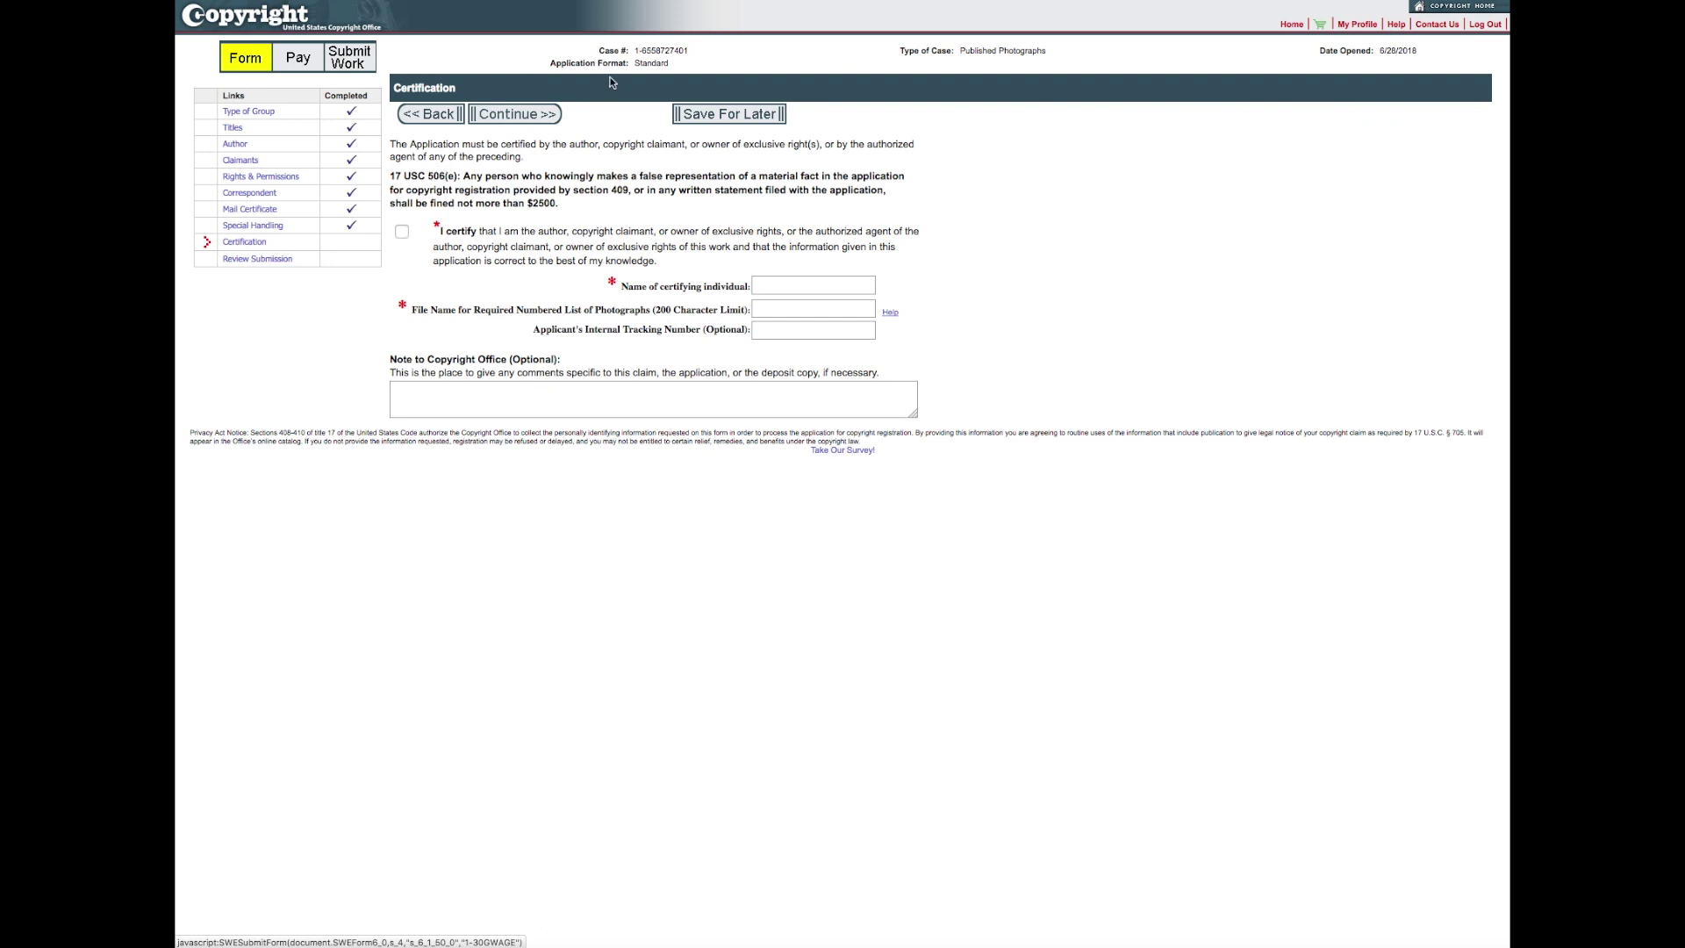
Certify the application and enter the certifying individual's name
{"action": "left_click", "coordinate": [401, 232]}
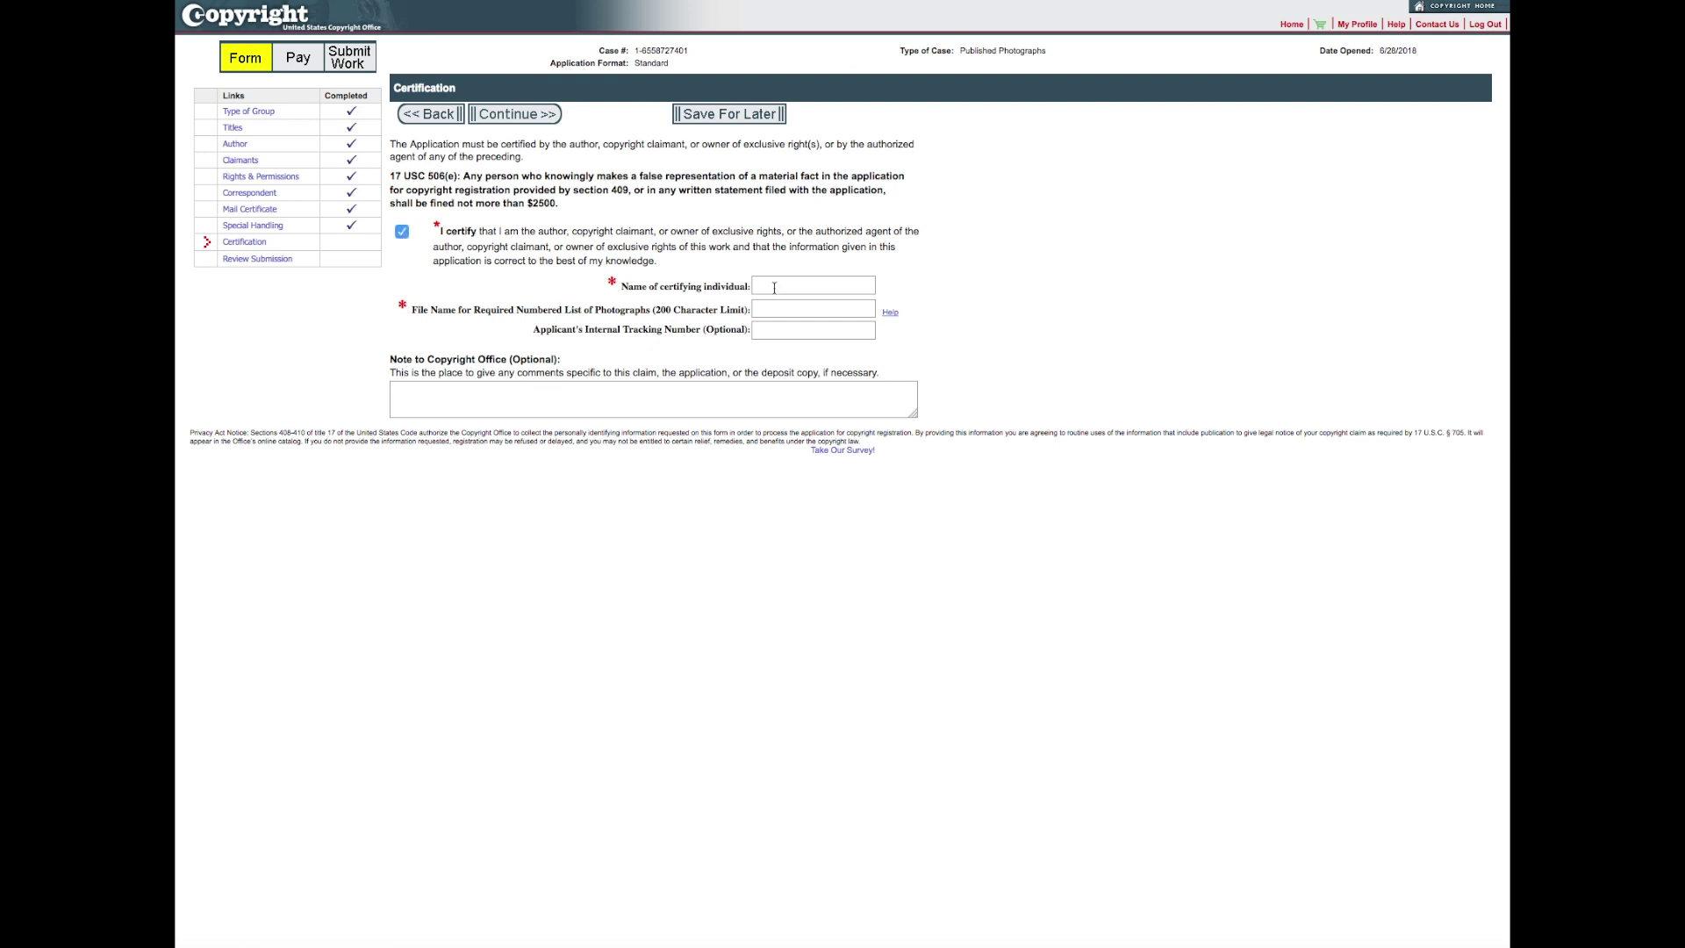
{"action": "left_click", "coordinate": [816, 286]}
{"action": "type", "text": "Tom Jefferson"}
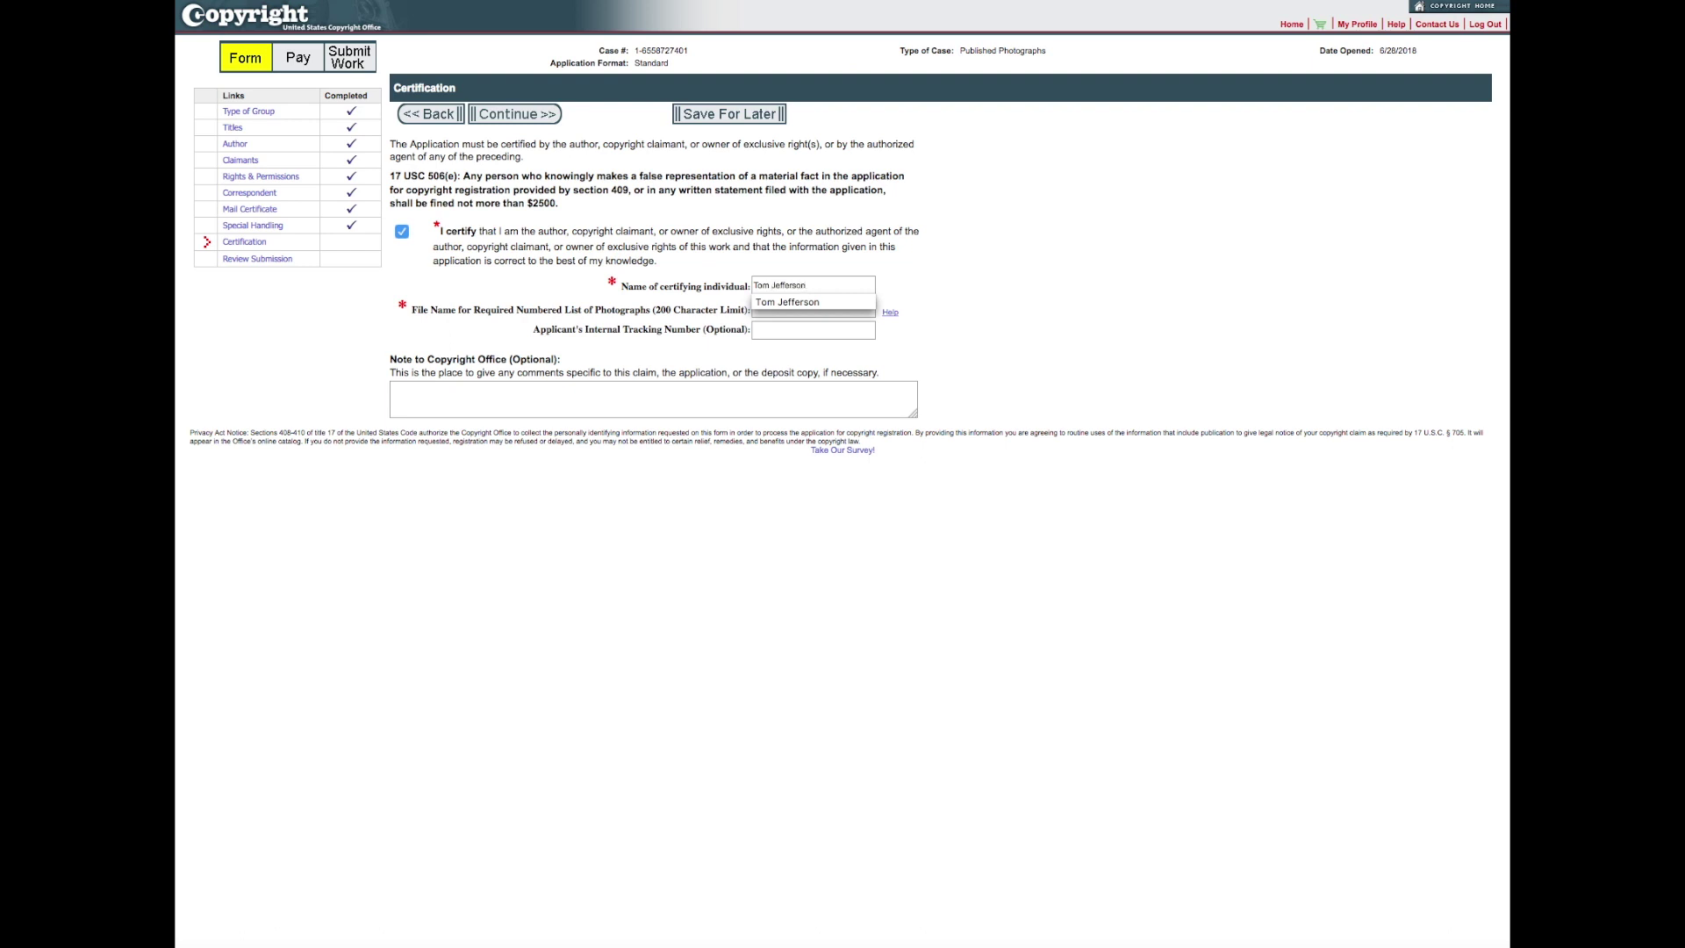
Name the title-list file 'Photos taken for ABC Adversising Company Case Number' plus the case number, then continue to review
{"action": "left_click", "coordinate": [772, 310]}
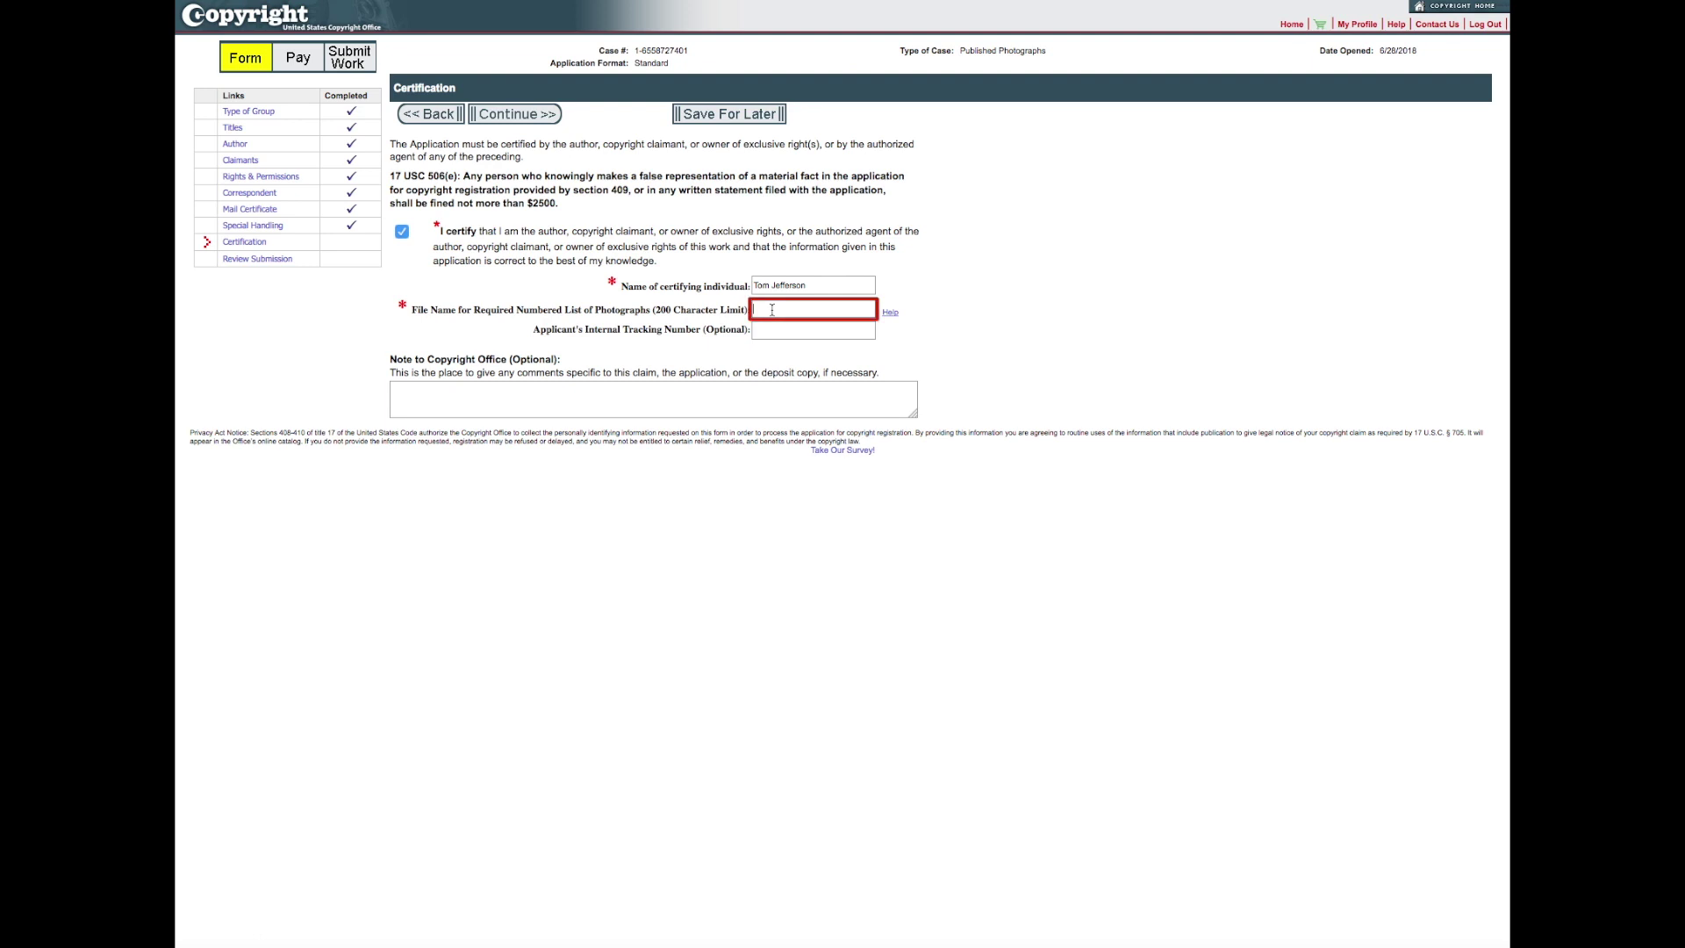
{"action": "type", "text": "Pho"}
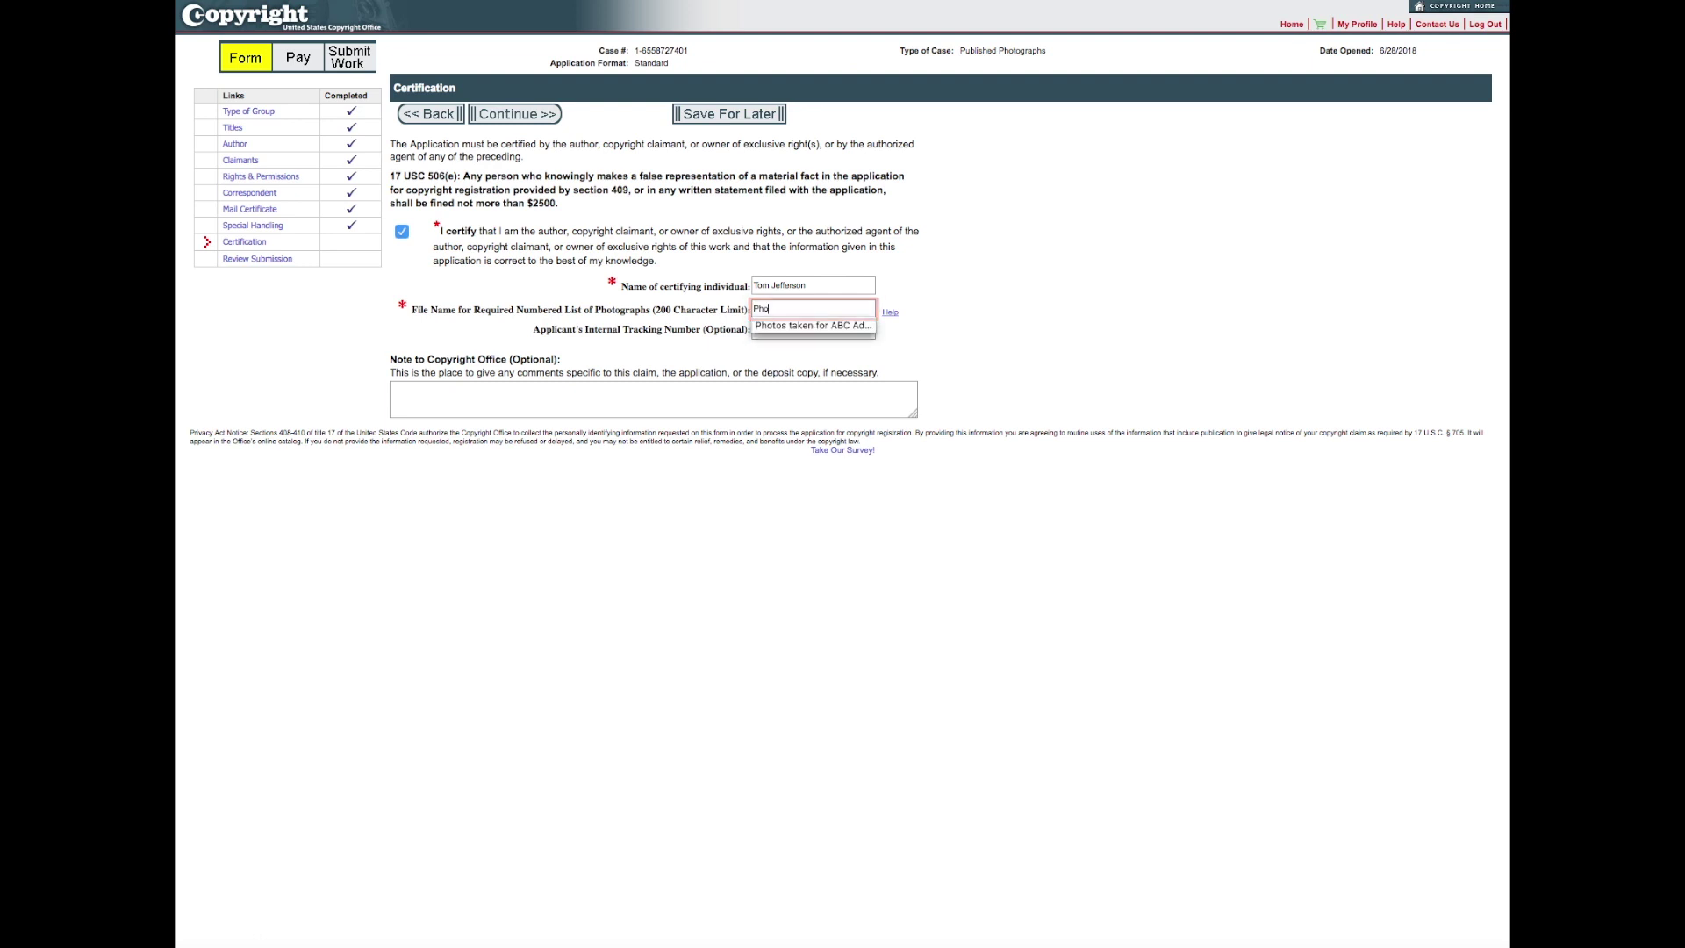
{"action": "type", "text": "tos taken for ABC"}
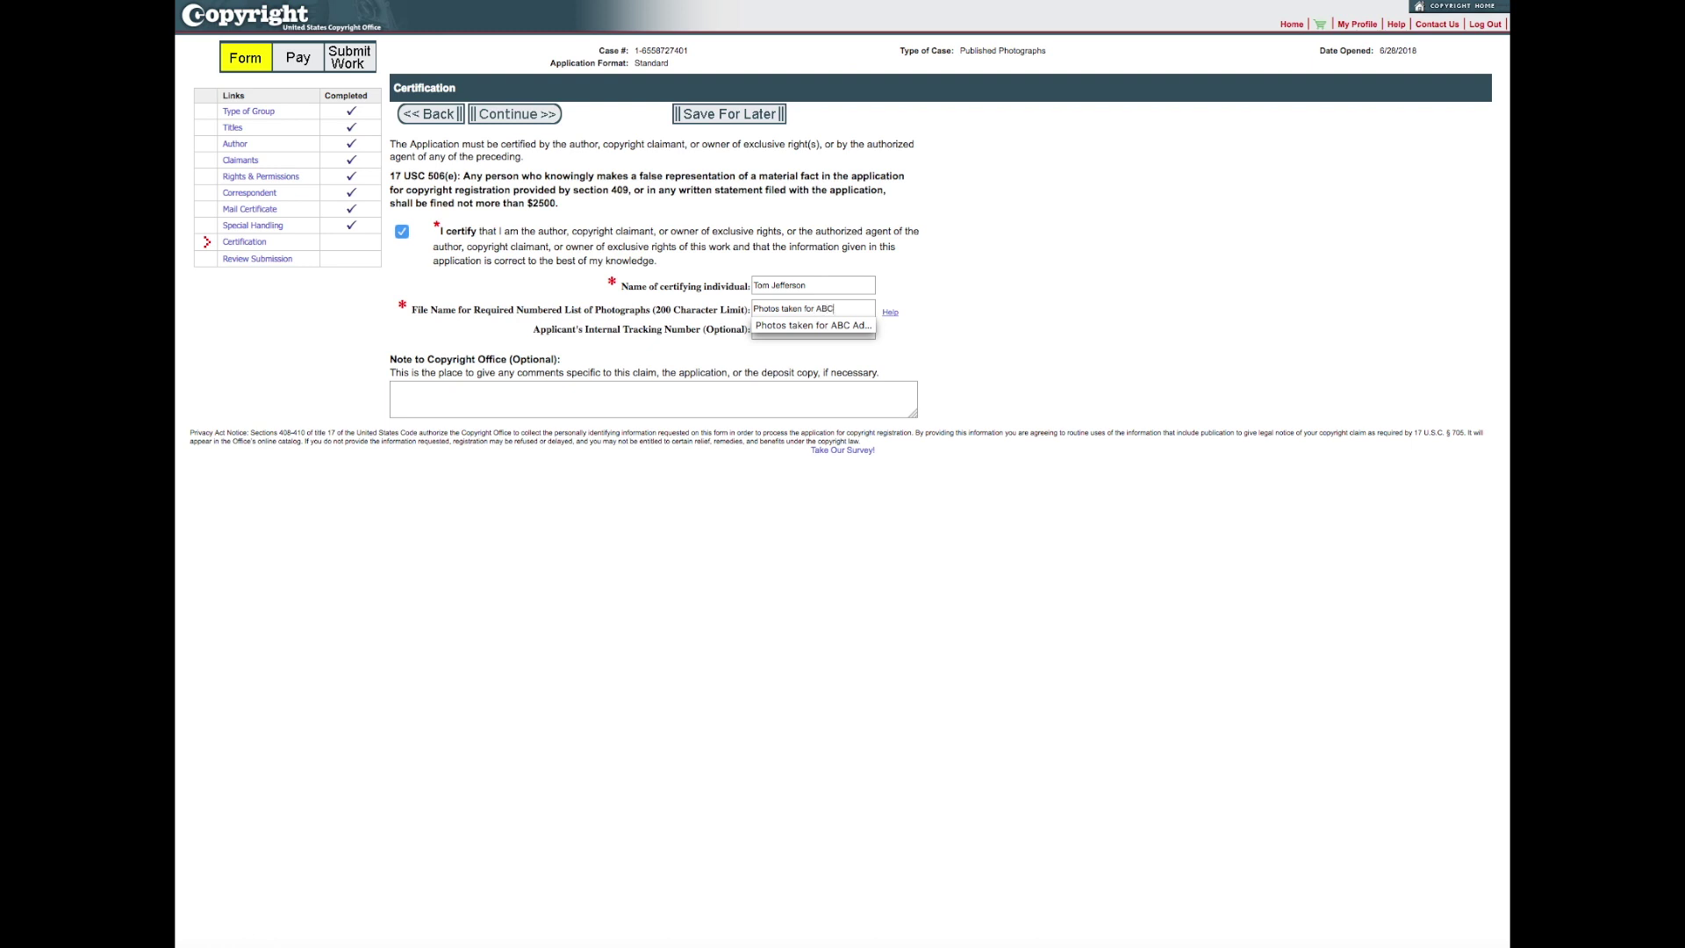
{"action": "type", "text": " Advers"}
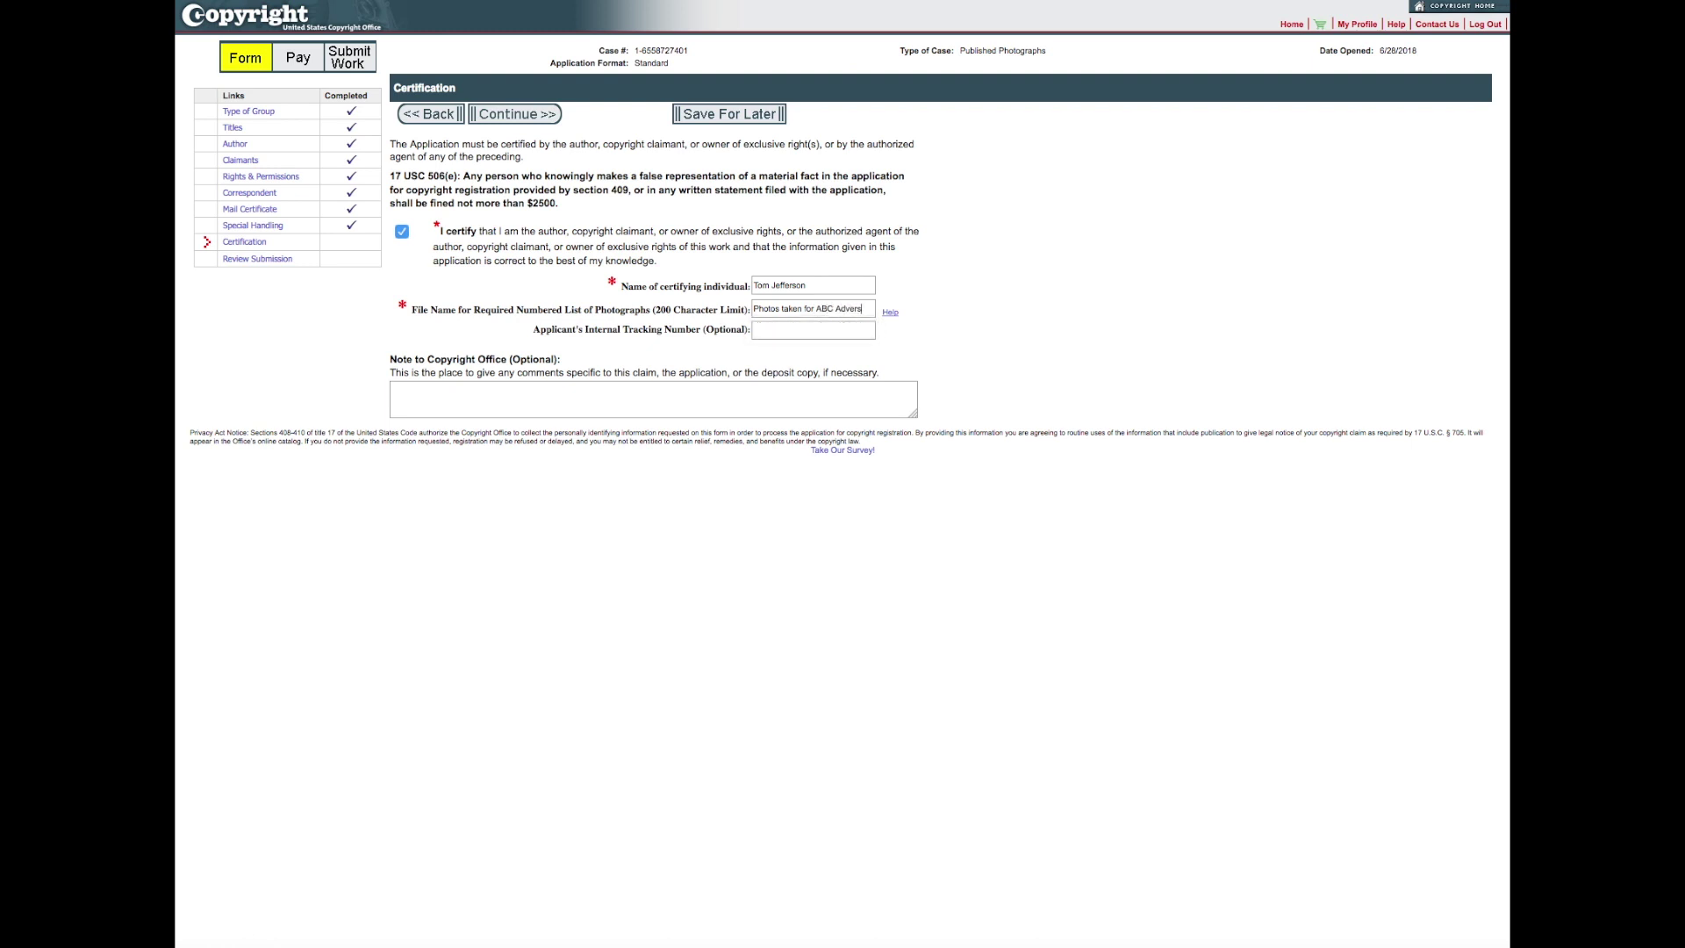
{"action": "type", "text": "ising C"}
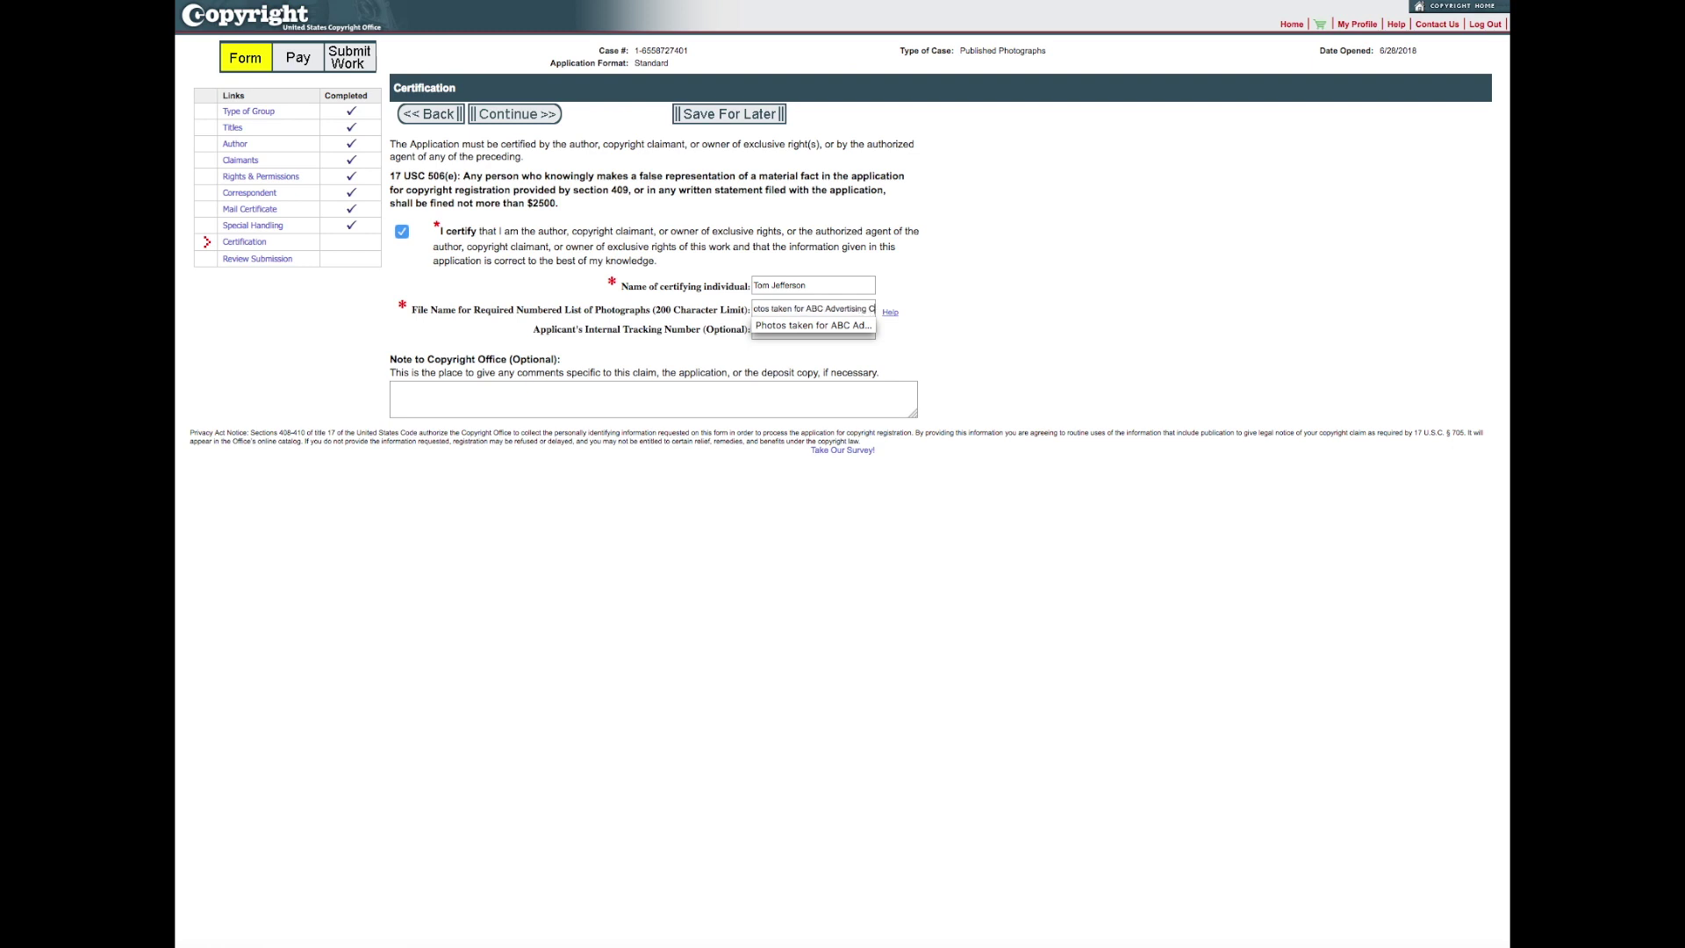
{"action": "type", "text": "ompany Case Number"}
{"action": "key", "text": "super+v"}
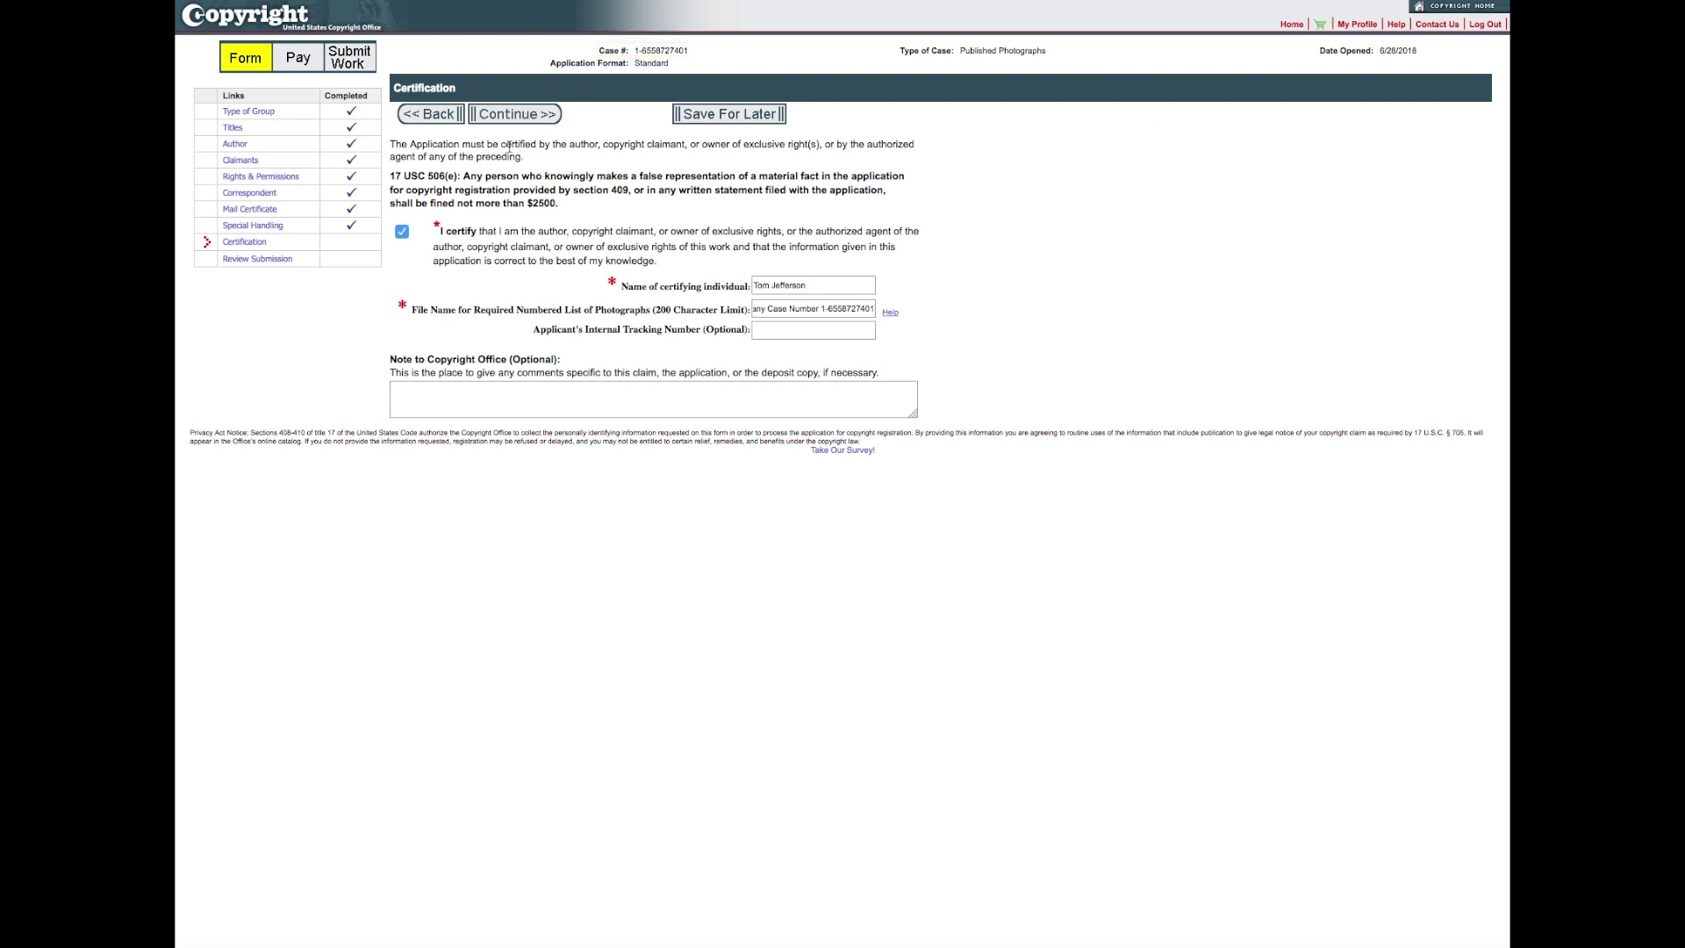
{"action": "left_click", "coordinate": [525, 115]}
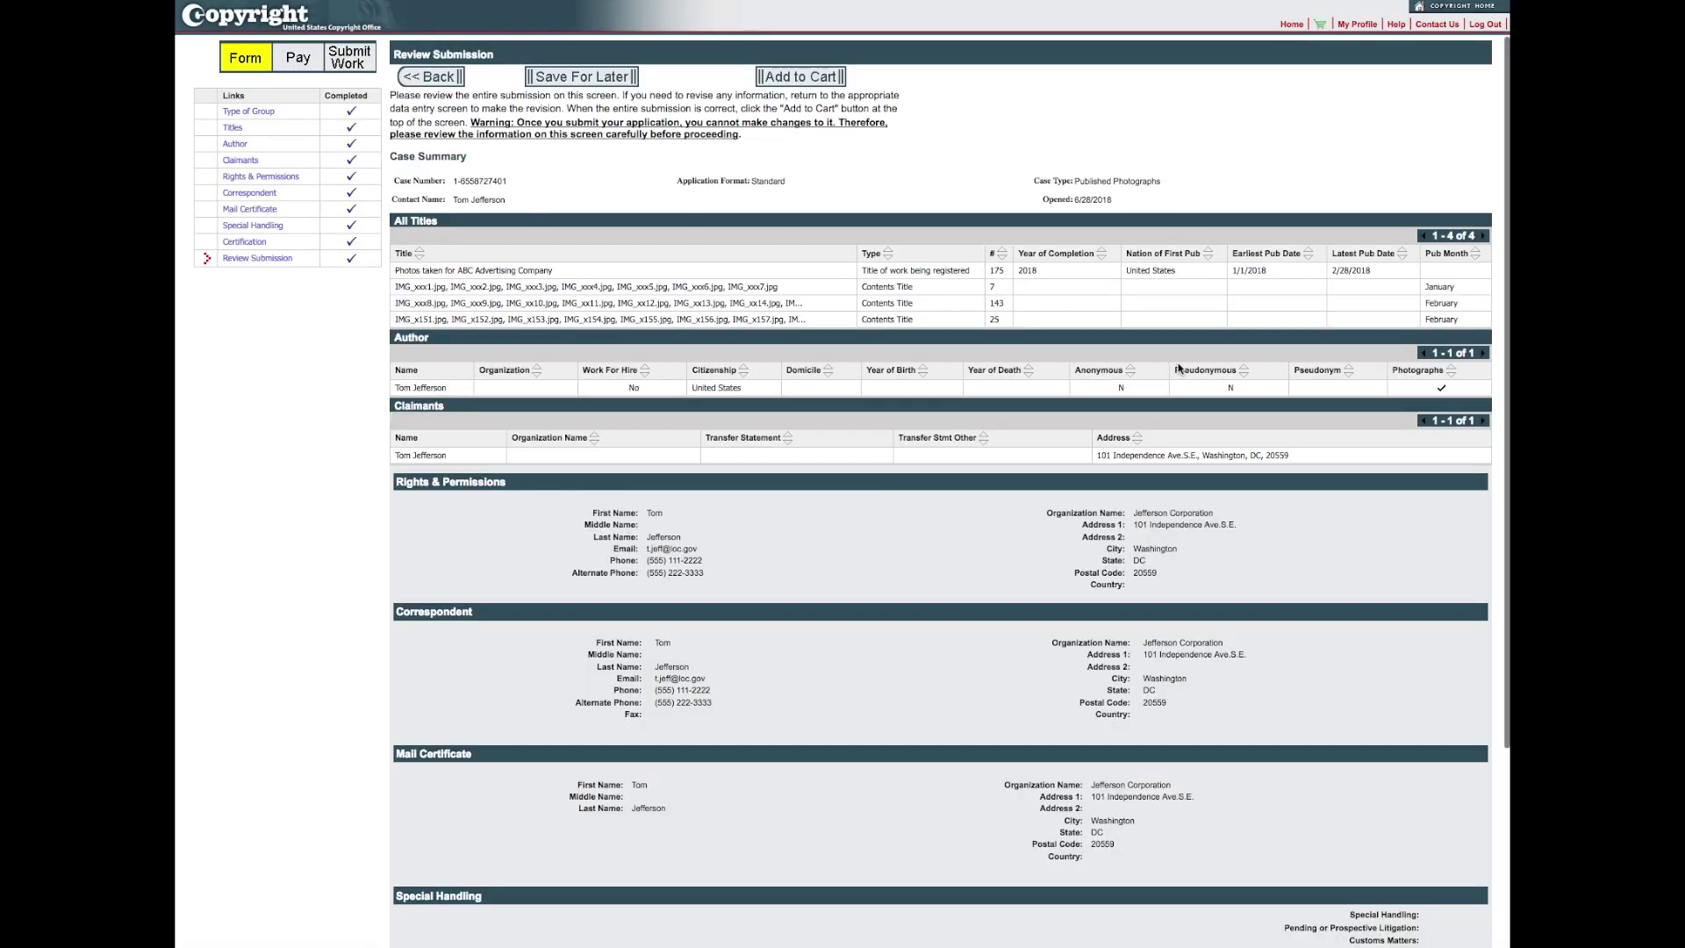
Scroll through Review Submission to check the $55.00 Published Photographs claim
{"action": "scroll", "coordinate": [1178, 369], "scroll_direction": "down", "scroll_amount": 4}
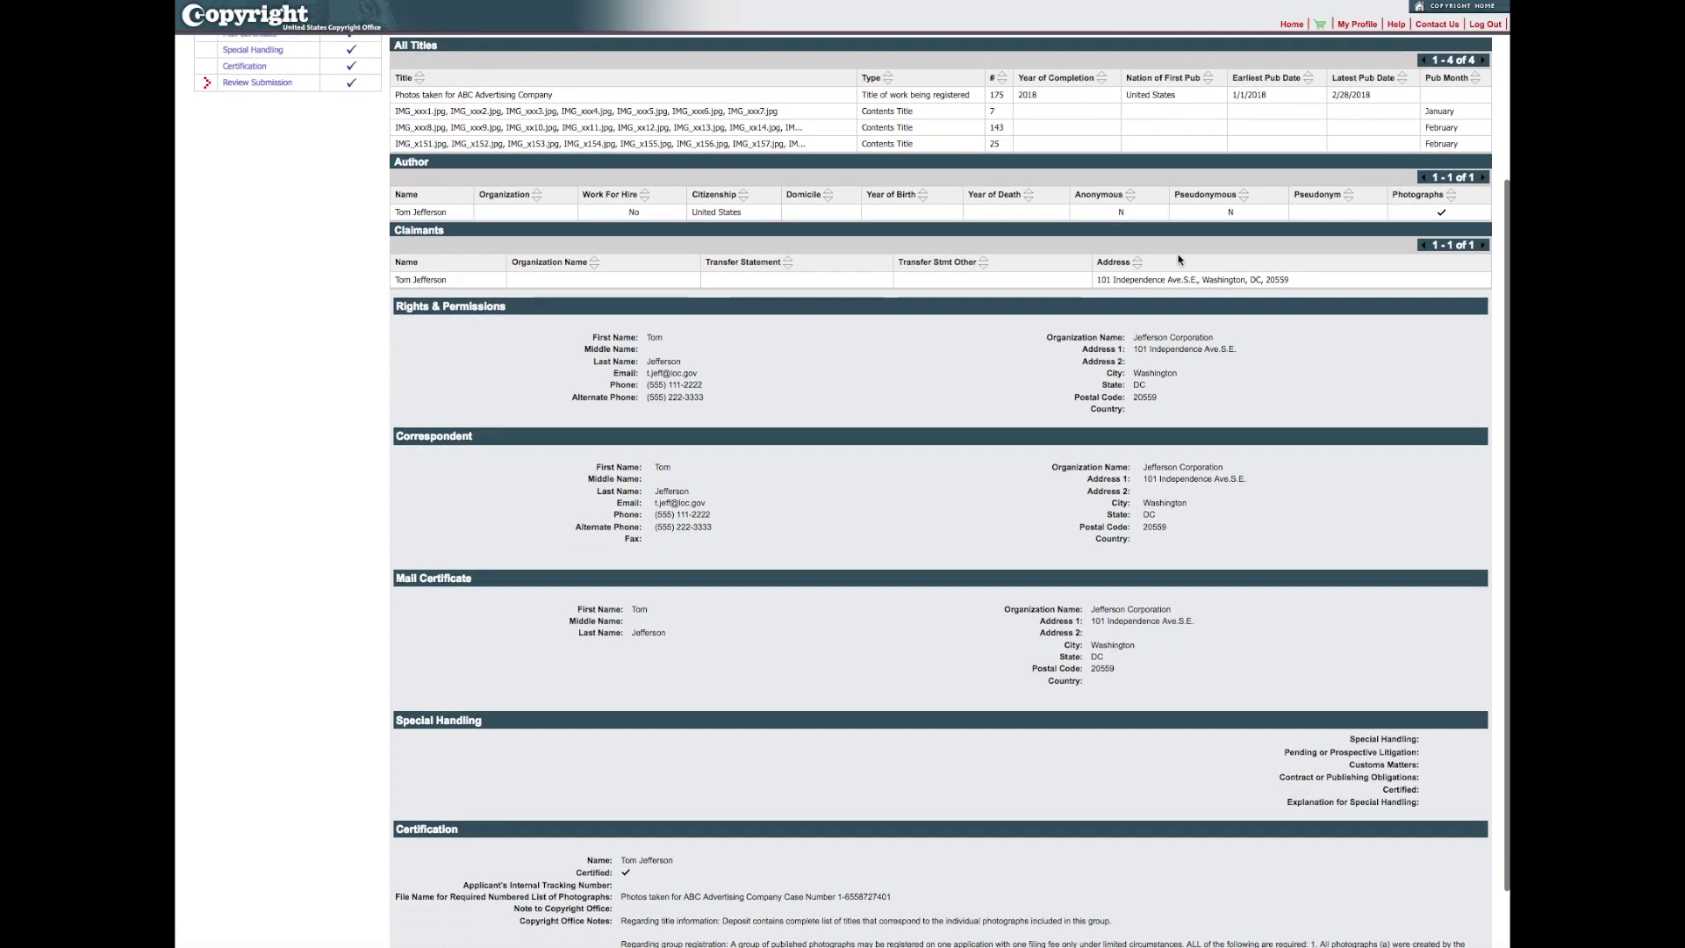
{"action": "scroll", "coordinate": [1179, 259], "scroll_direction": "down", "scroll_amount": 2}
{"action": "scroll", "coordinate": [1185, 261], "scroll_direction": "up", "scroll_amount": 5}
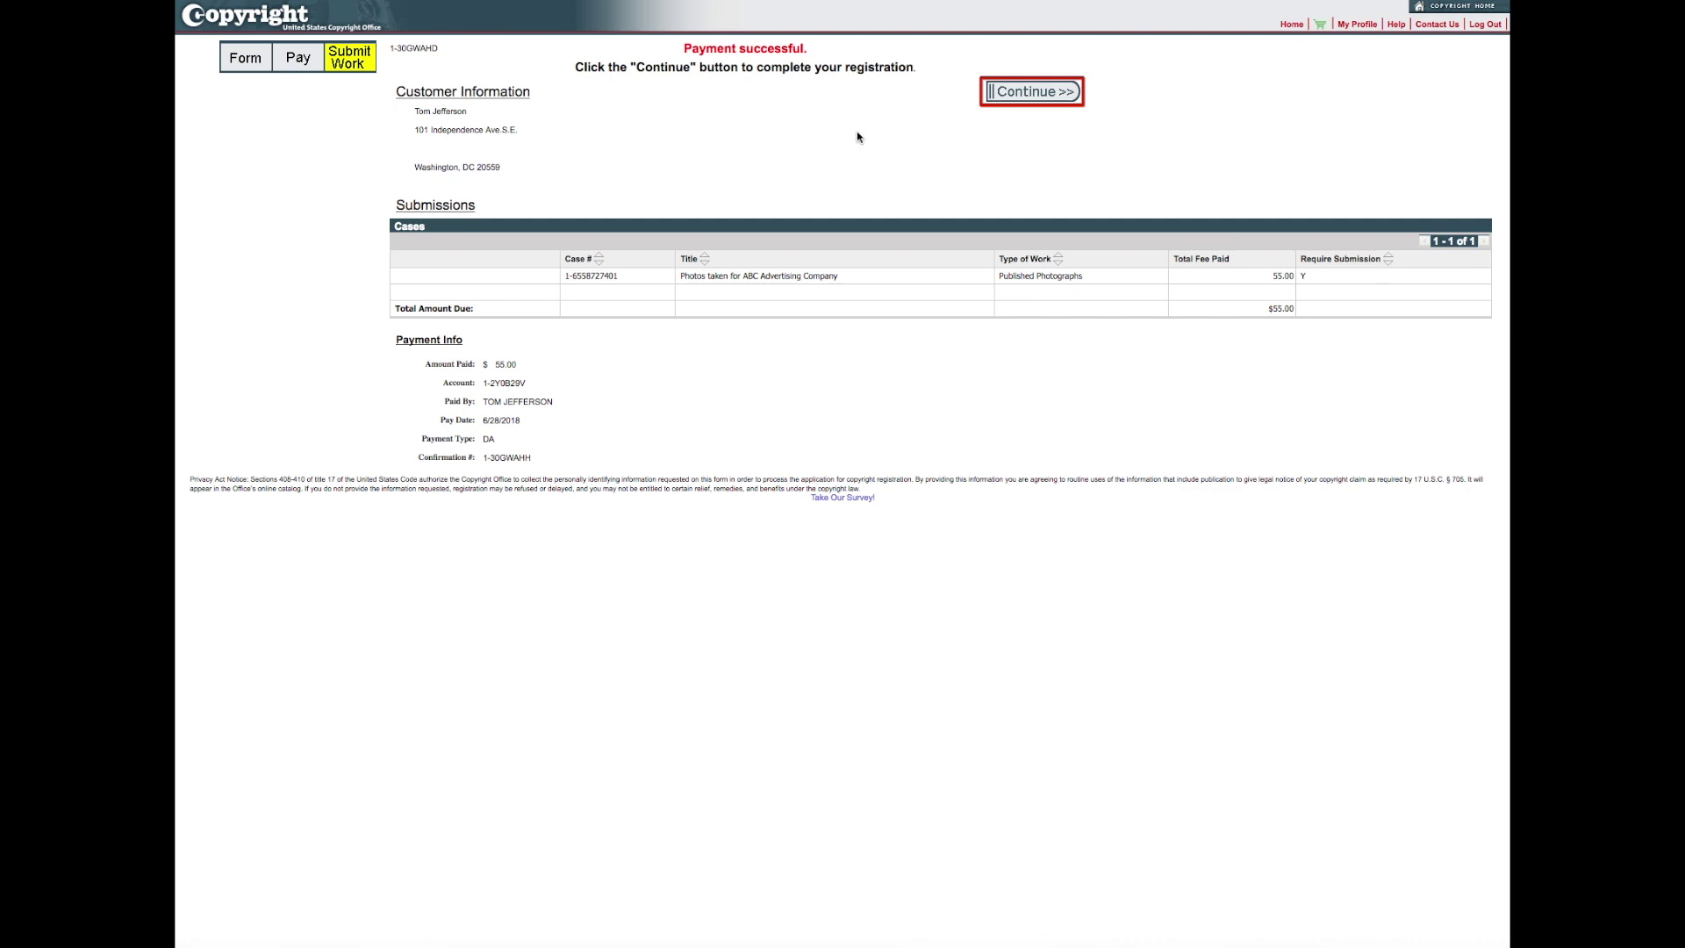
Continue from the Payment successful page to Submit Your Work(s)
{"action": "left_click", "coordinate": [1044, 96]}
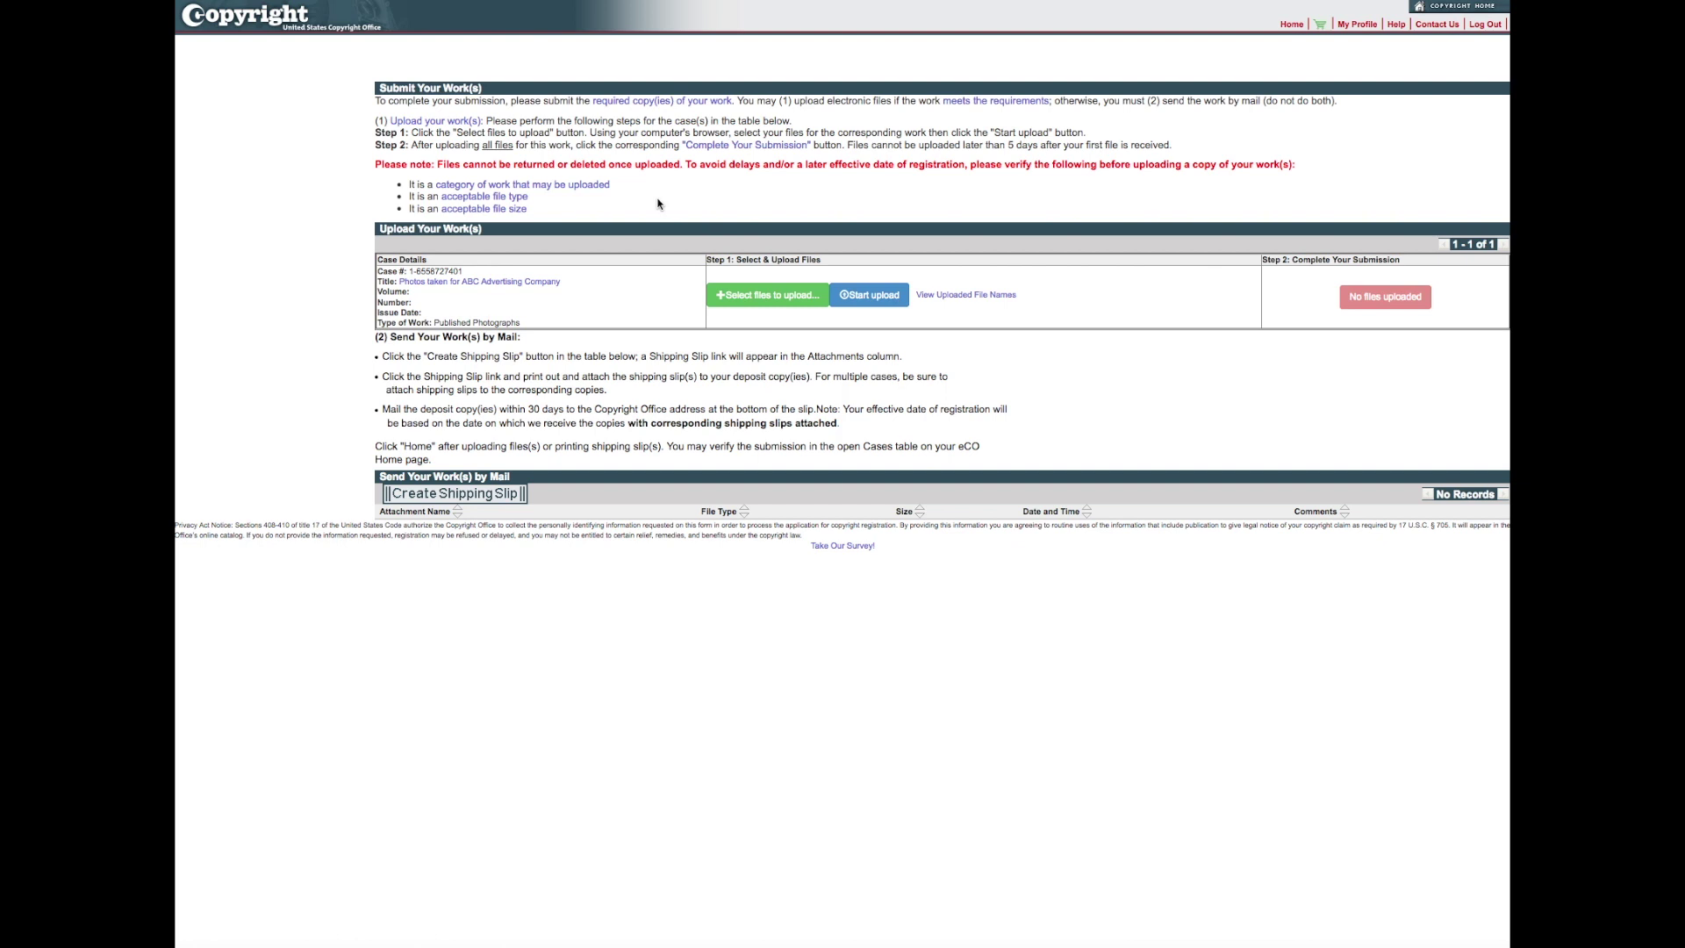
Add ABC Advertising Company Photos.zip and the .xlsx title-list spreadsheet to the upload queue
{"action": "left_click", "coordinate": [789, 304]}
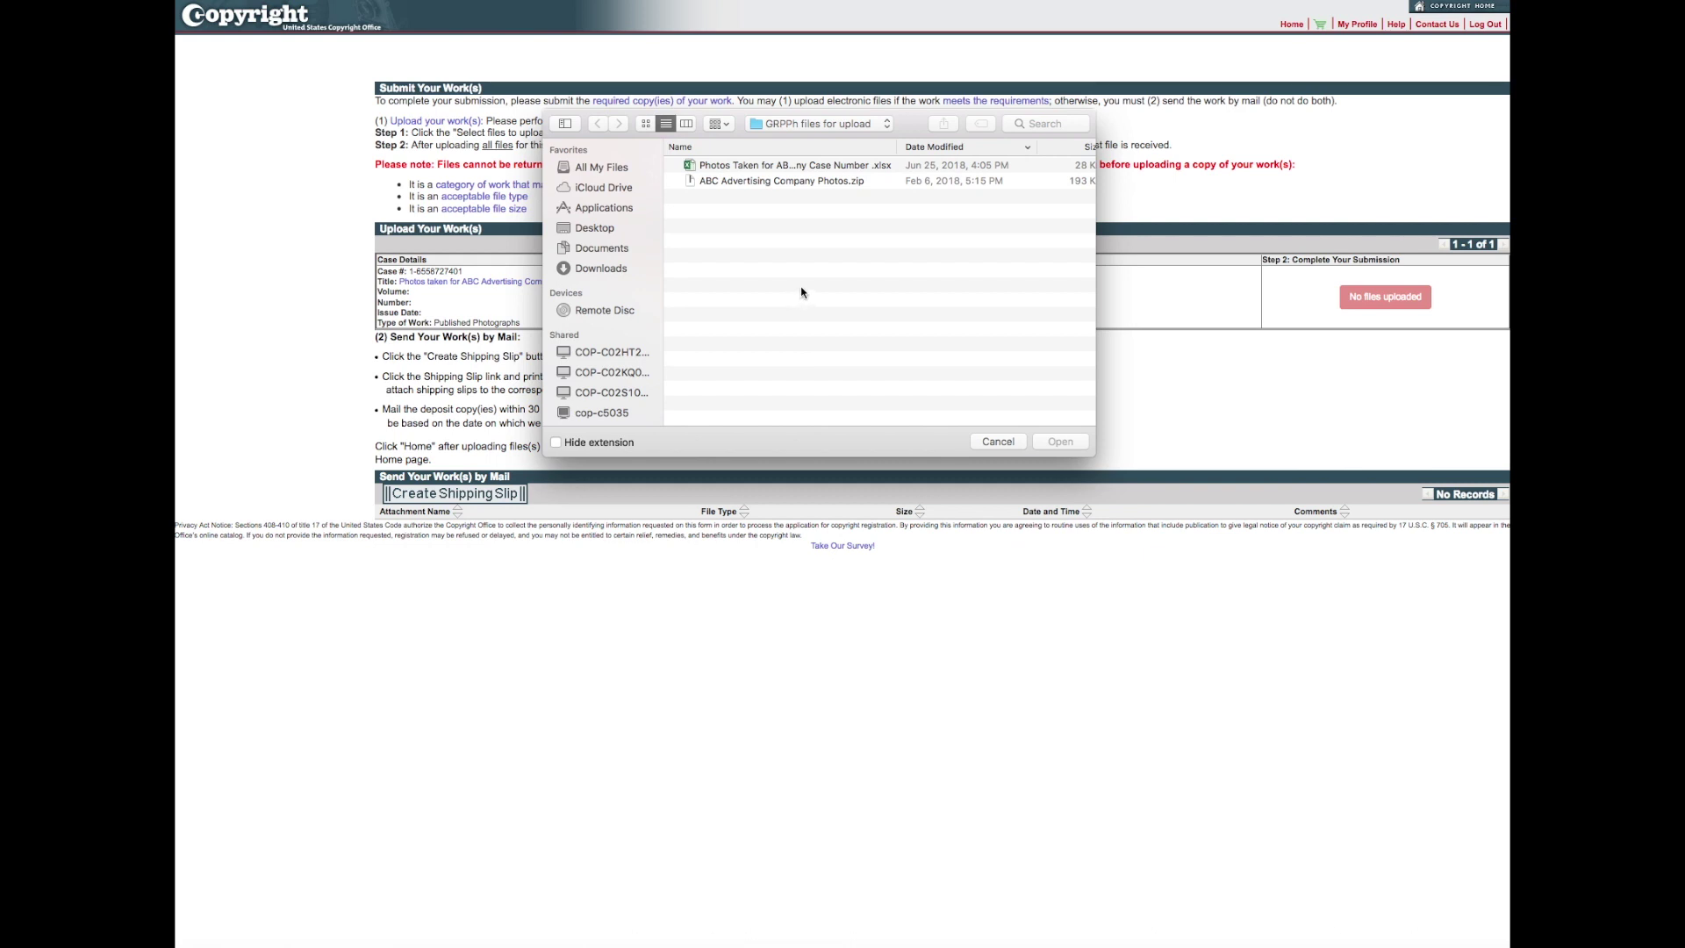
{"action": "left_click", "coordinate": [835, 182]}
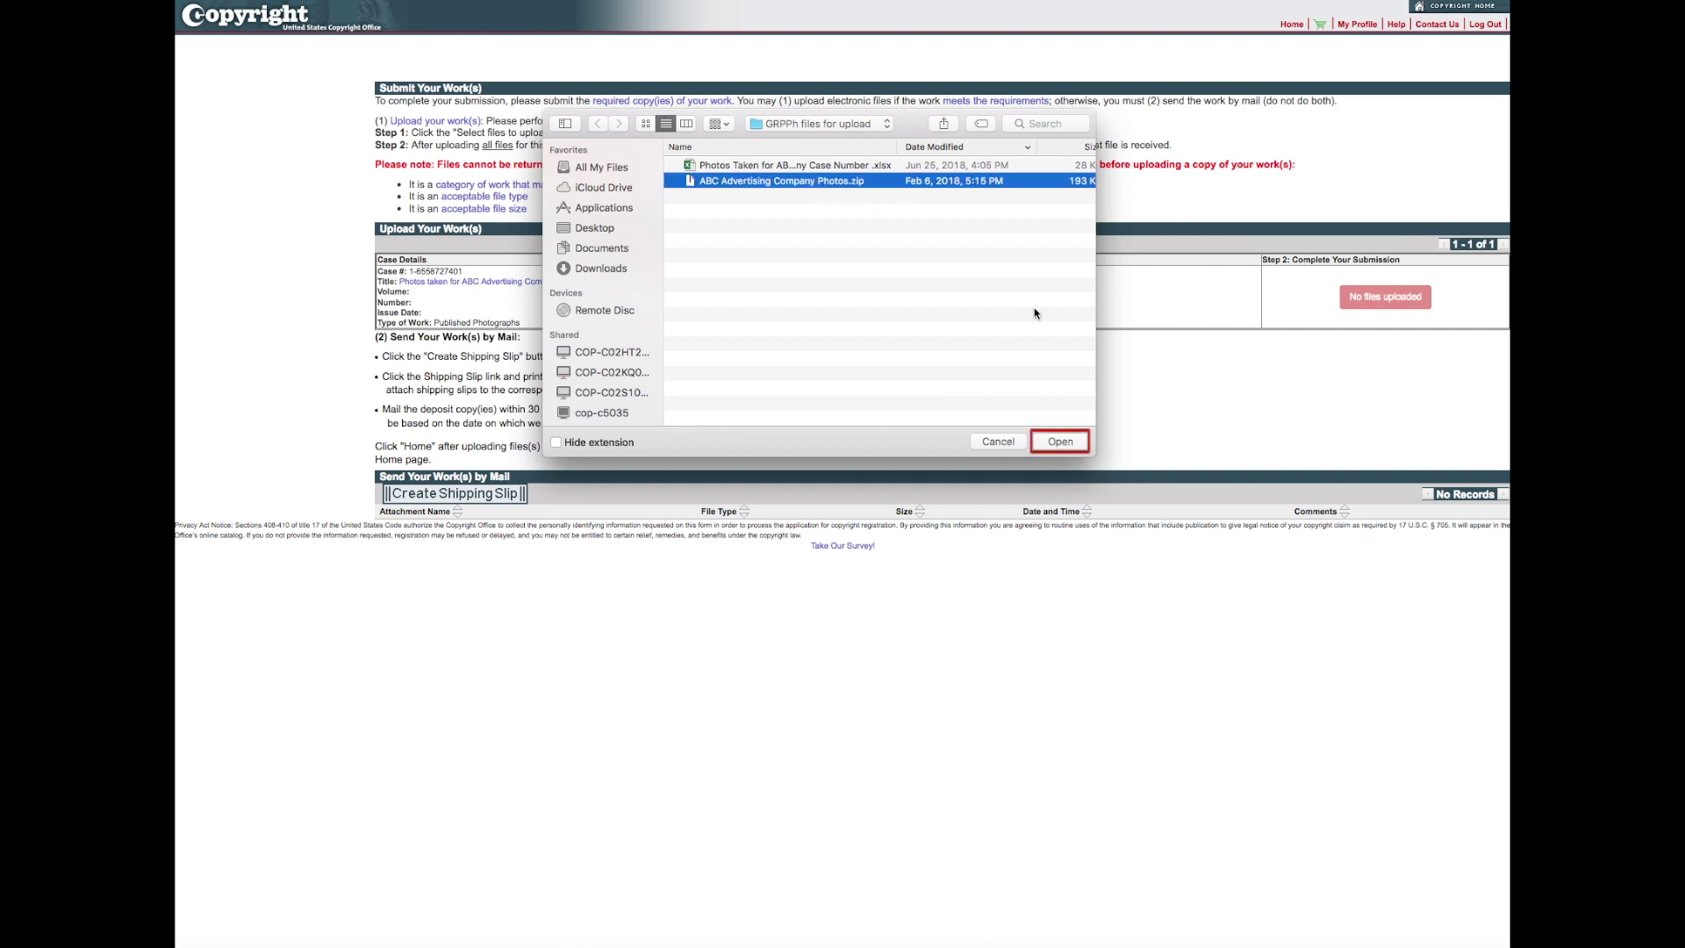
{"action": "left_click", "coordinate": [1057, 442]}
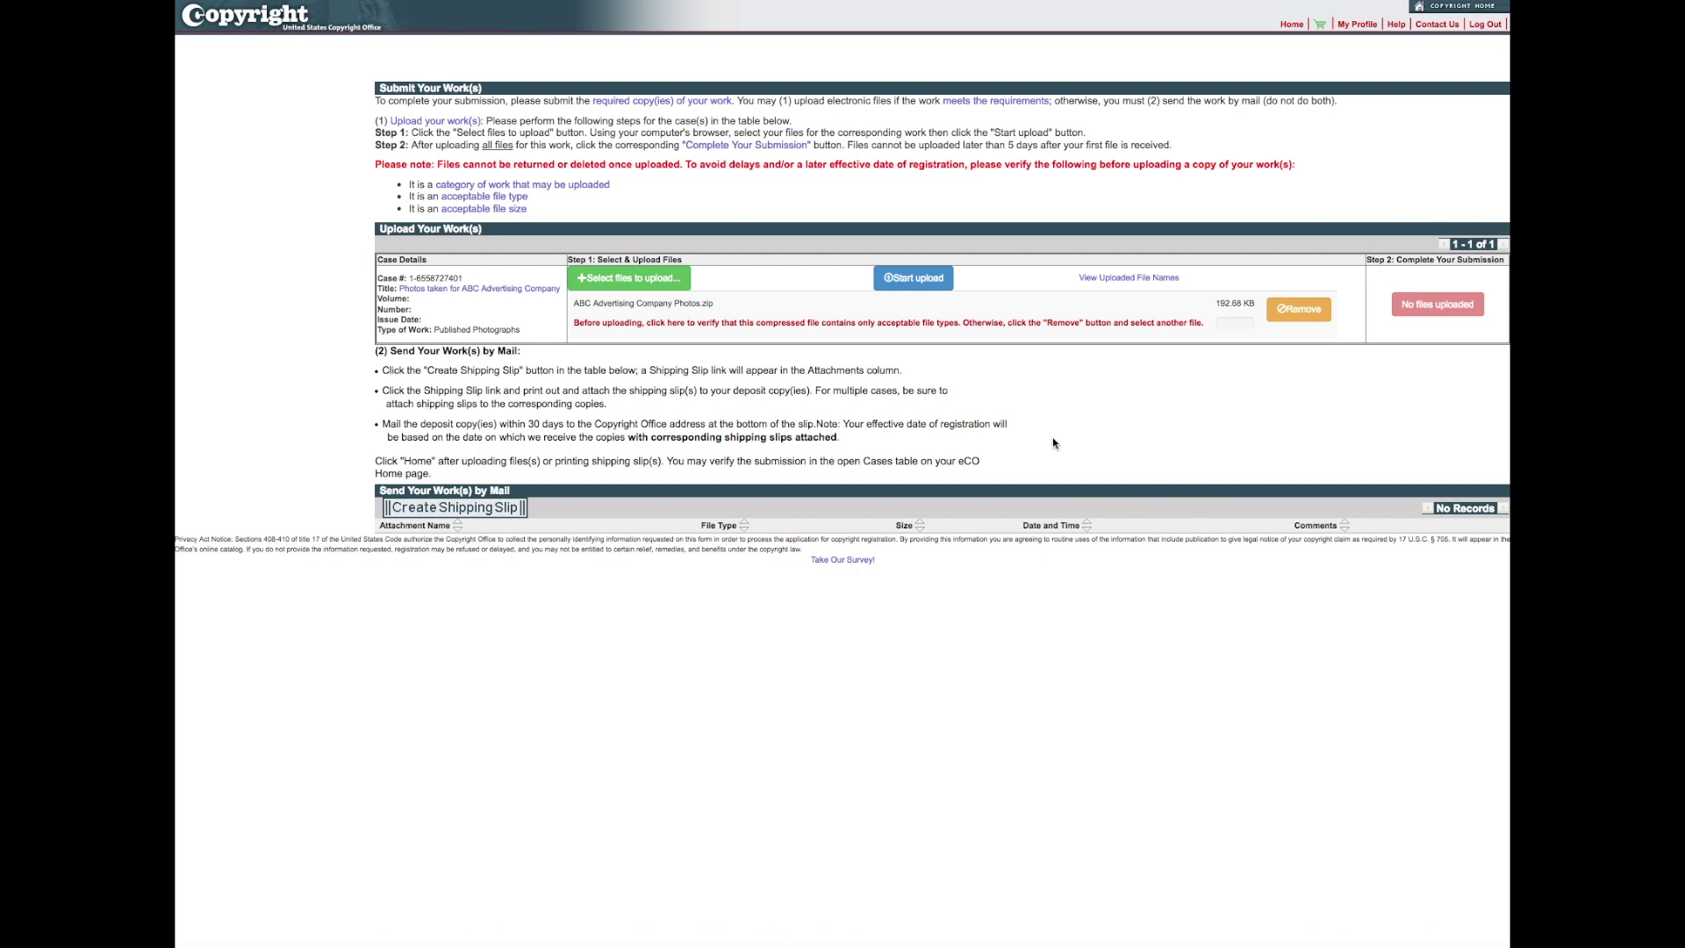
{"action": "left_click", "coordinate": [669, 283]}
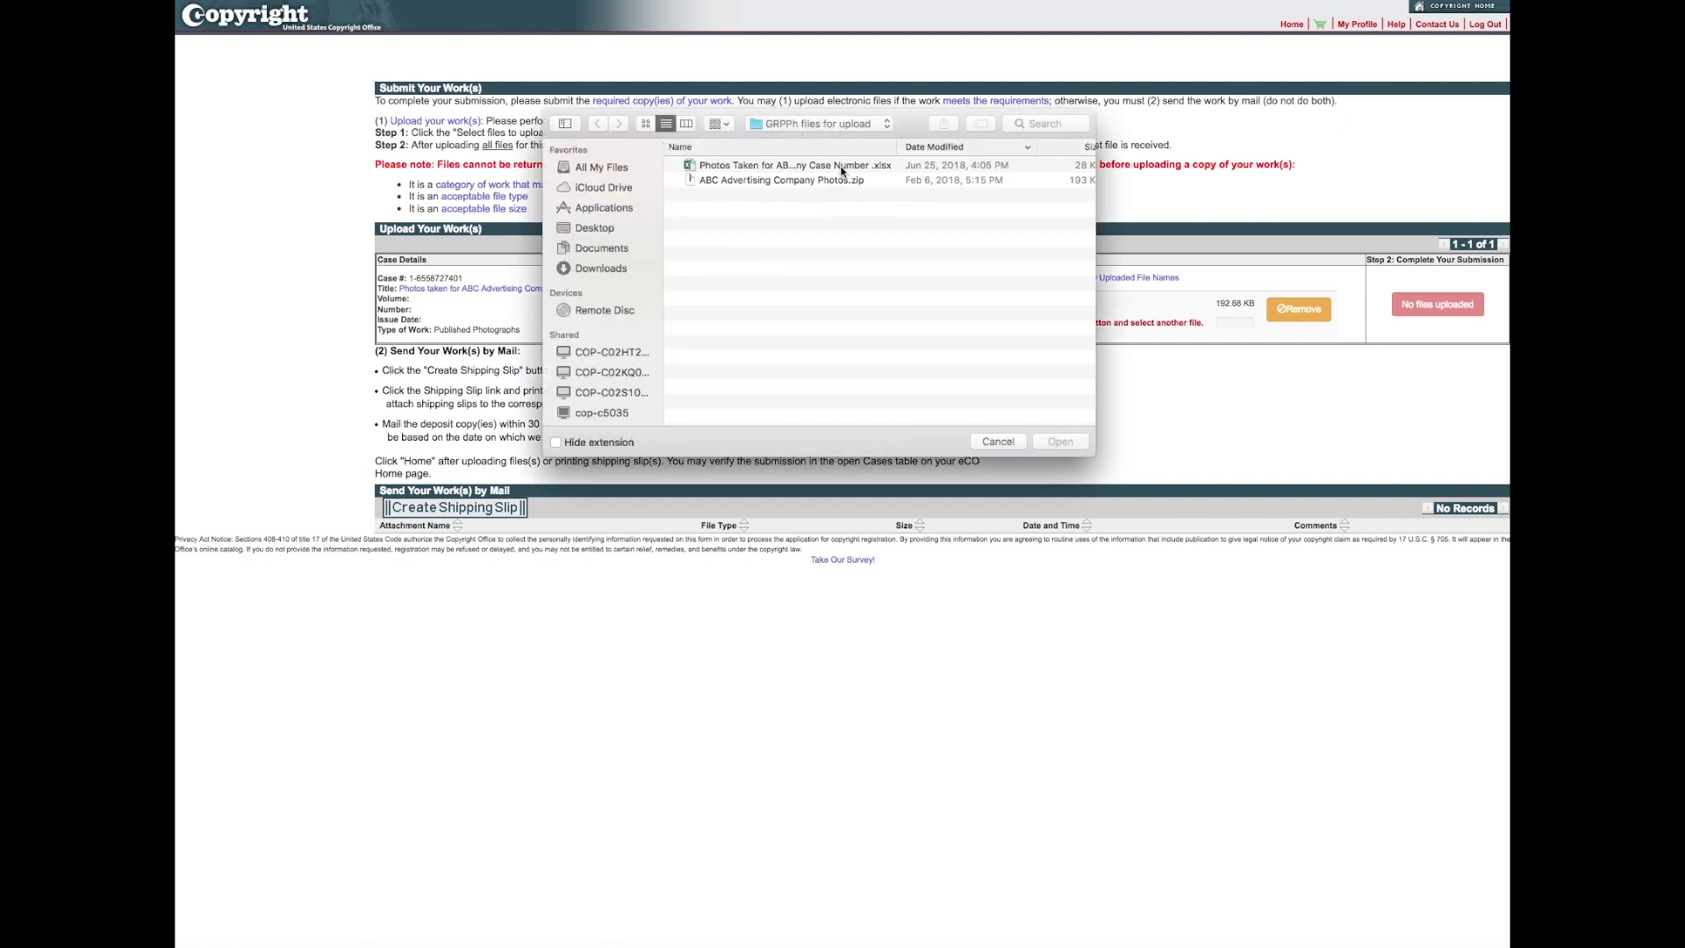
{"action": "left_click", "coordinate": [841, 168]}
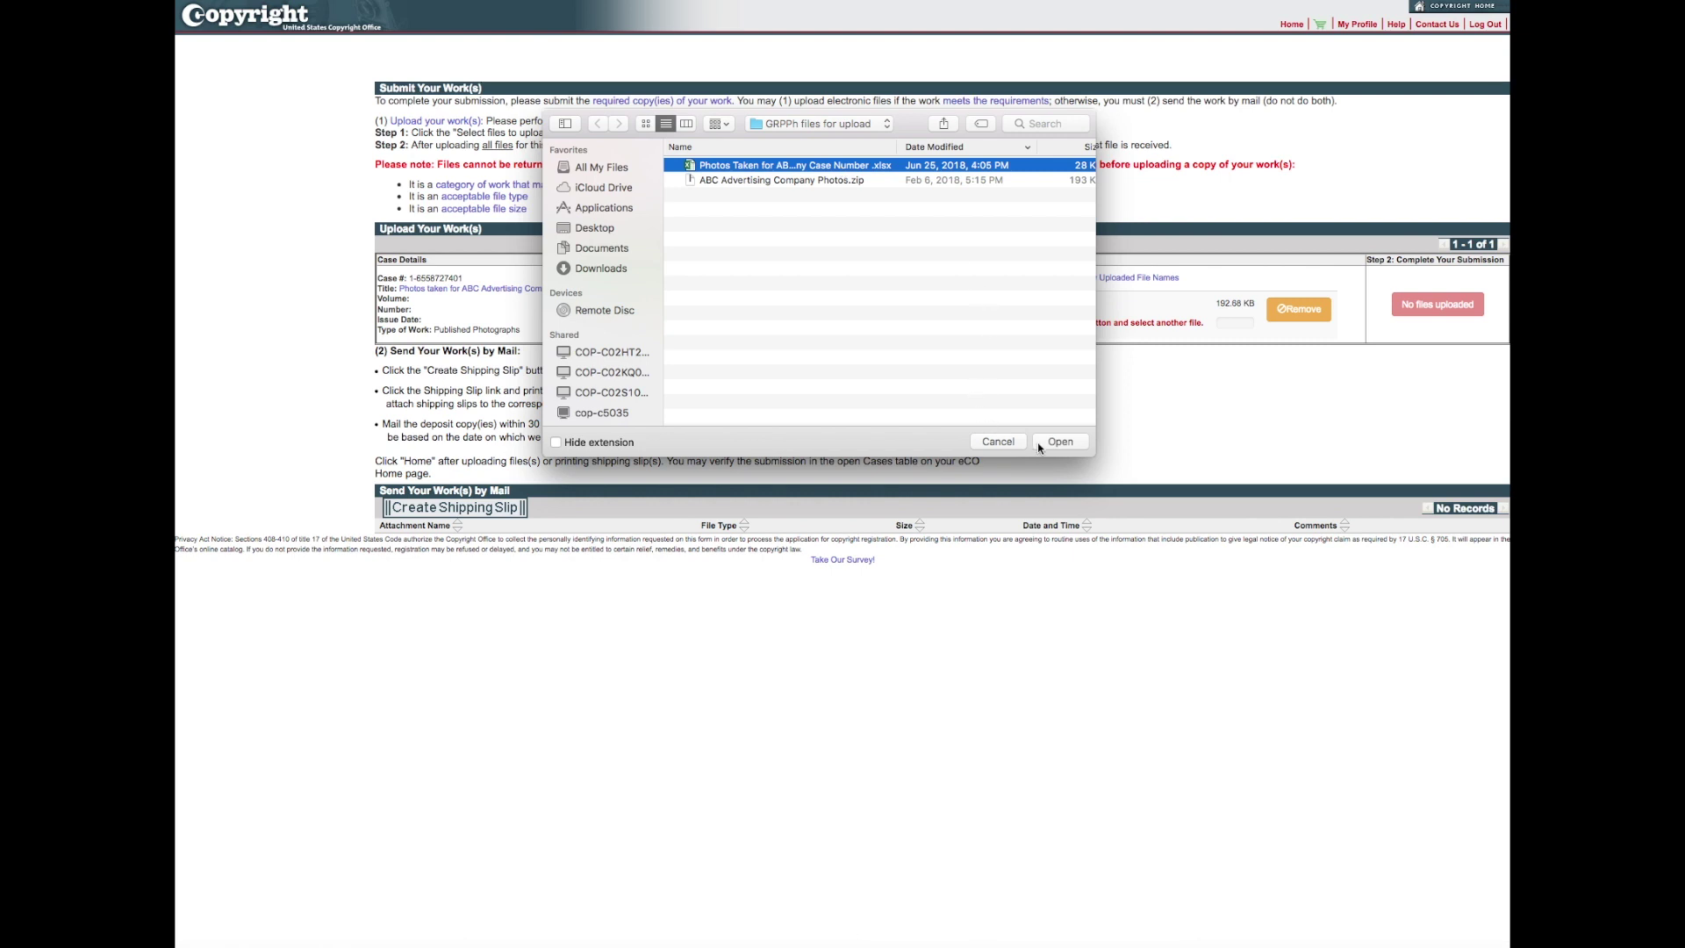
{"action": "left_click", "coordinate": [1062, 442]}
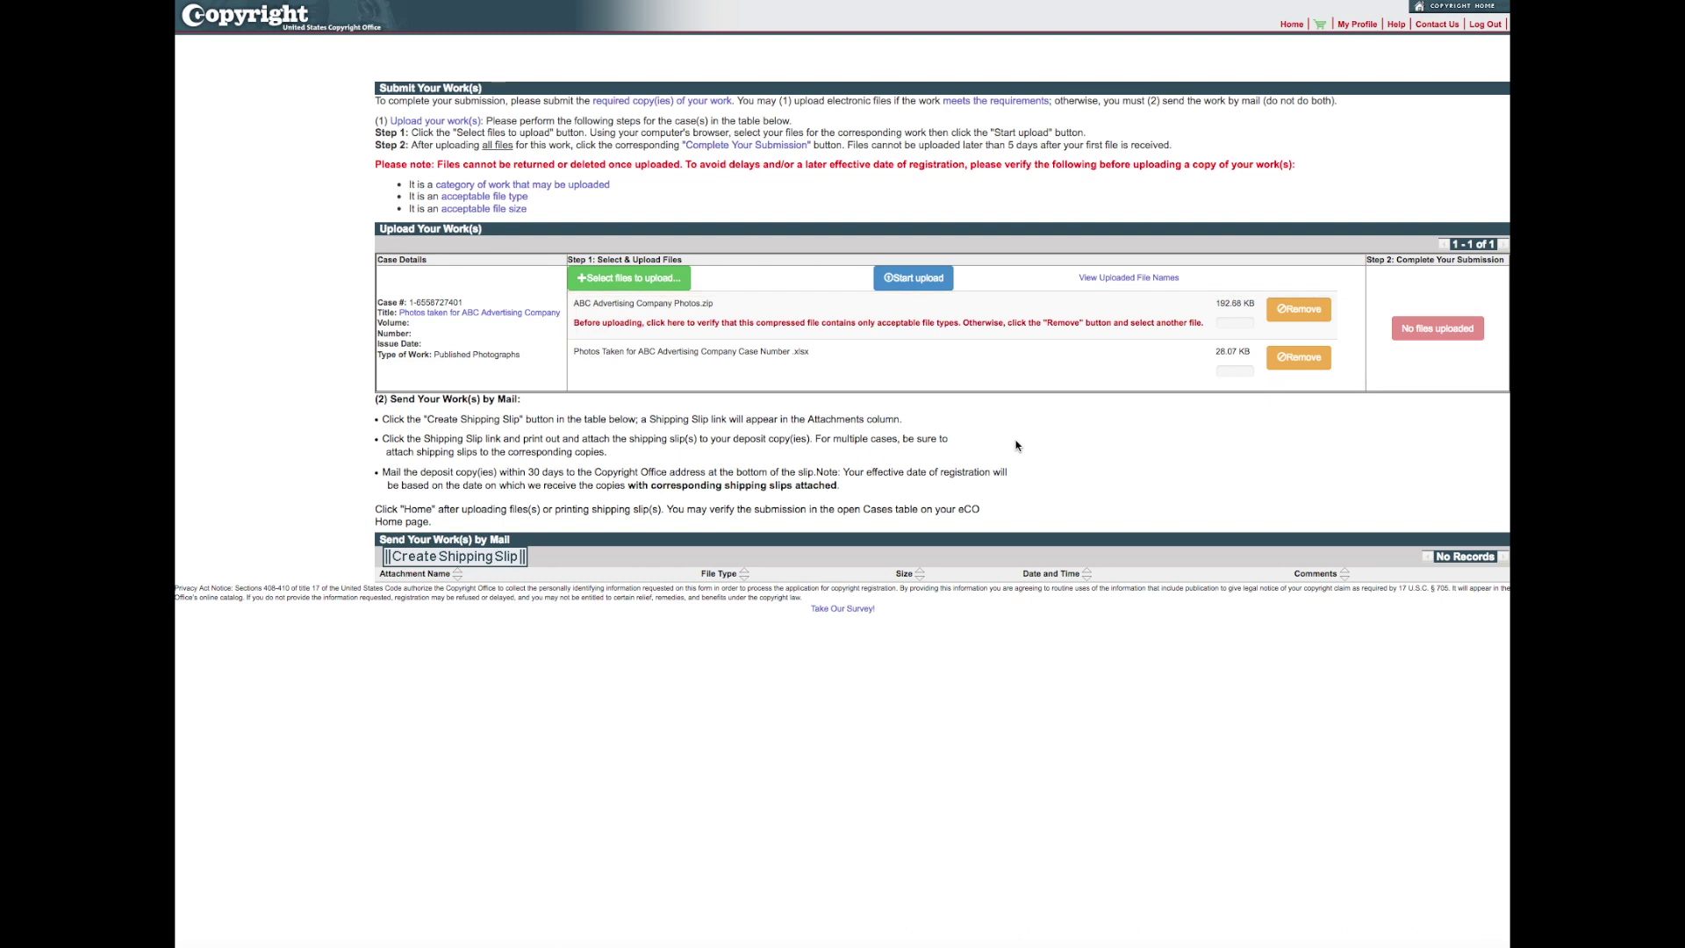
Upload the zip archive and title list, then complete the claim submission
{"action": "left_click", "coordinate": [921, 279]}
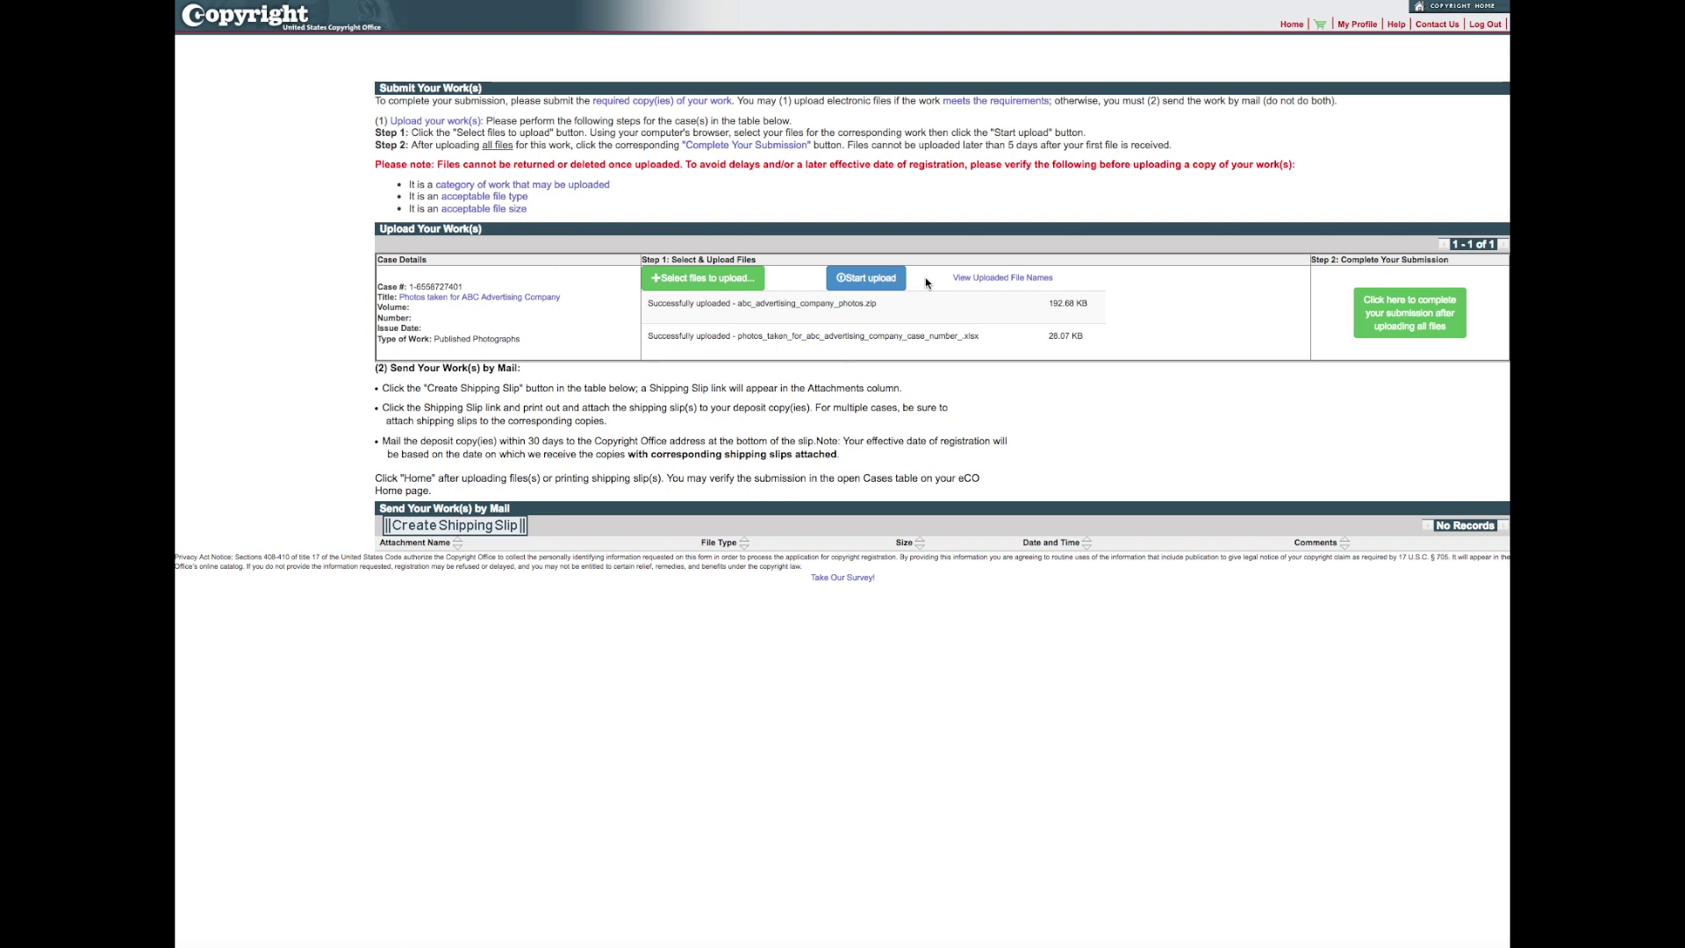
{"action": "left_click", "coordinate": [1388, 325]}
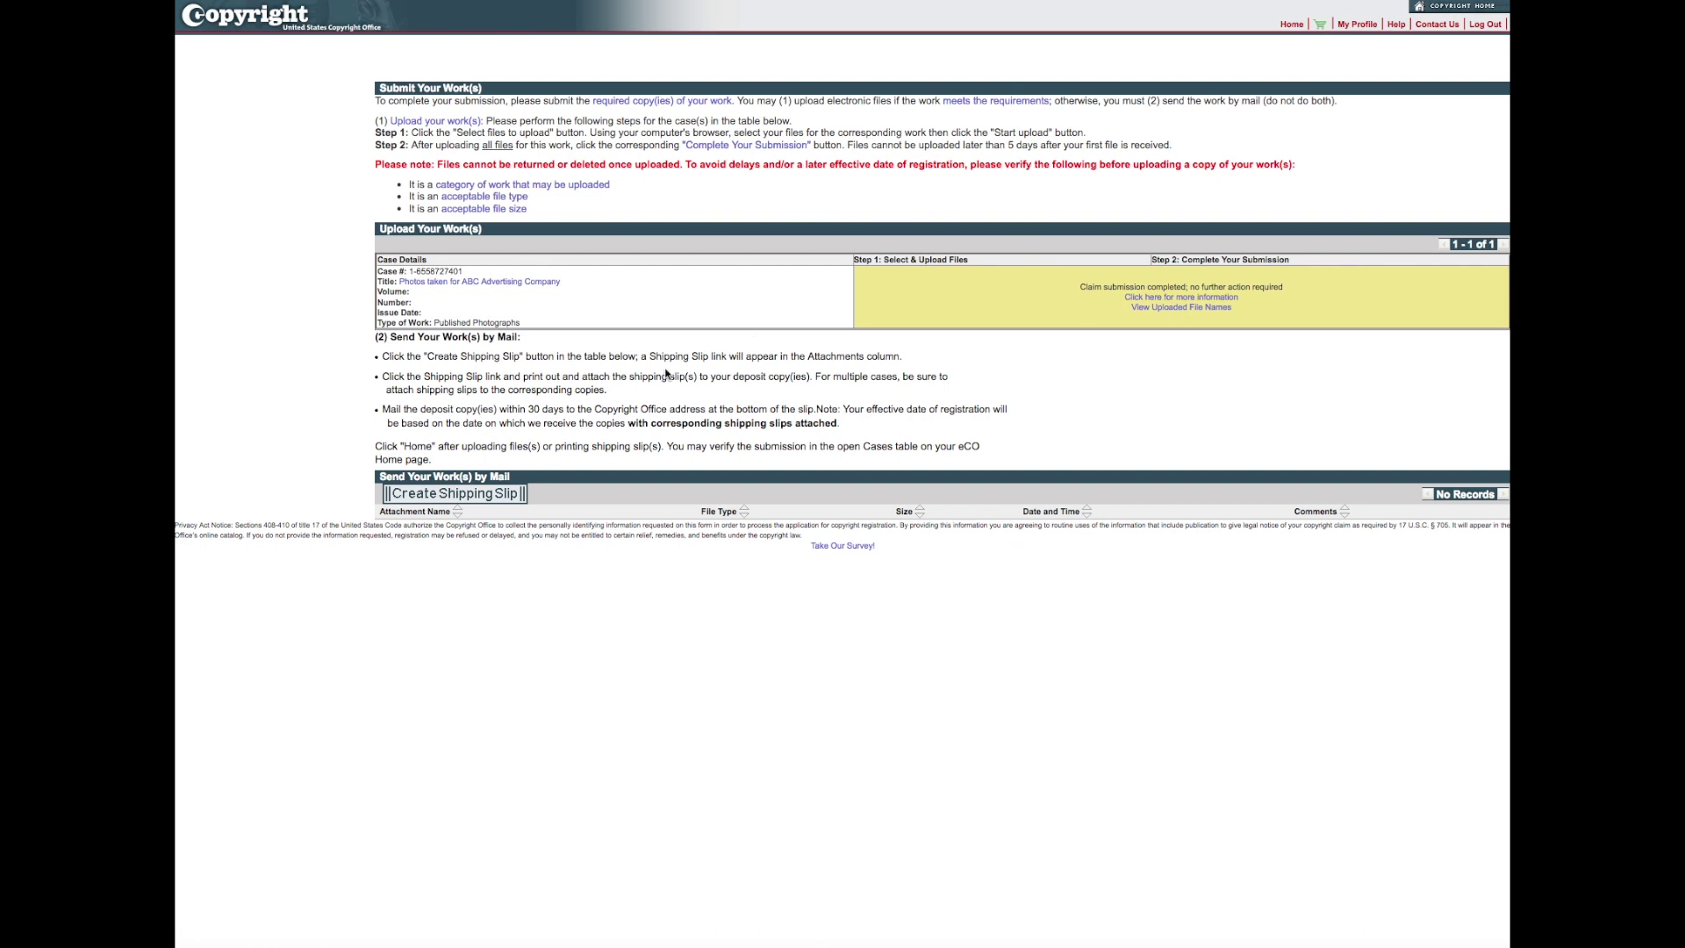
Create a shipping slip for the deposit copies and save the Shipping_Slip PDF to disk
{"action": "left_click", "coordinate": [472, 496]}
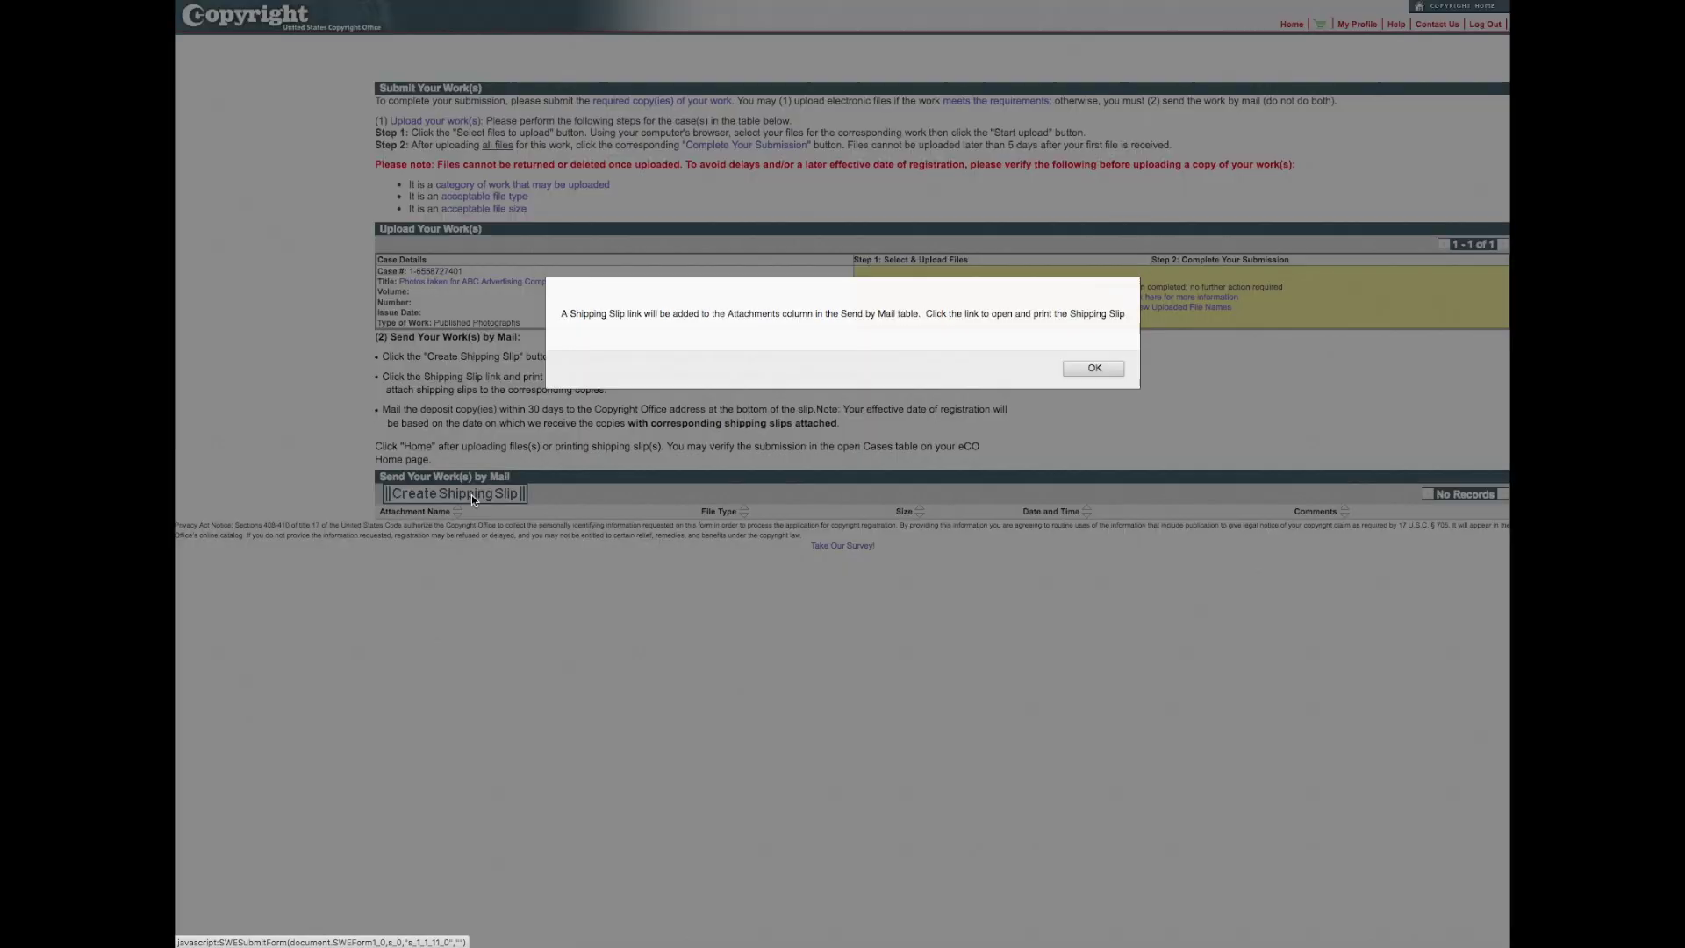
{"action": "left_click", "coordinate": [1092, 369]}
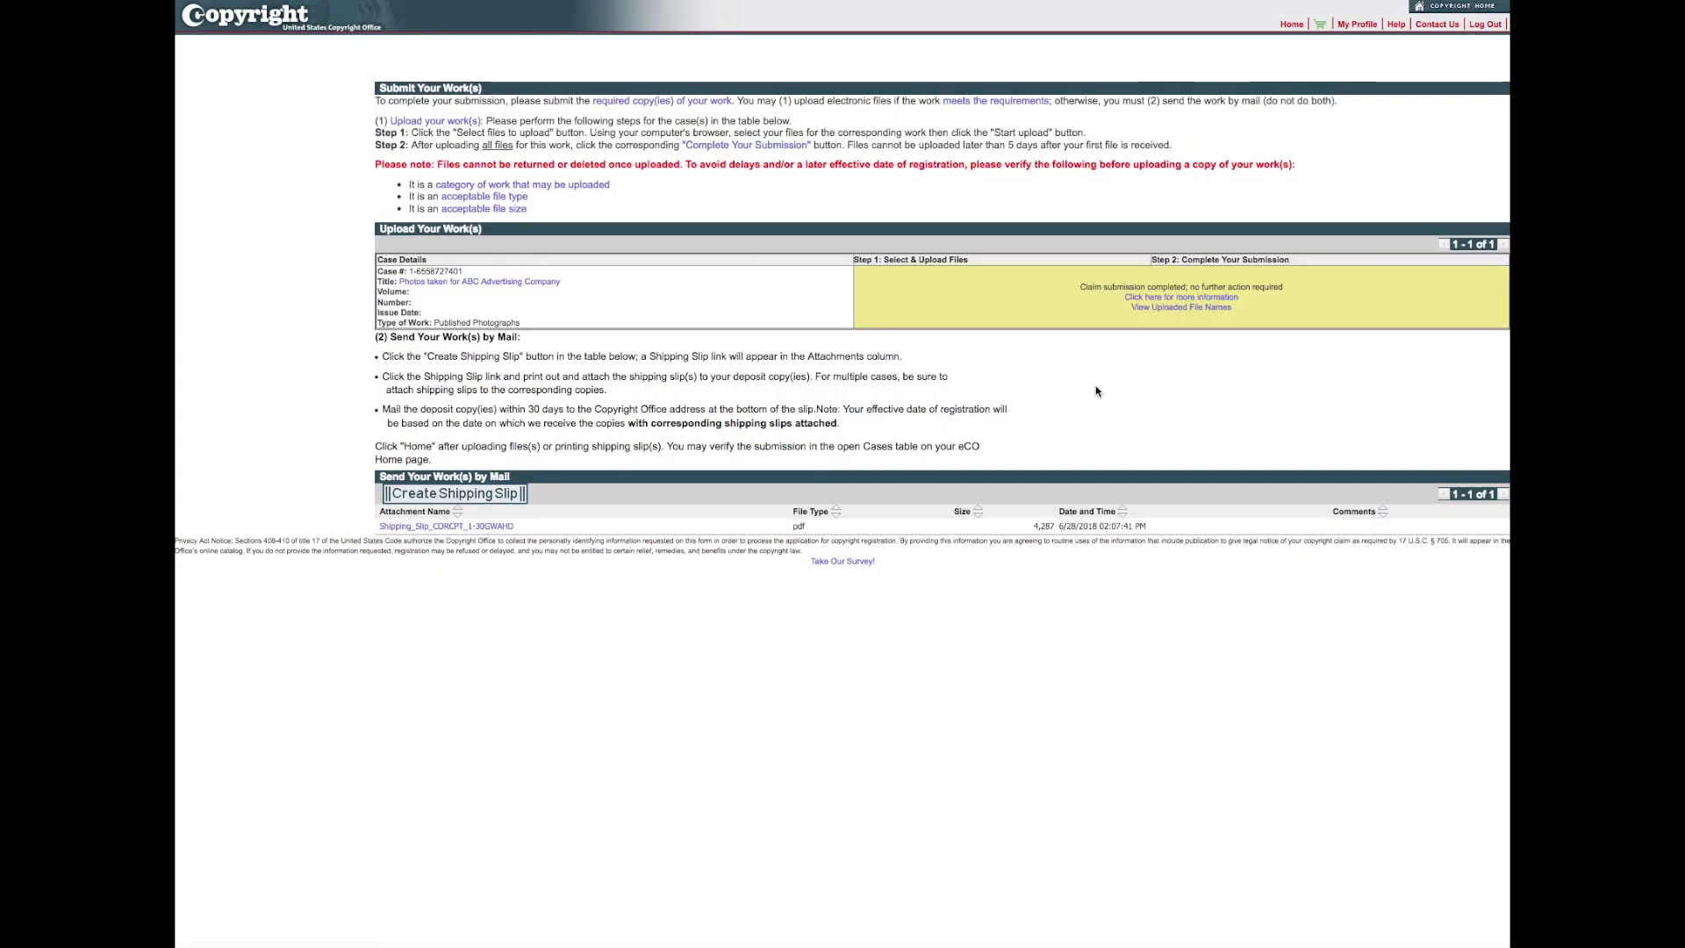
{"action": "left_click", "coordinate": [485, 527]}
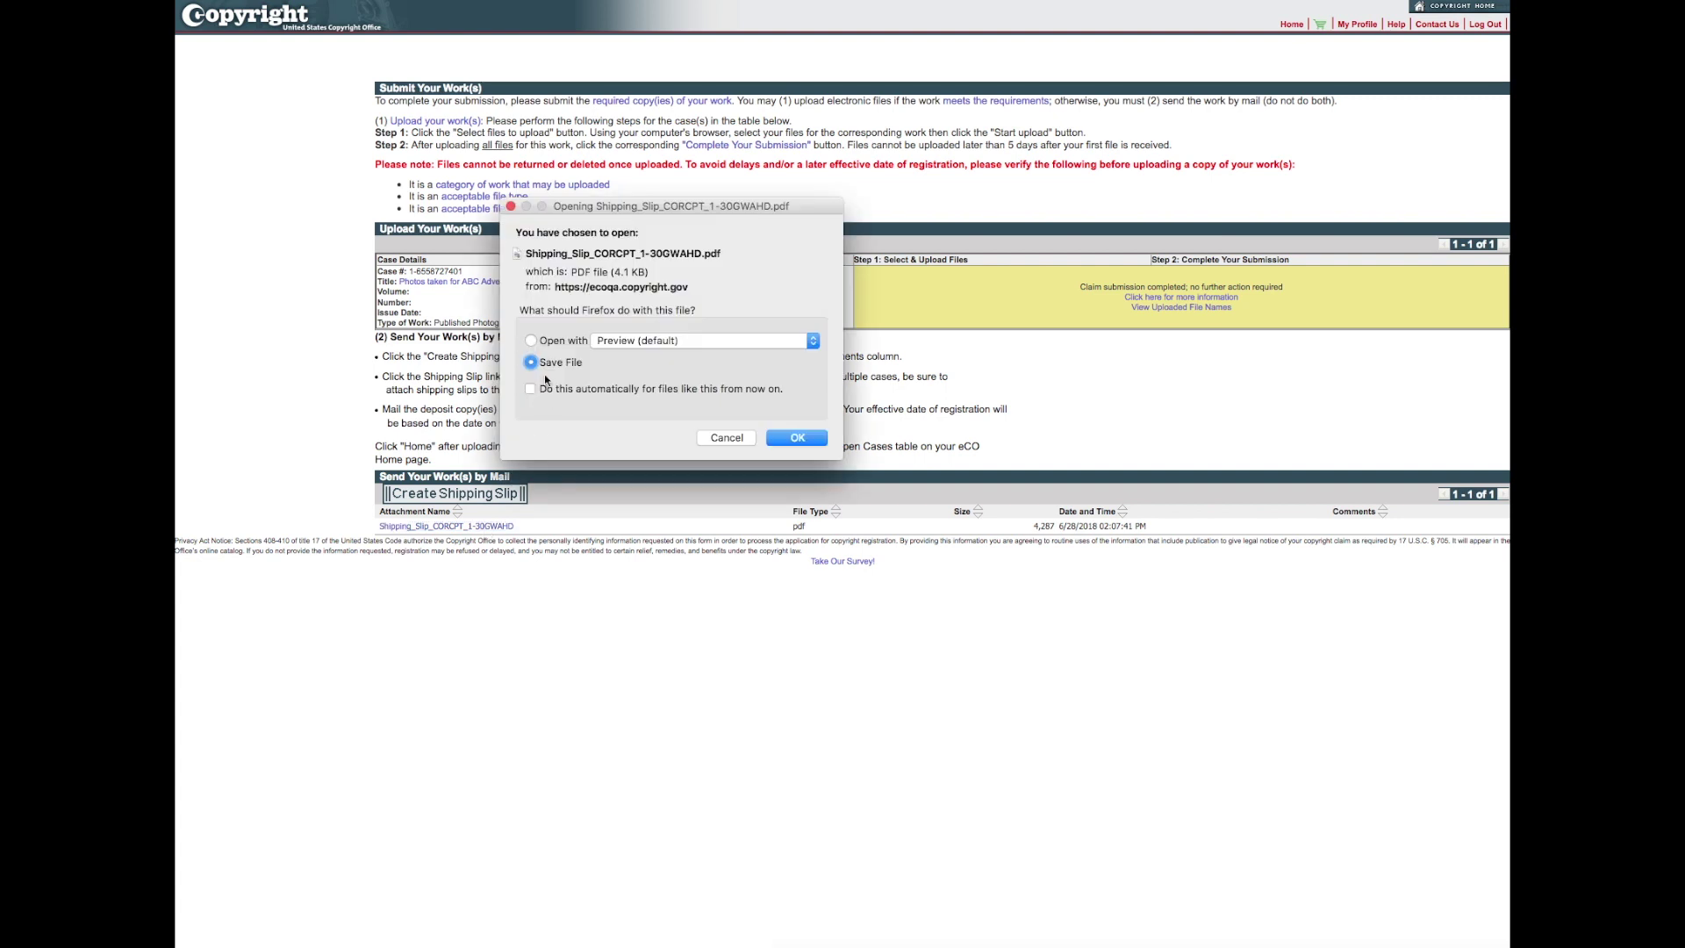
{"action": "left_click", "coordinate": [807, 438]}
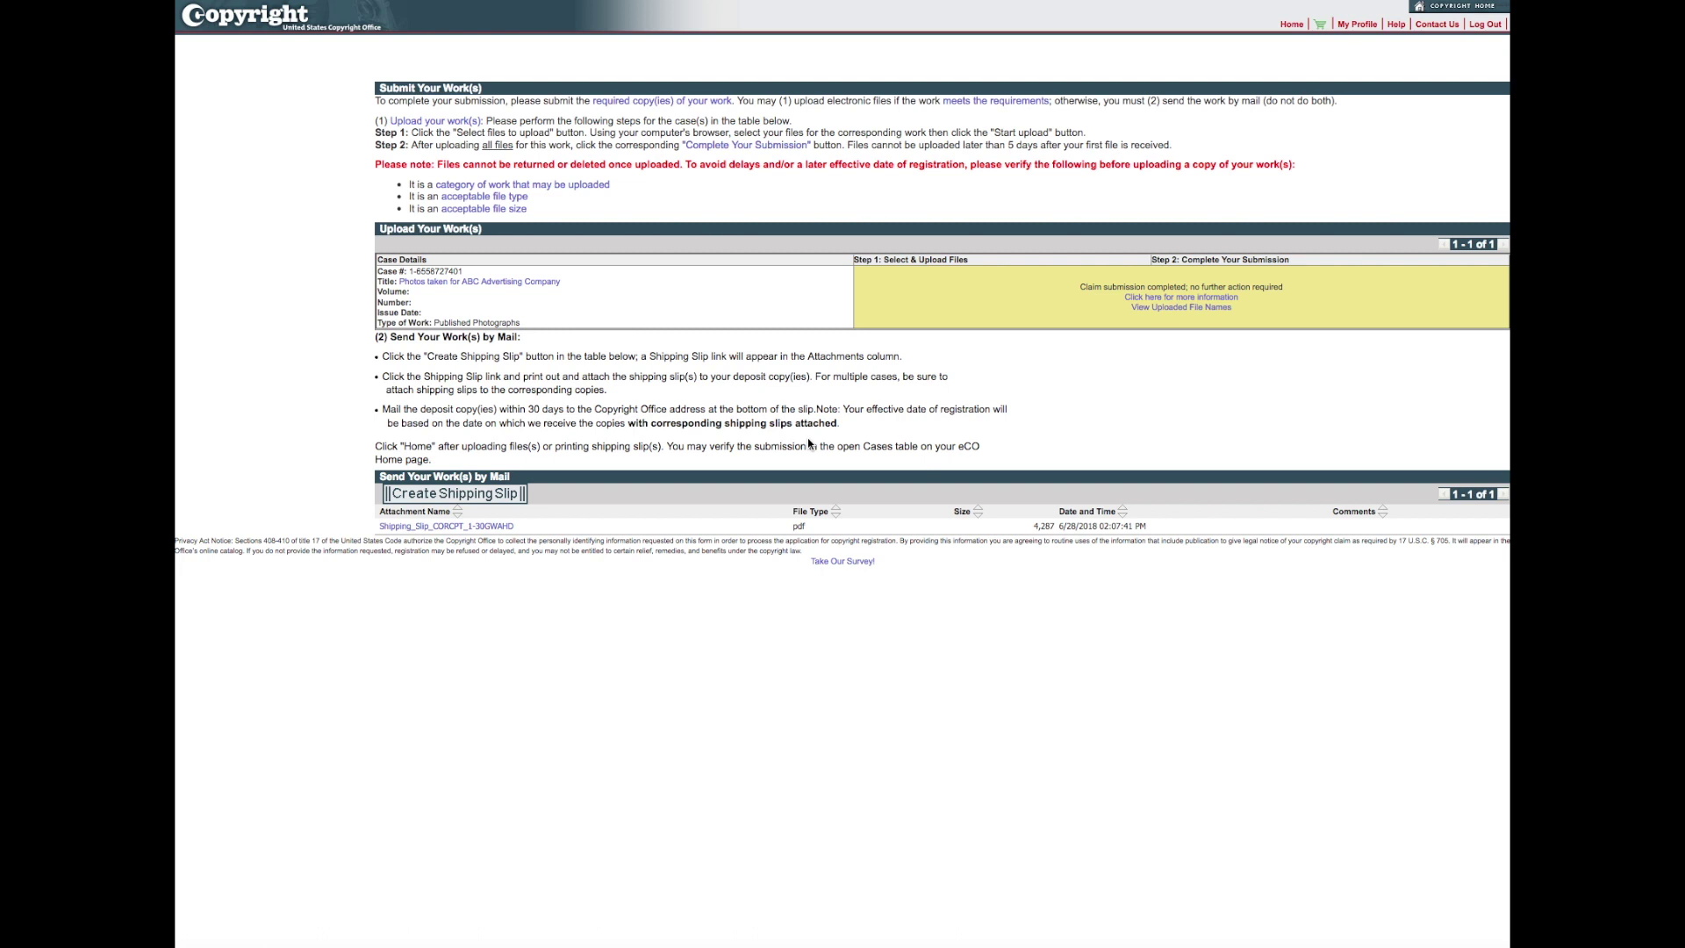